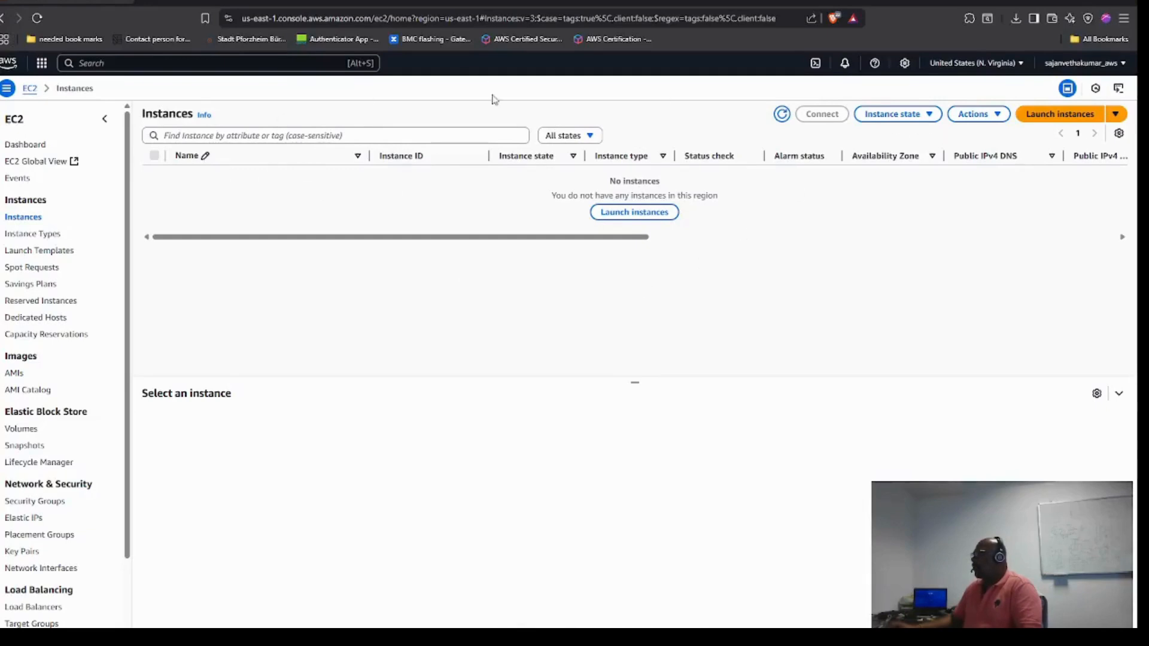
Start a new EC2 instance launch and choose the Microsoft Windows Server 2022 Base image.
click(661, 220)
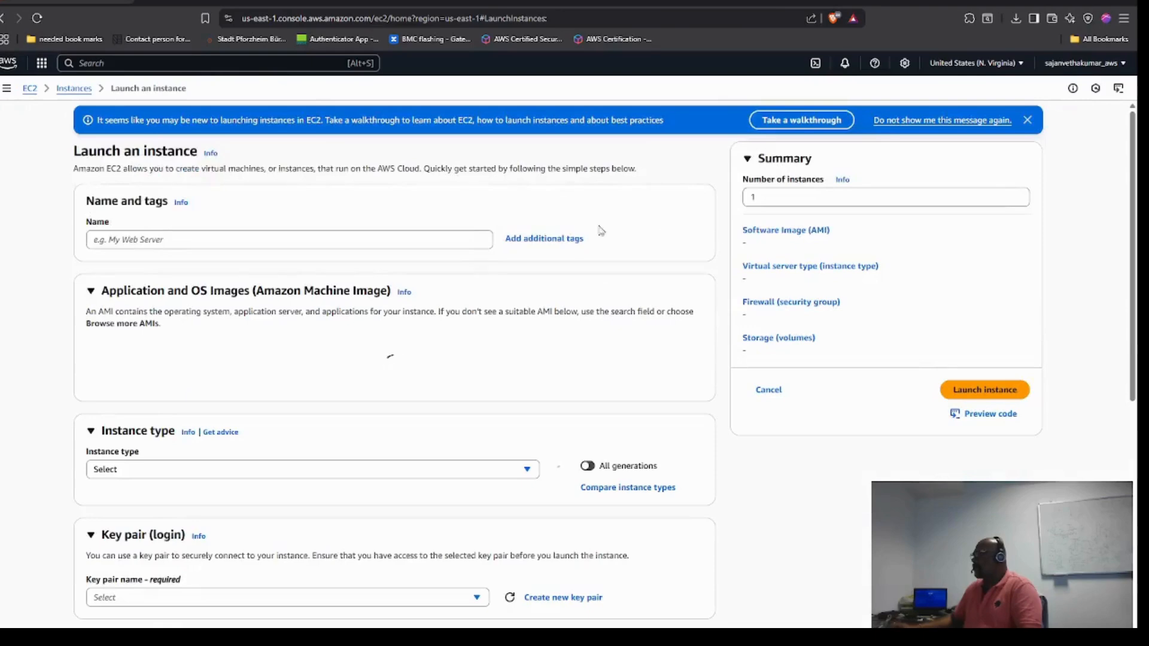
click(168, 240)
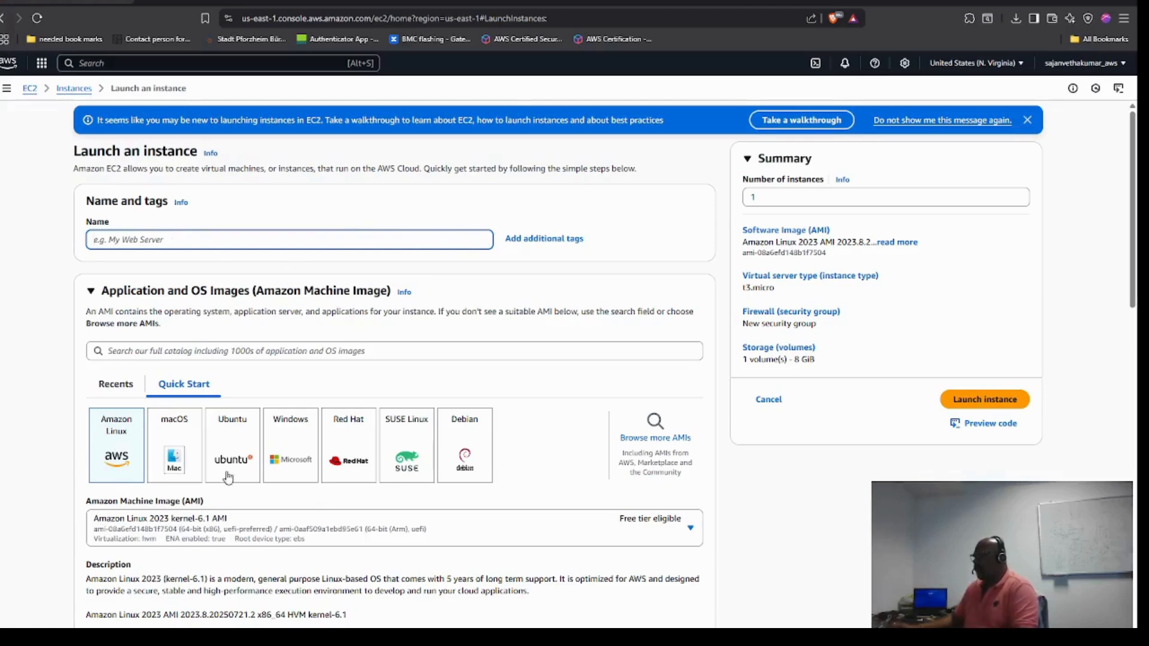
click(295, 458)
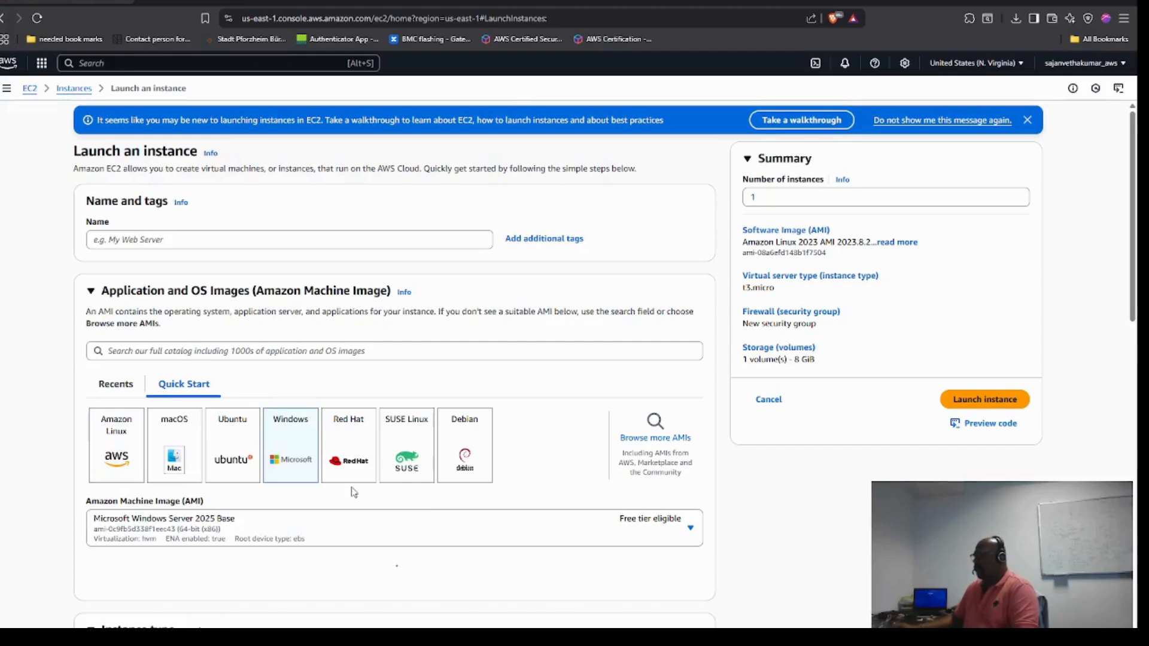
scroll(353, 492, down, 2)
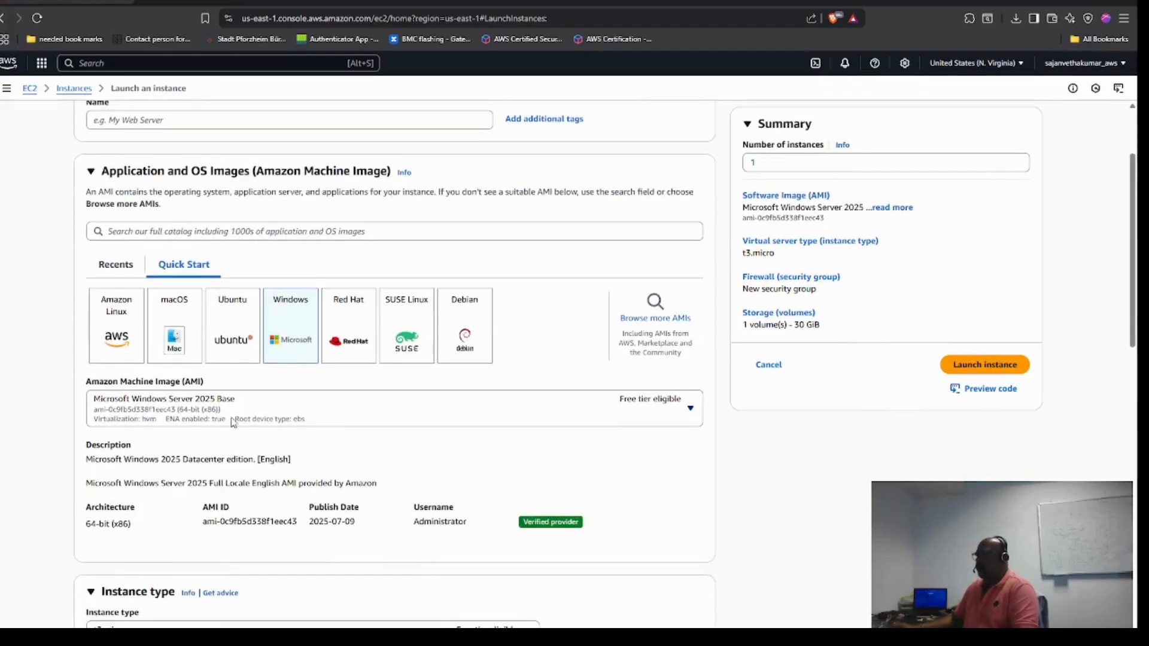
click(259, 412)
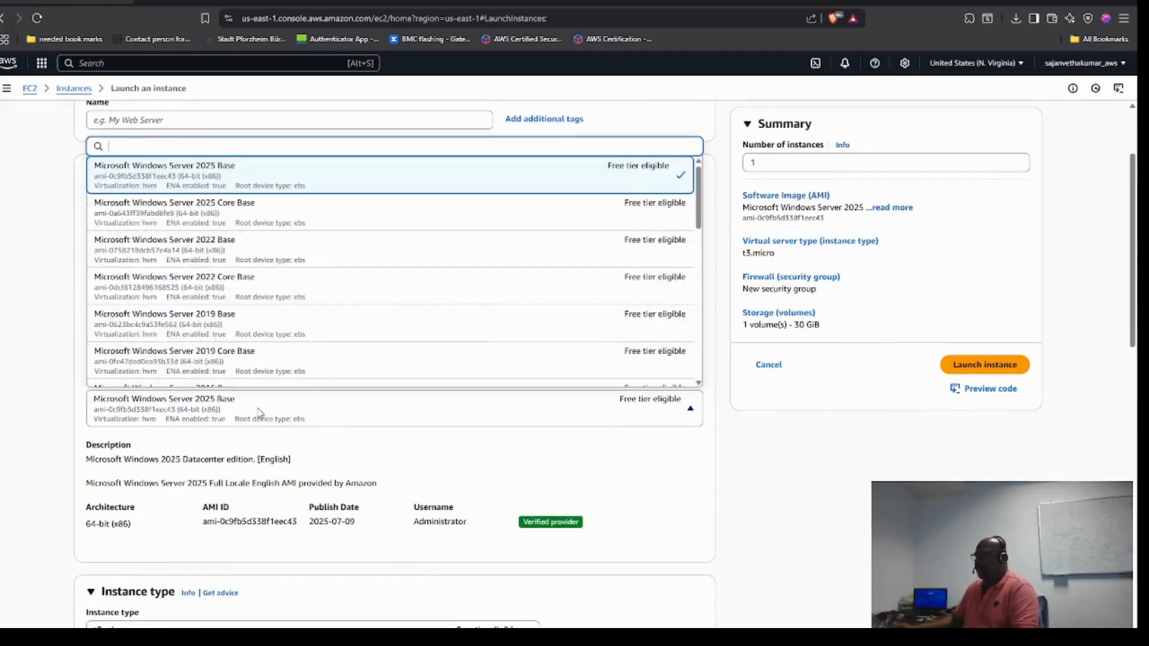
click(251, 259)
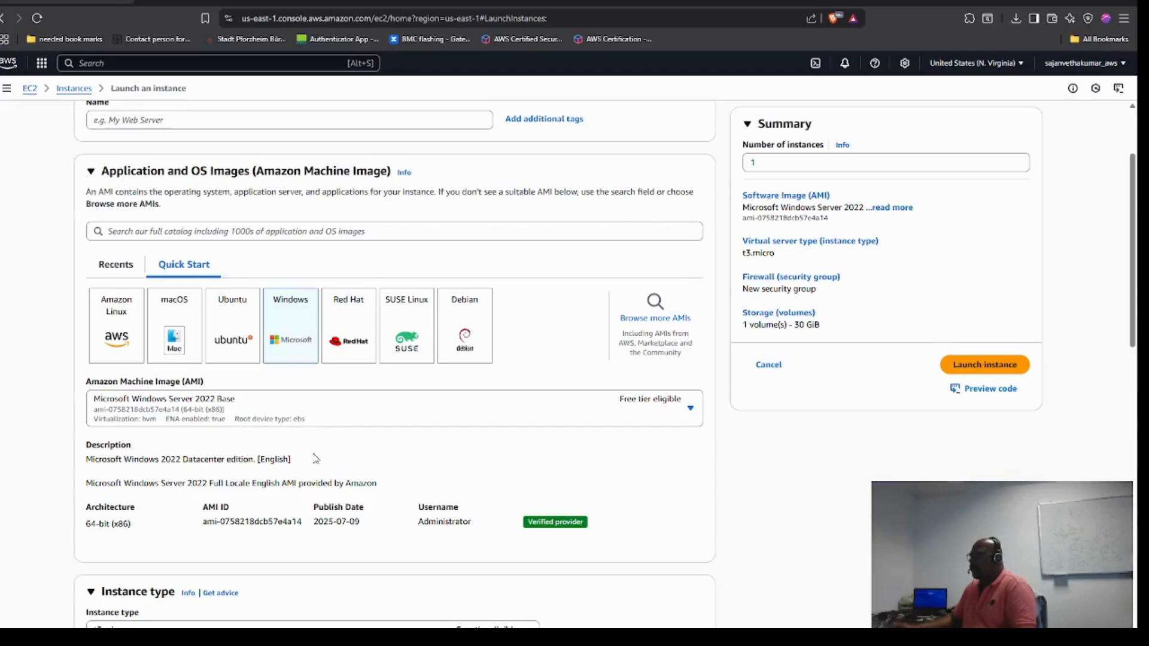
Assign the existing key pair ec2_labexercisekey3 to the new instance's login settings.
scroll(247, 476, down, 1)
scroll(247, 476, down, 4)
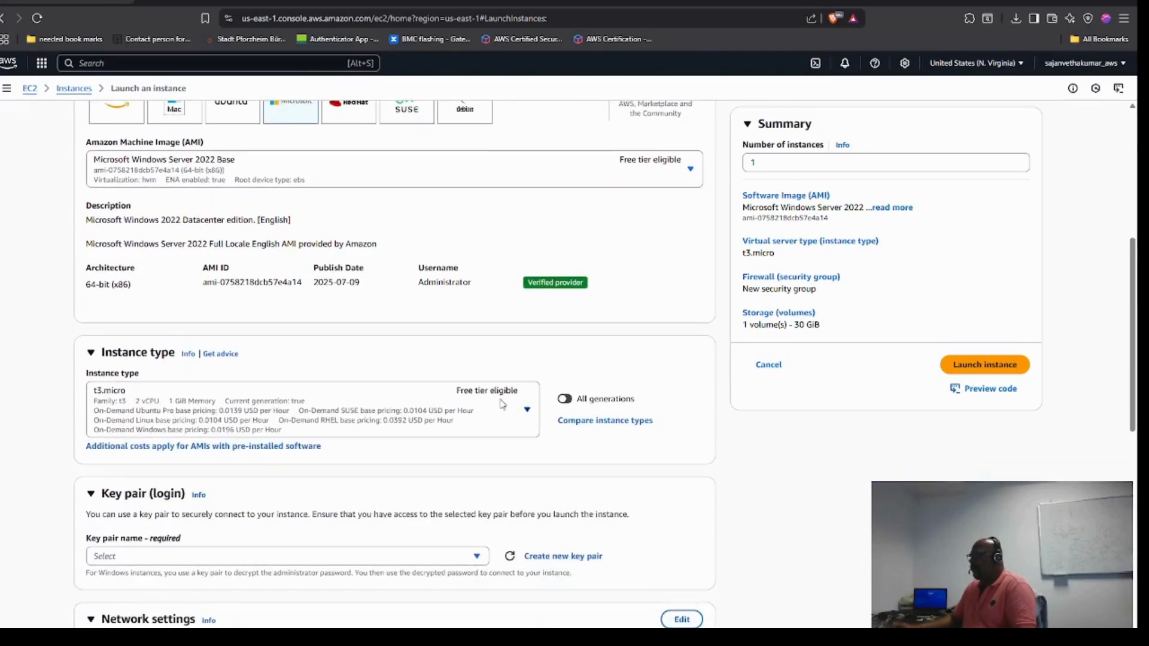
scroll(210, 452, down, 2)
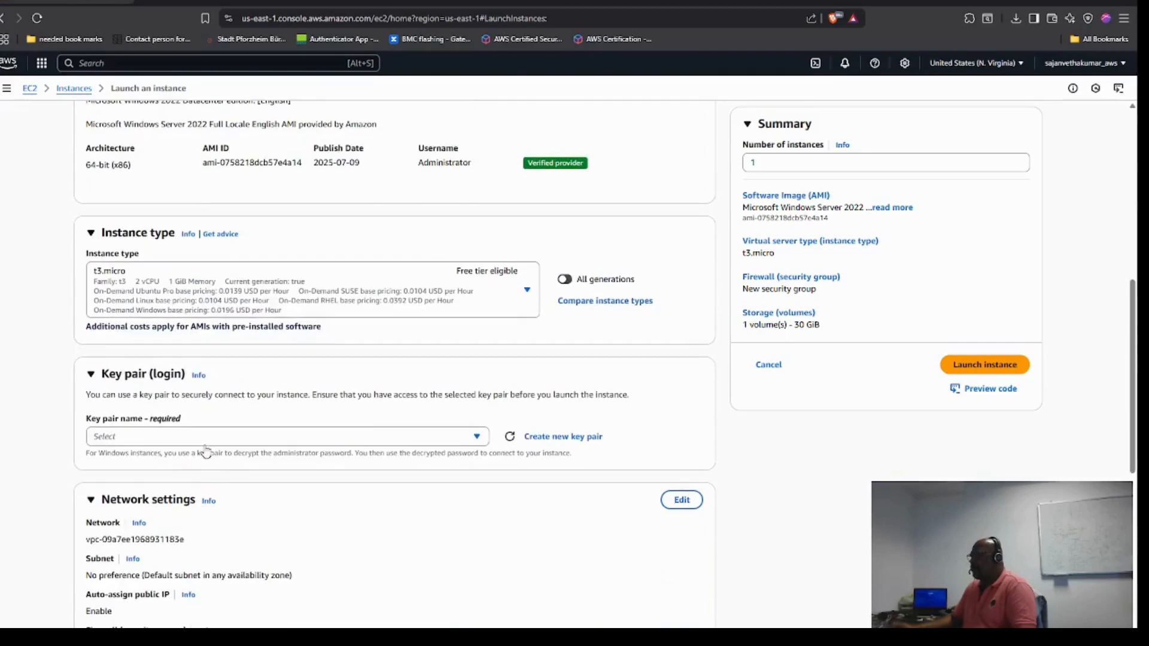
click(132, 443)
click(157, 498)
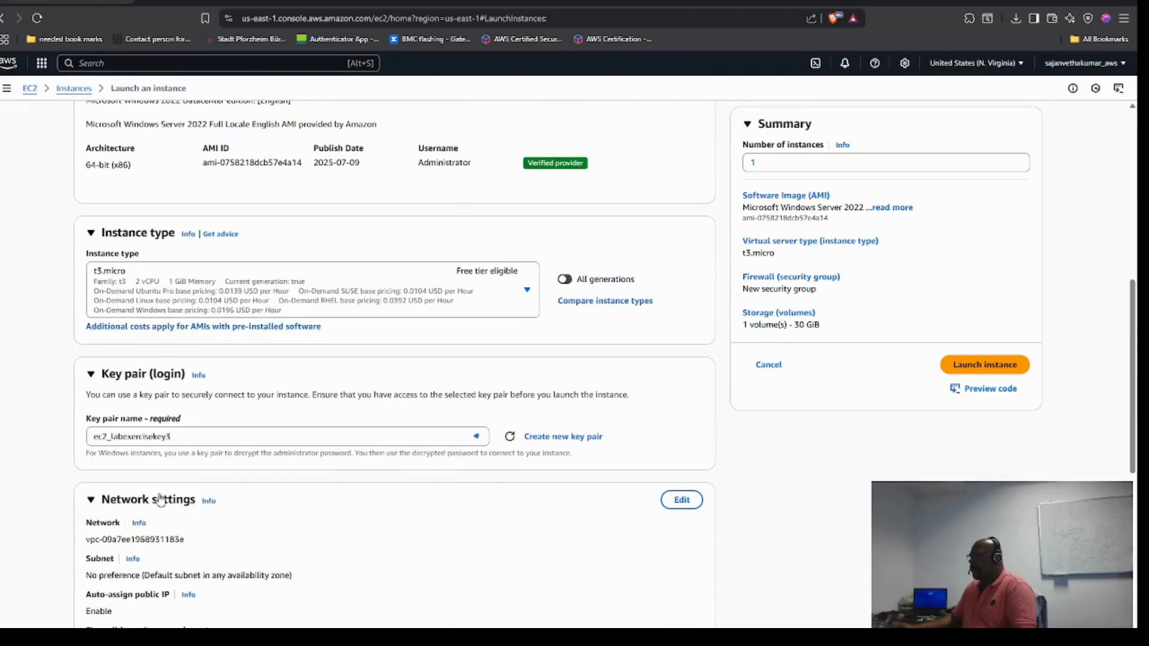
Edit the network settings and set the Availability Zone to us-east-1a.
scroll(658, 419, down, 3)
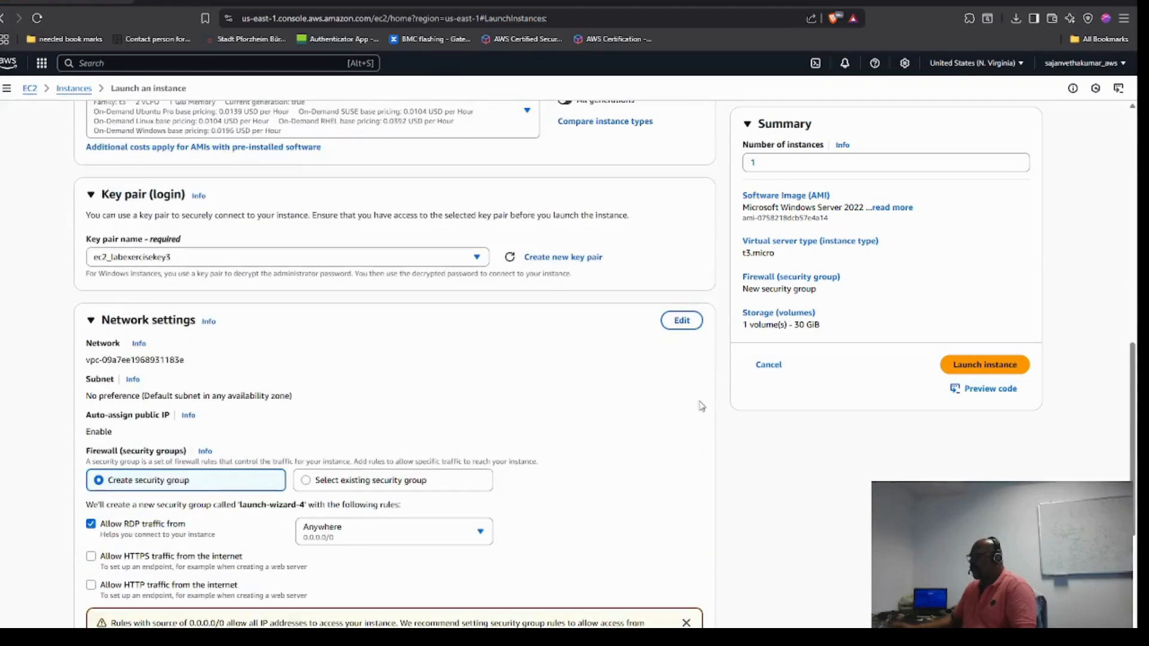
click(682, 322)
scroll(227, 395, down, 1)
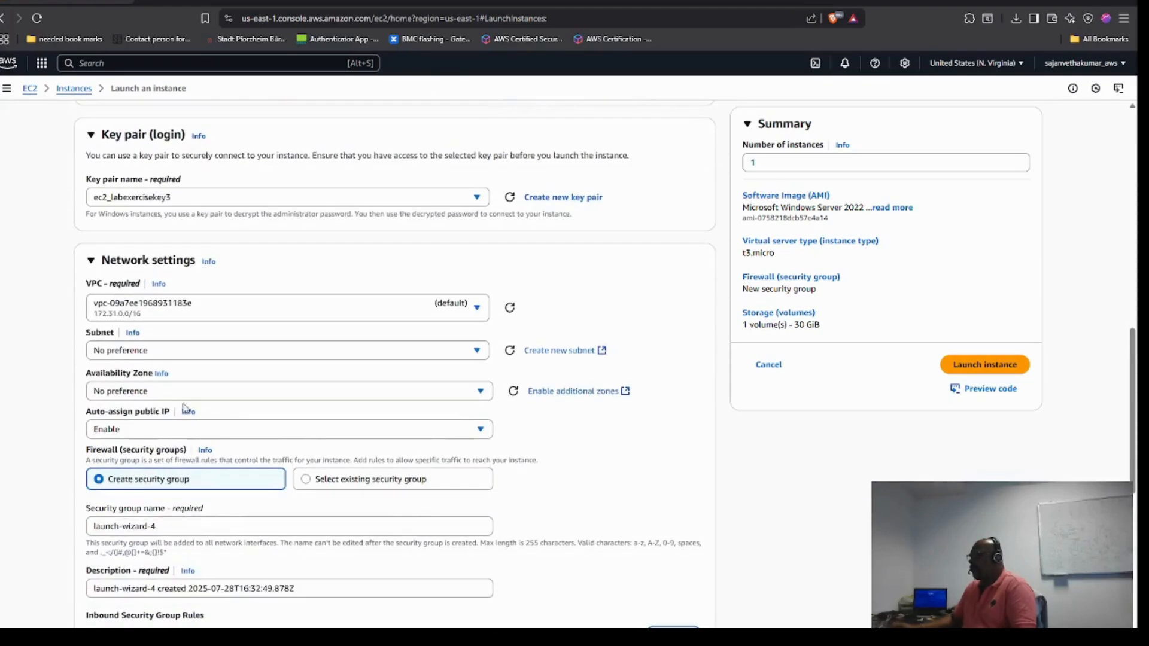
click(183, 392)
click(136, 454)
Use an existing security group for the firewall and select launch-wizard-1.
scroll(631, 436, down, 2)
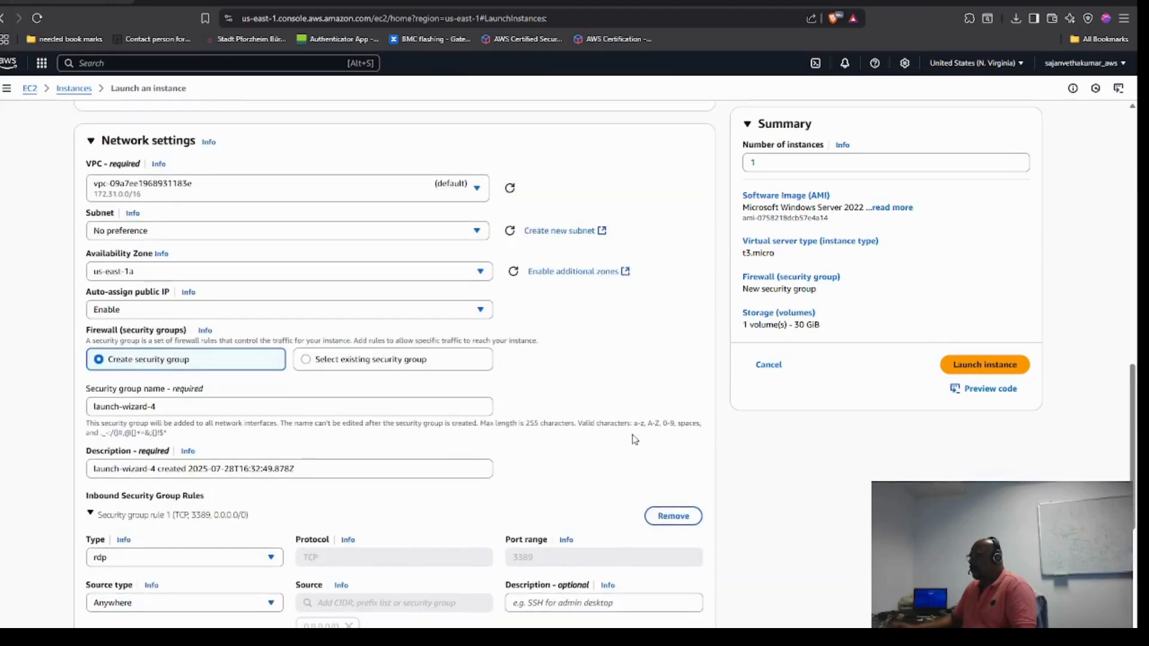
click(306, 363)
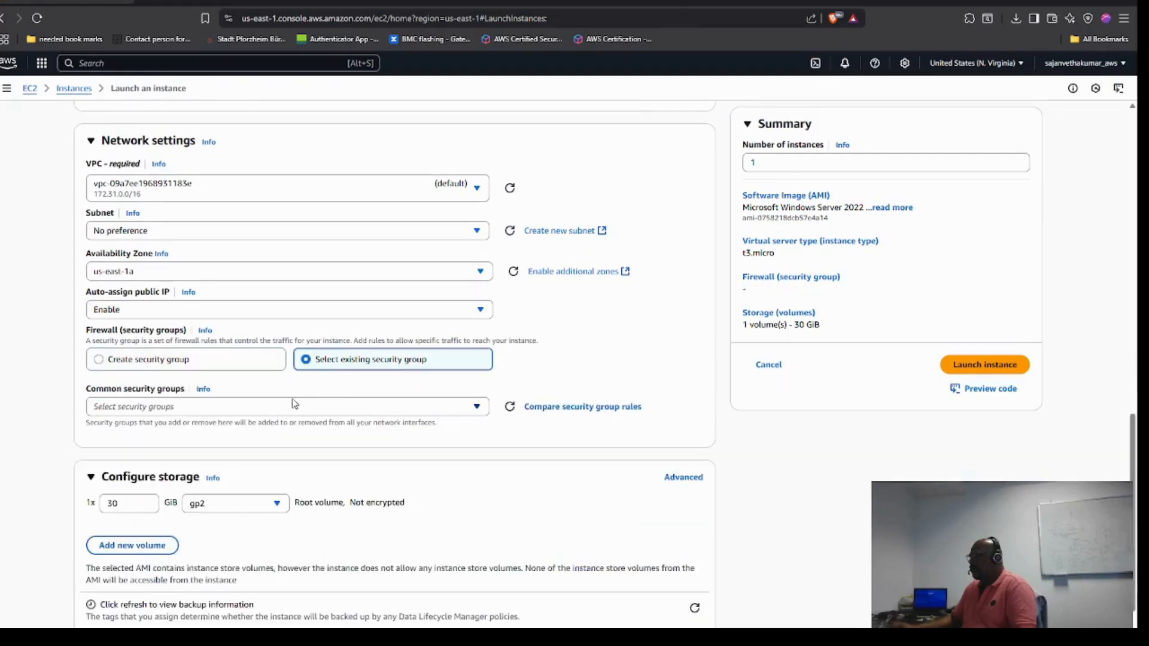
click(178, 409)
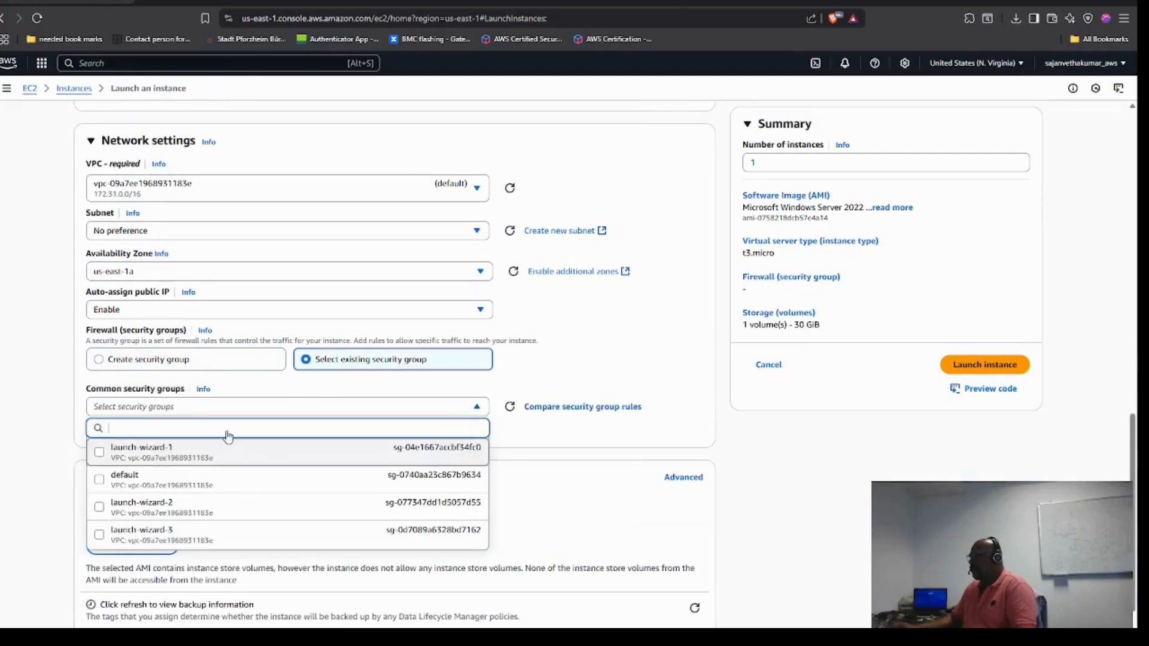
click(228, 450)
Examine the EBS volume in the advanced storage configuration, then hide its details.
scroll(336, 434, down, 2)
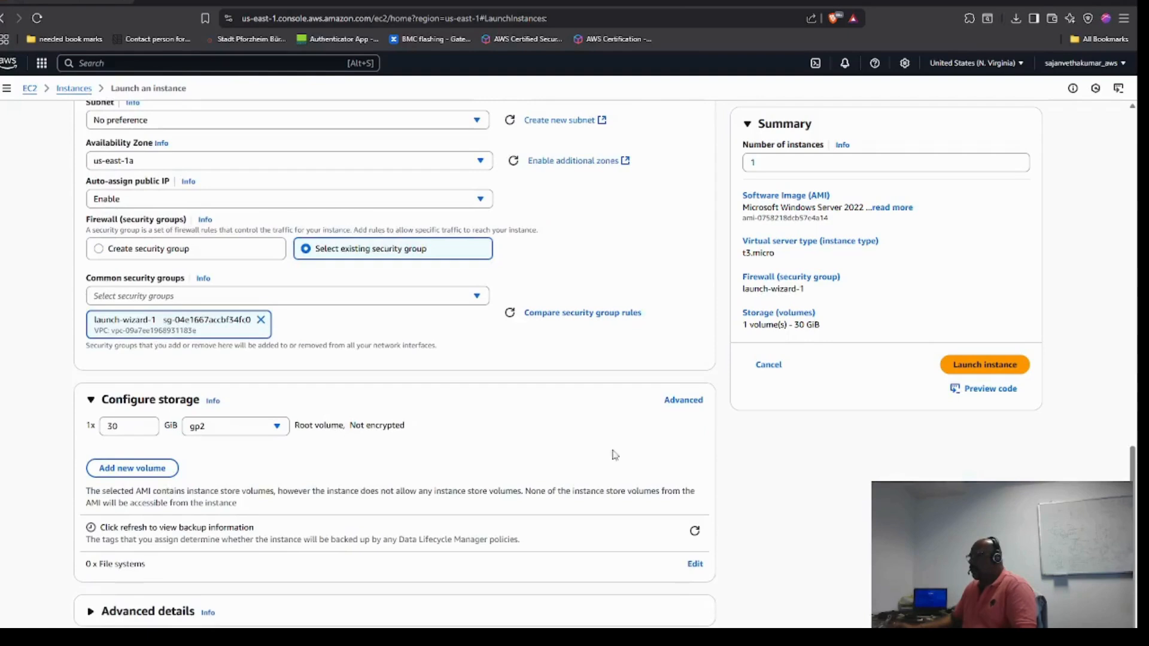
click(682, 400)
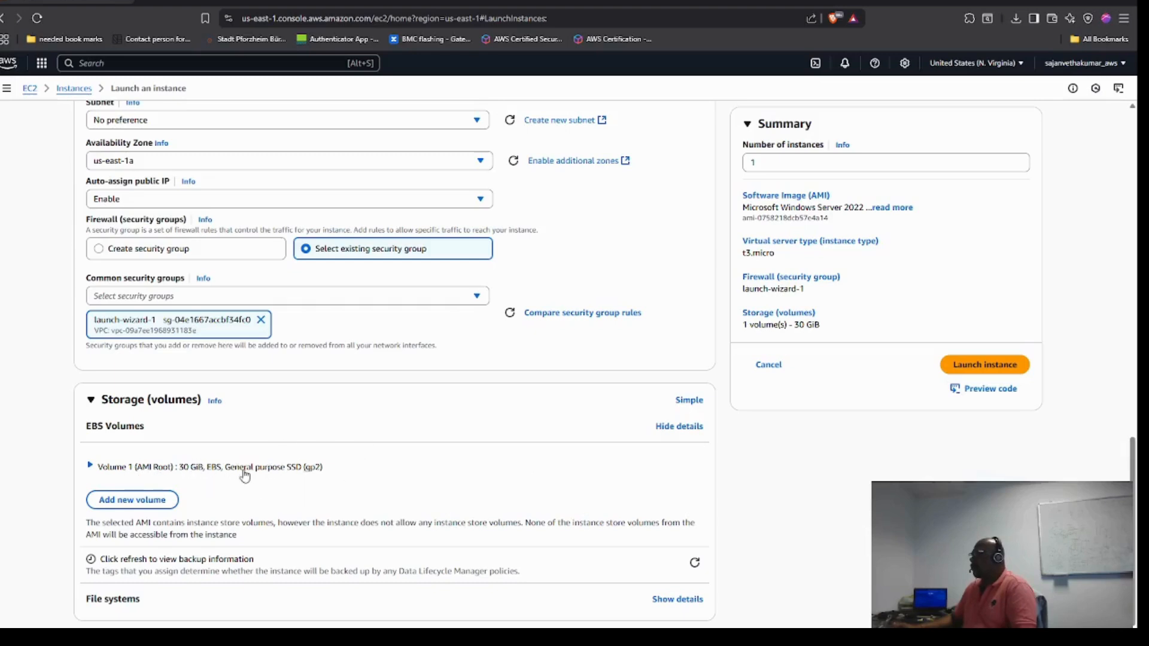
scroll(357, 513, down, 1)
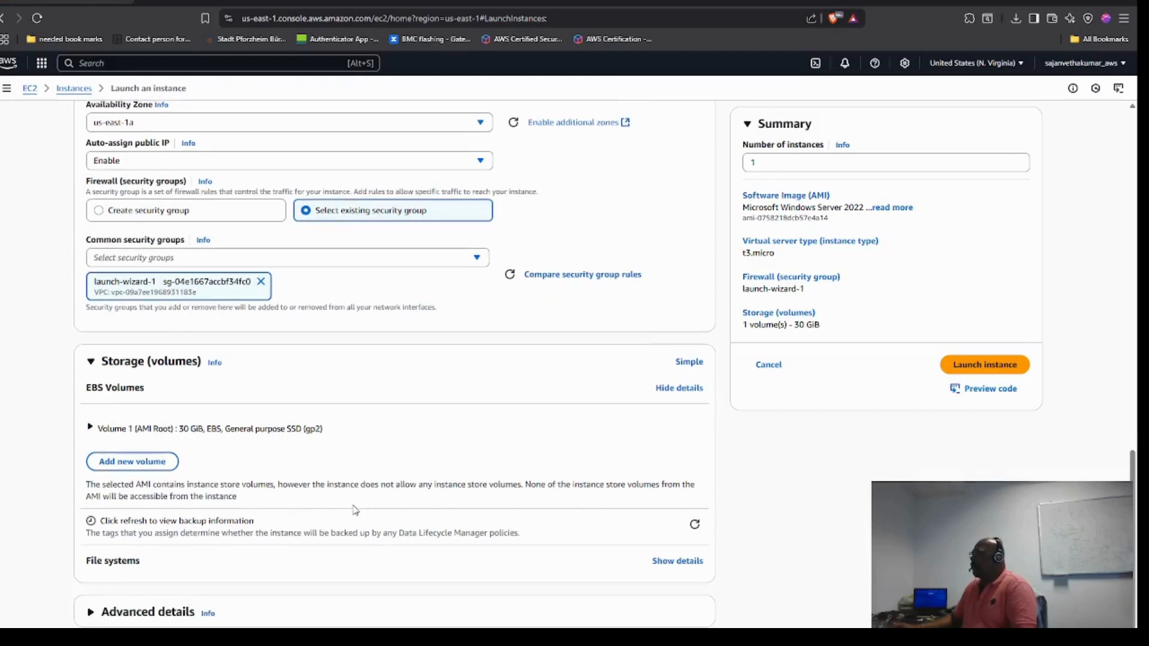
click(661, 391)
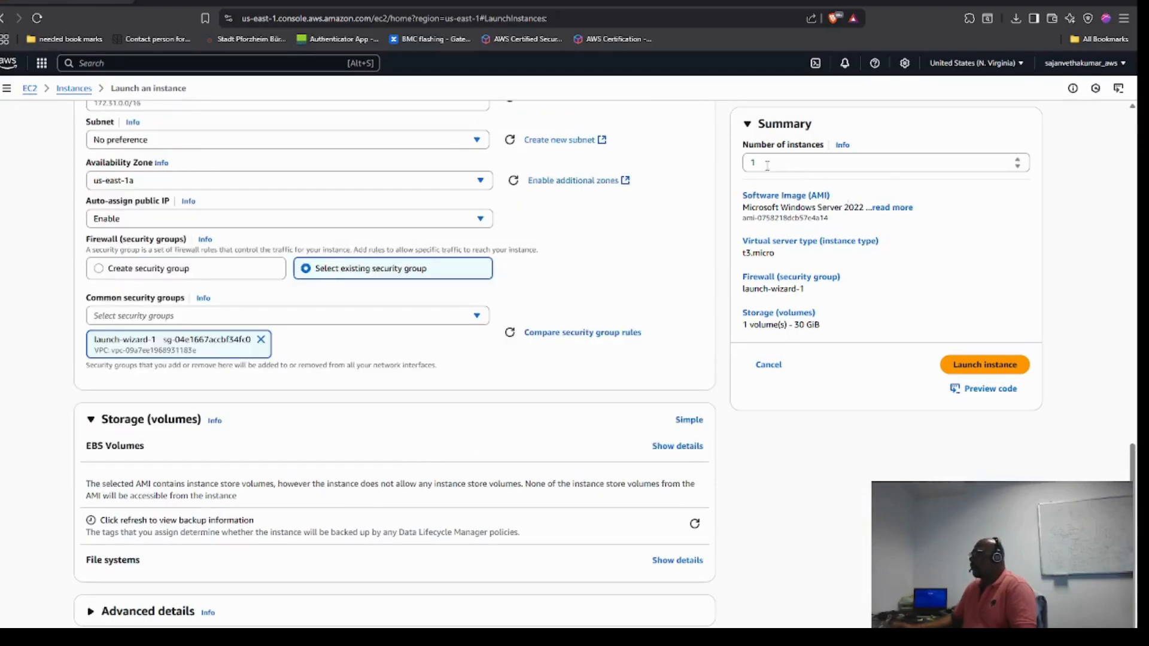
Set the number of instances to 2 and launch them.
double_click(748, 162)
text(2)
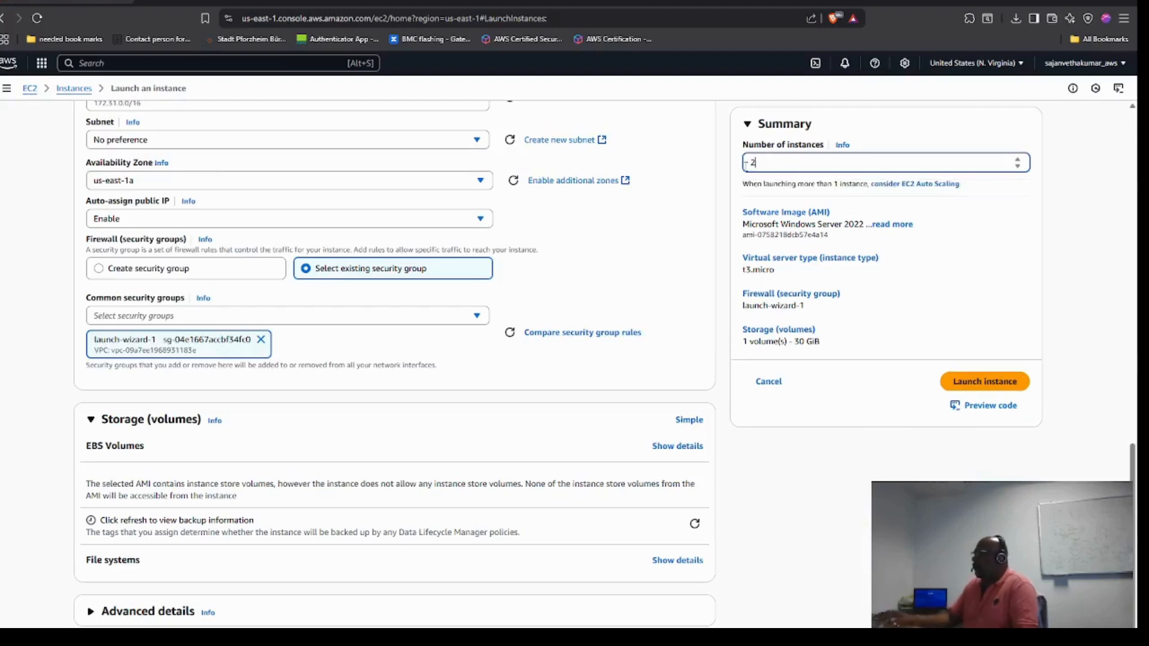
click(978, 382)
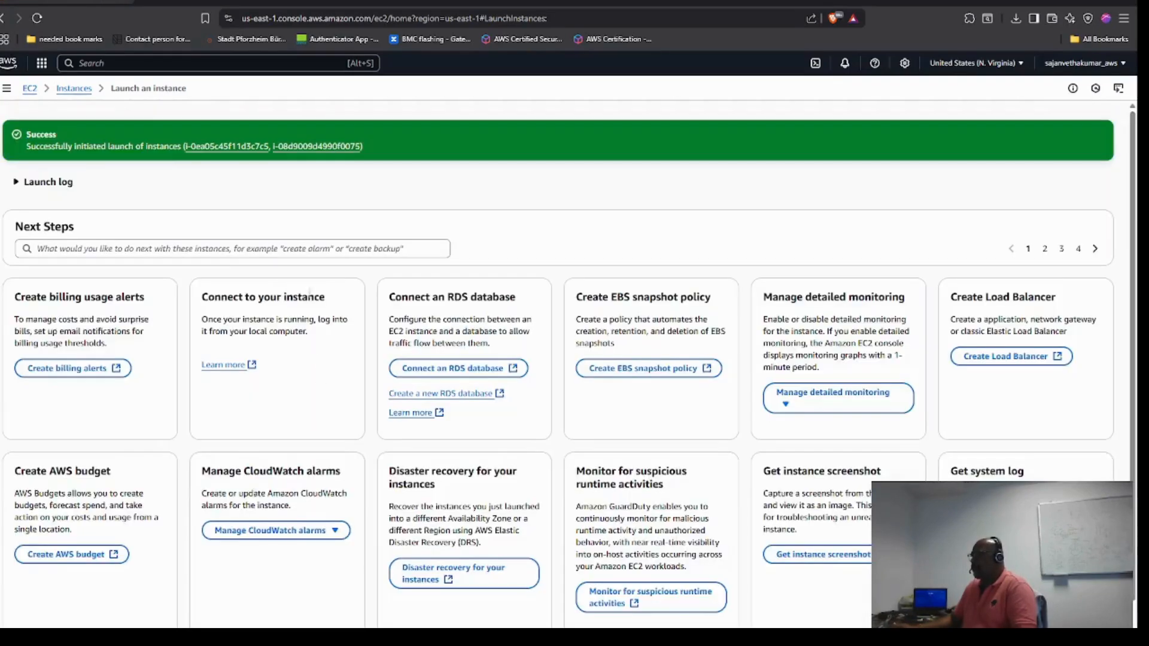
Return to the refreshed instances list and name the first instance windows1.
click(74, 91)
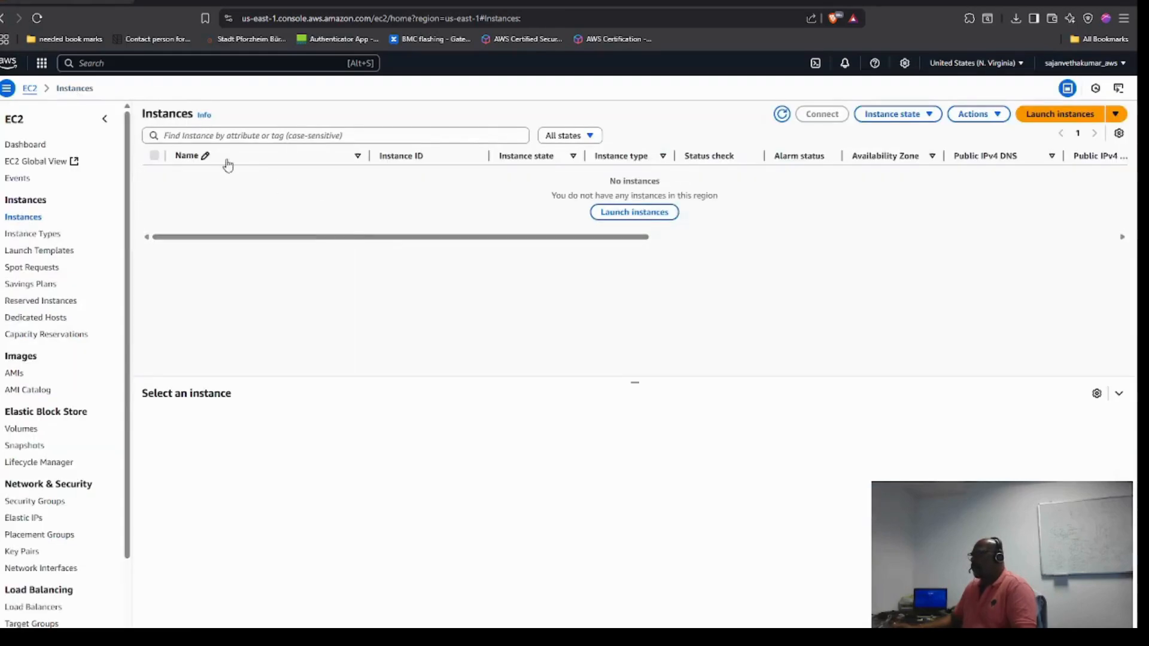
click(37, 17)
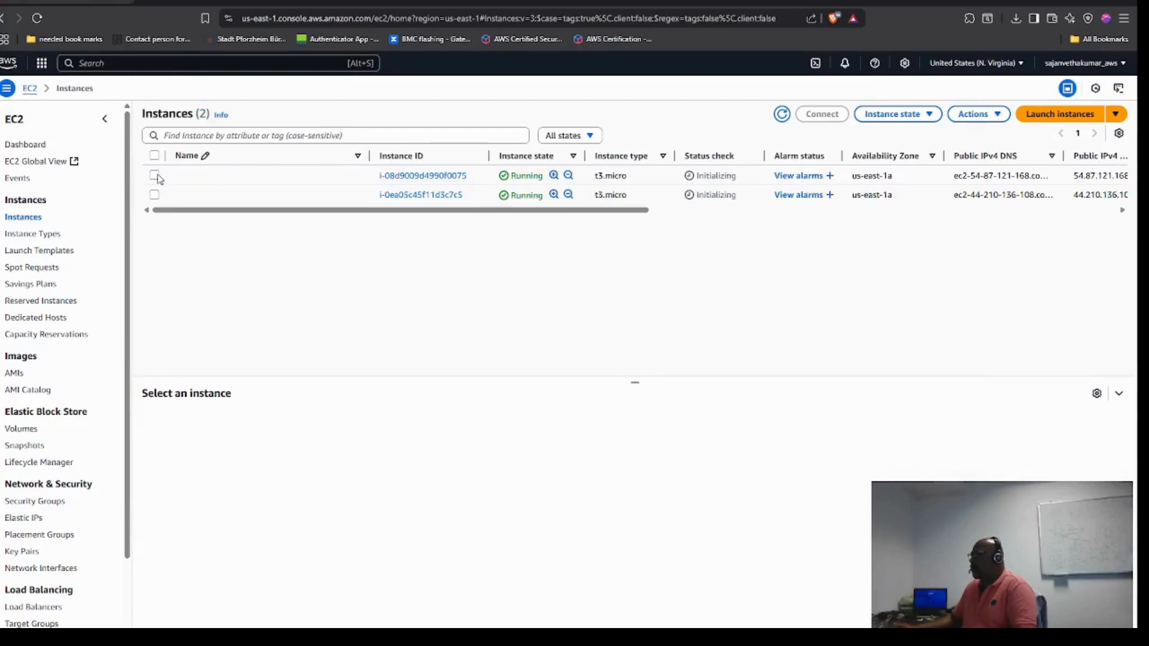
click(192, 180)
click(196, 179)
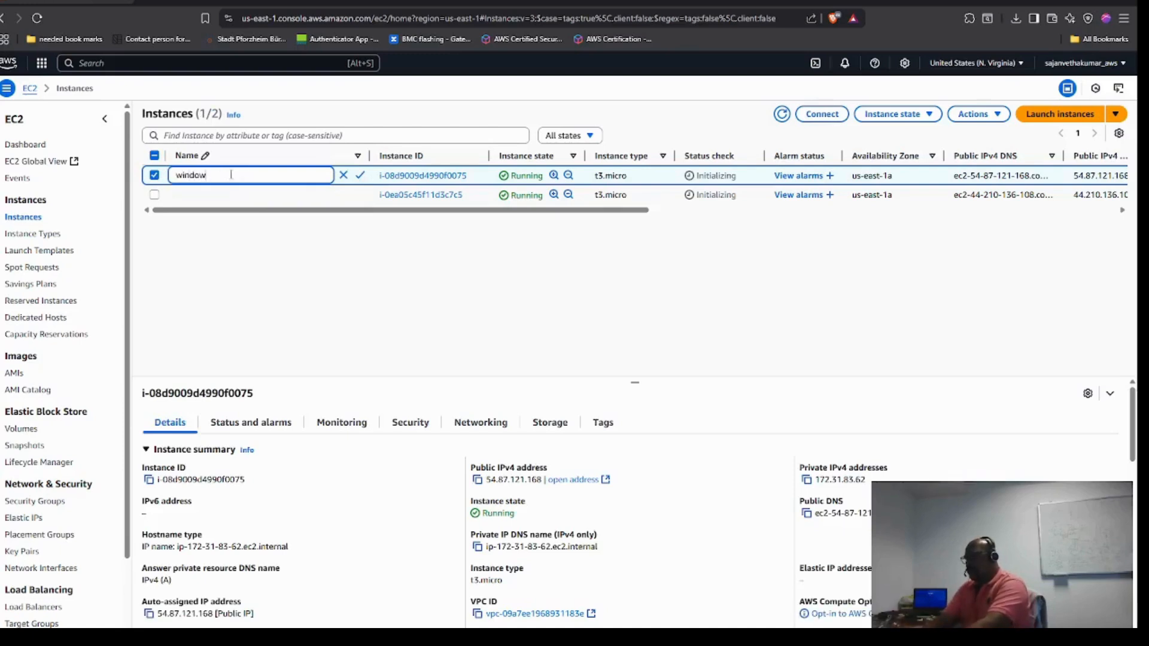
text(windows1)
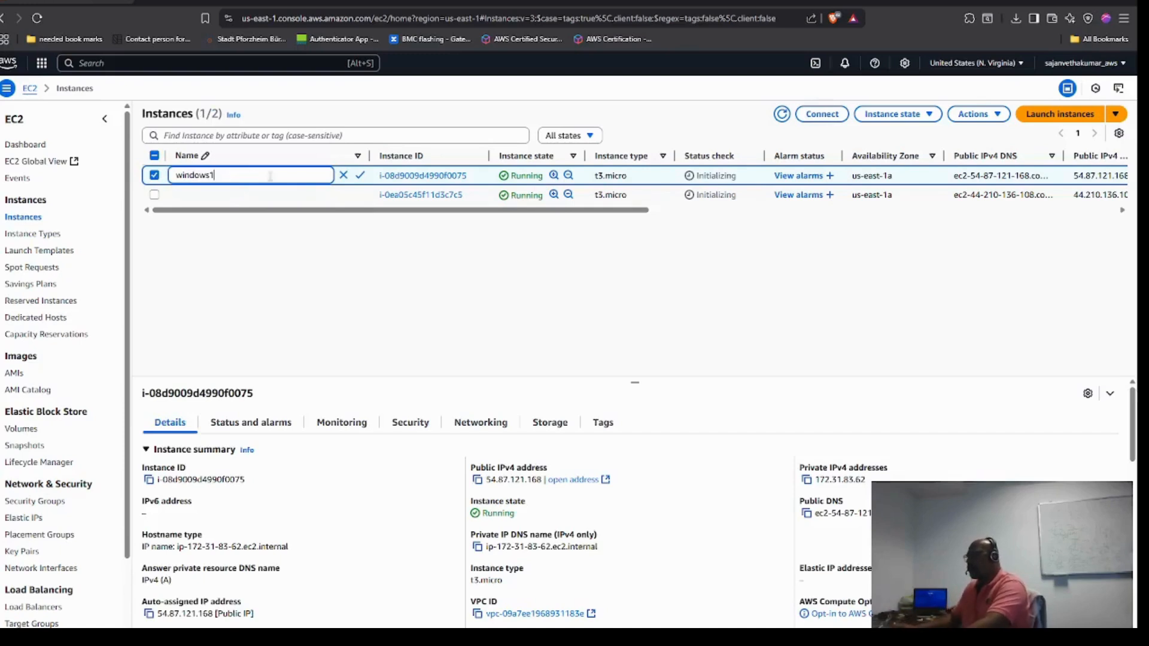
click(359, 176)
Name the second instance in the list windows2.
click(225, 195)
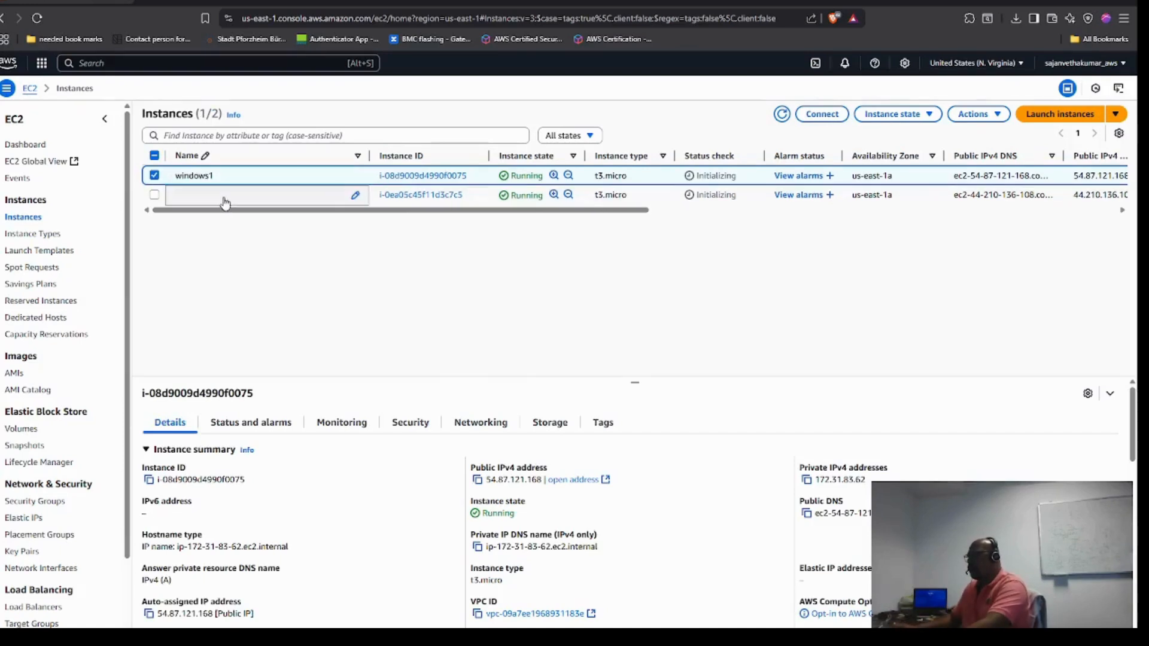
click(224, 196)
text(wind)
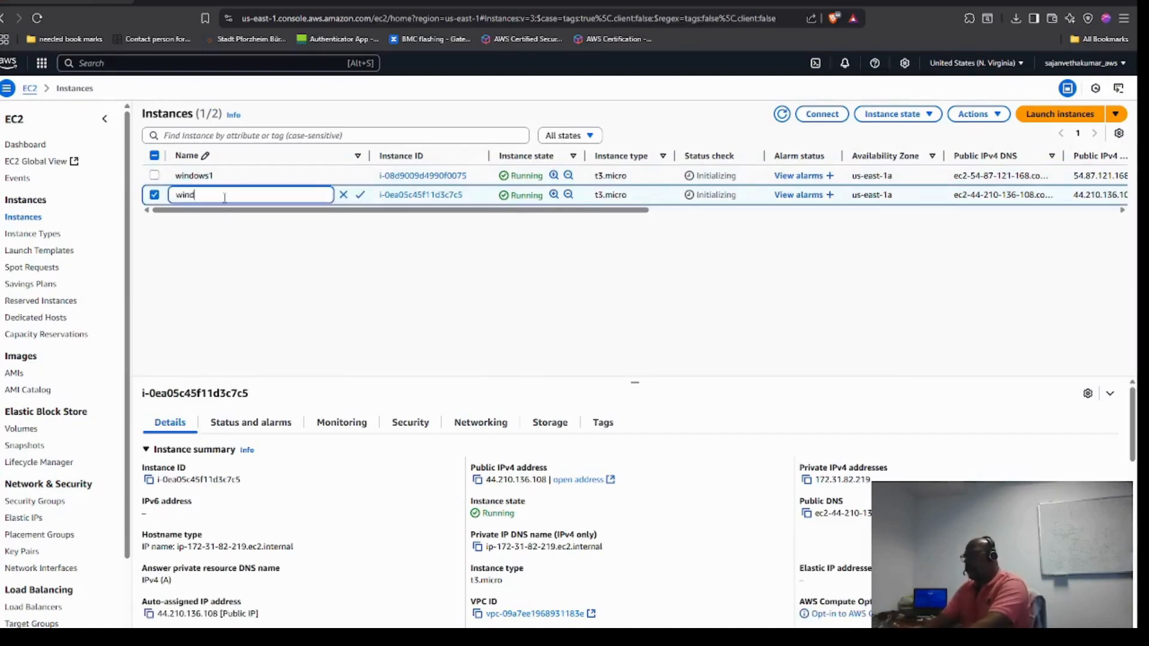
text(ows2)
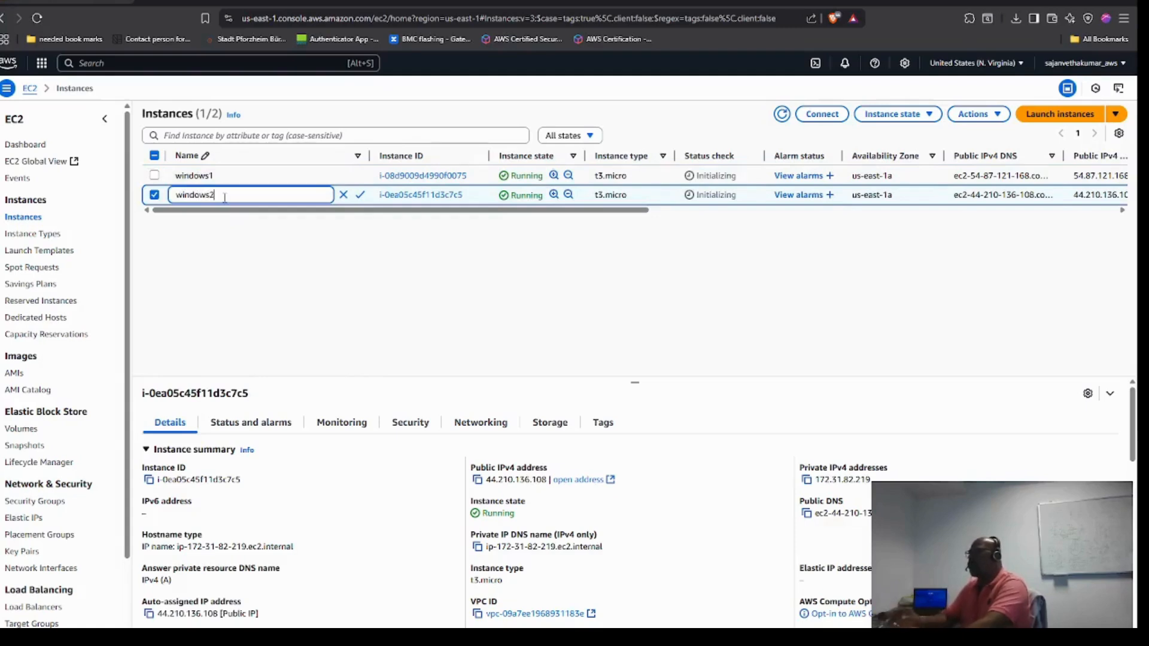
click(363, 195)
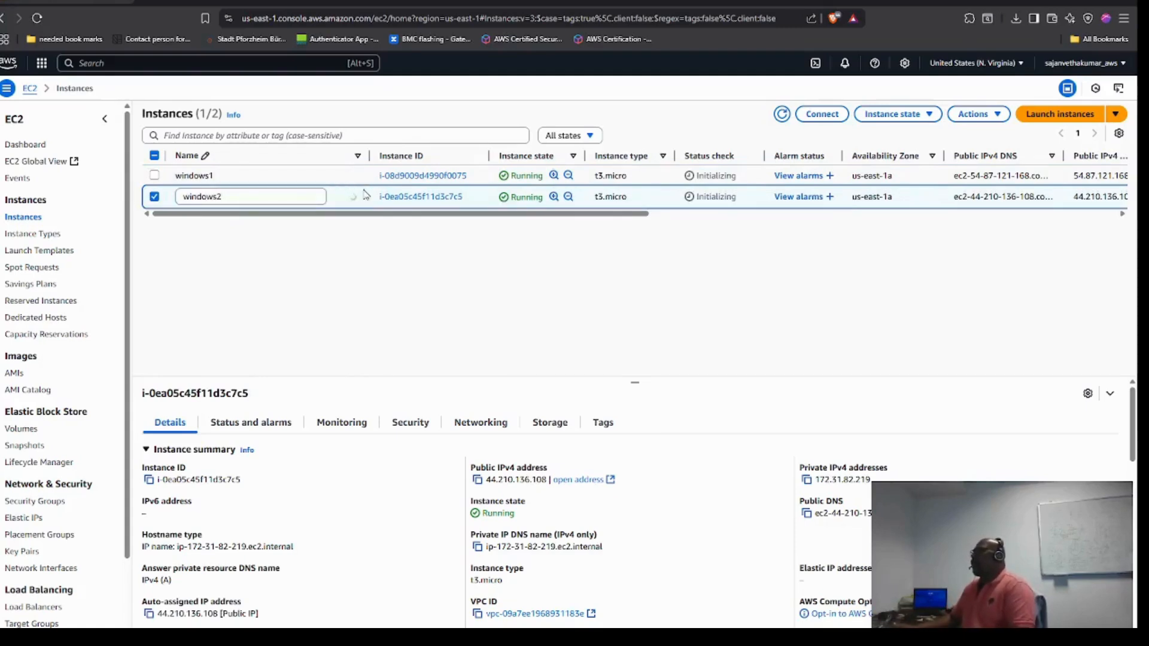
drag(643, 214, 619, 224)
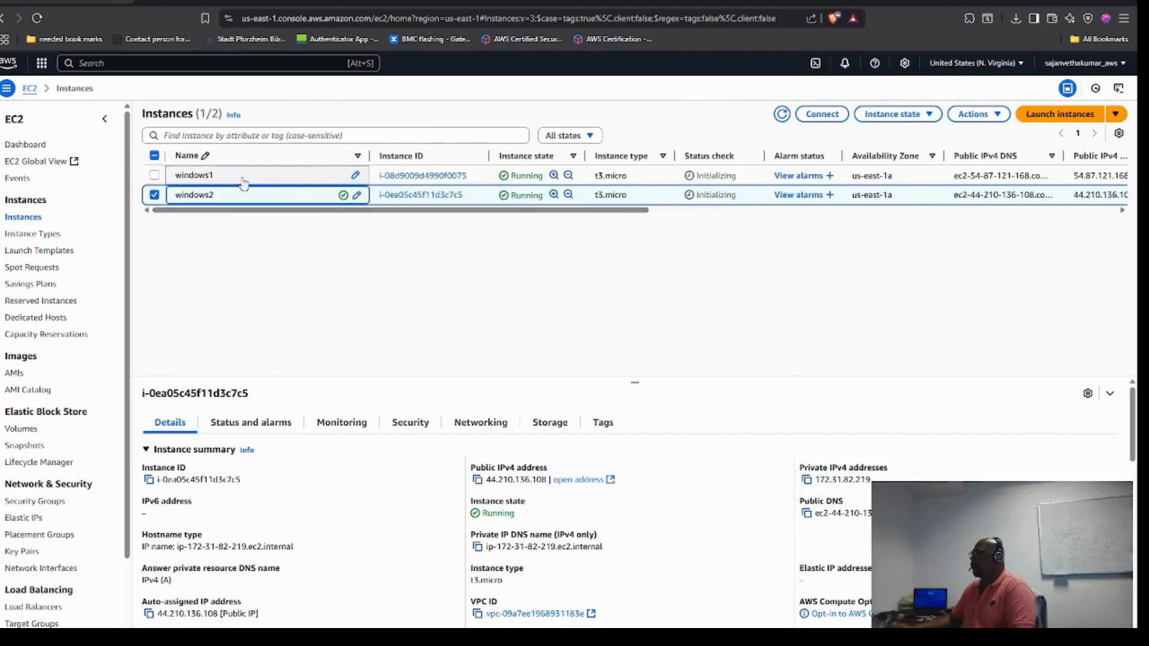
Try to retrieve the Windows password for windows1 from its RDP client connection options, then return to the instance's summary.
click(154, 174)
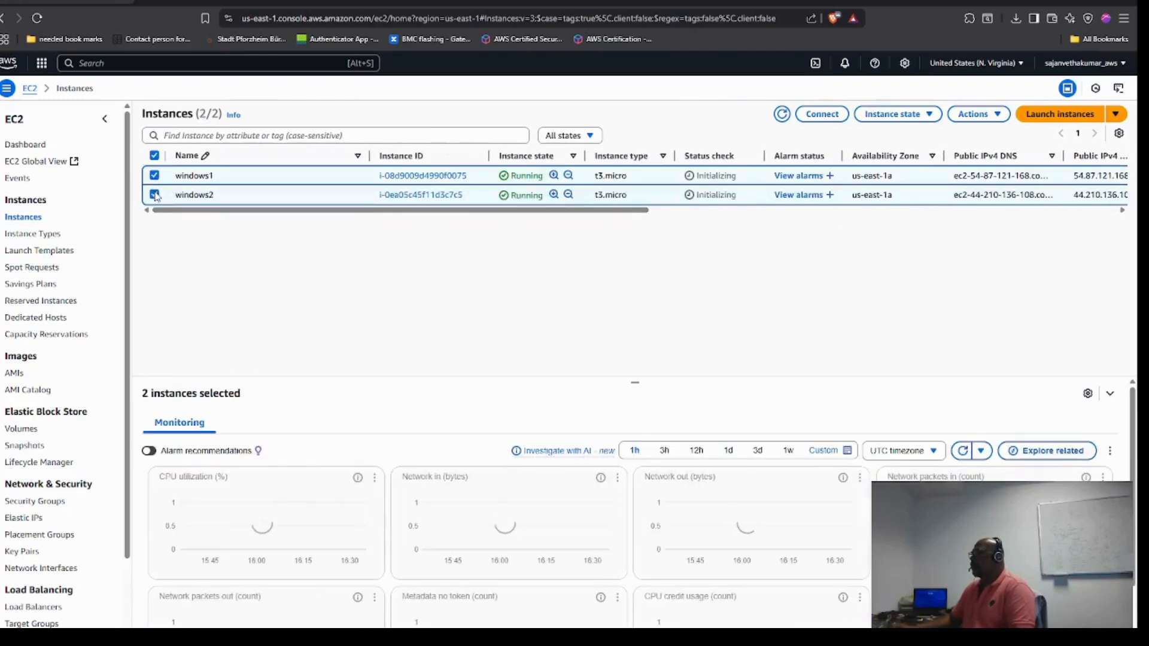
click(154, 194)
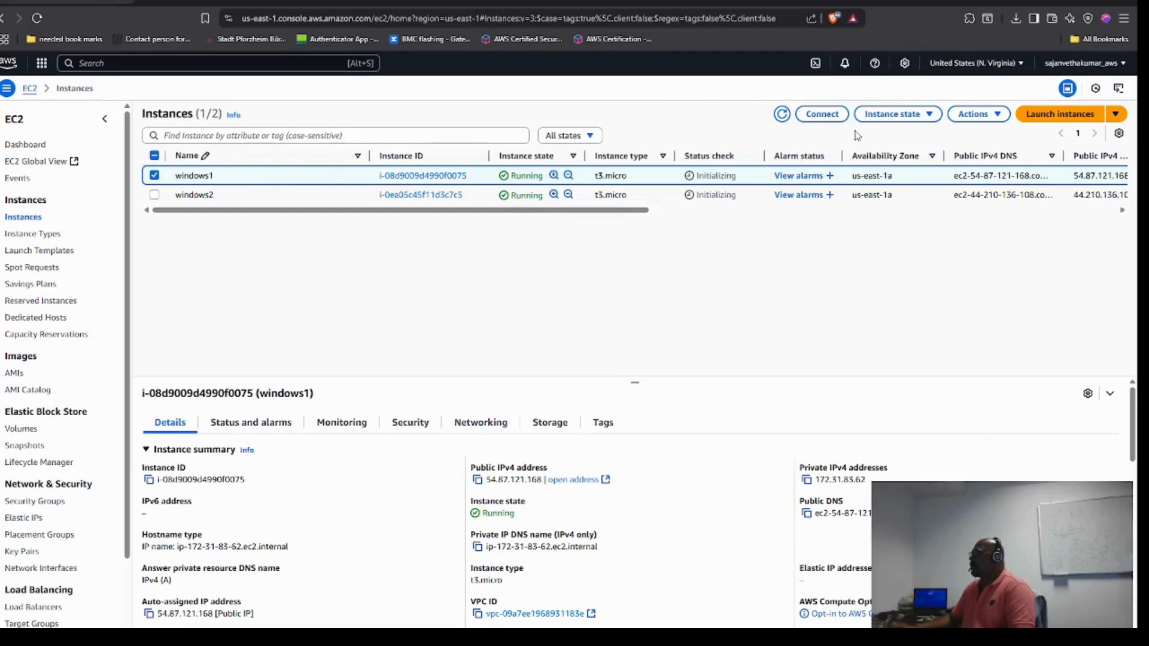
click(822, 115)
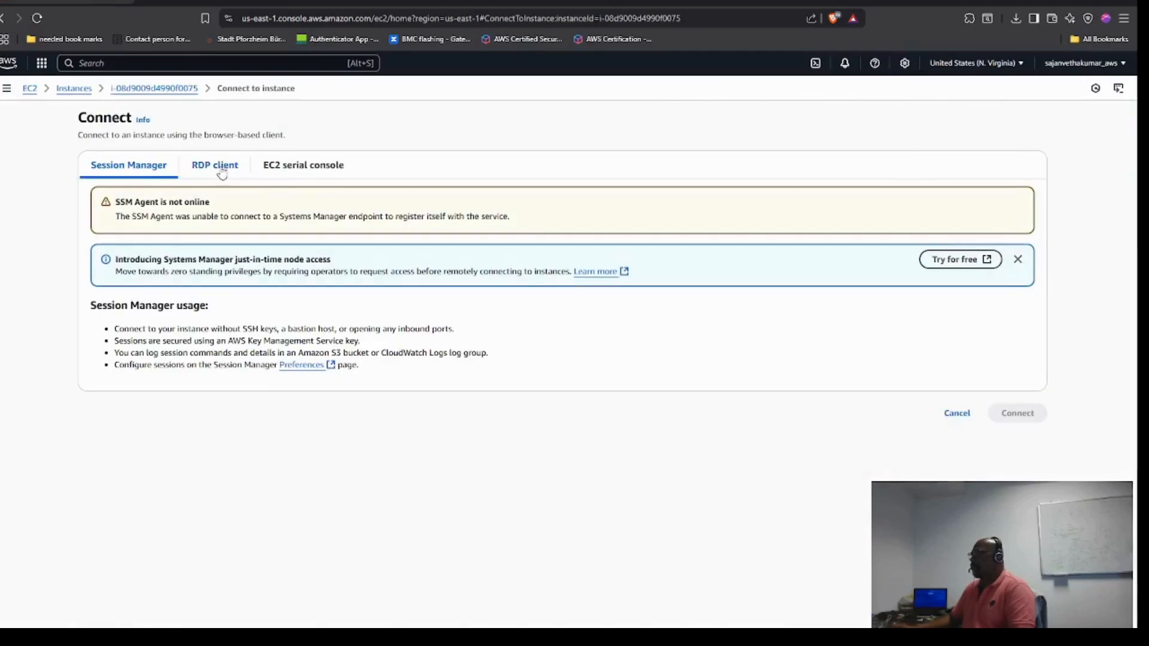
click(220, 171)
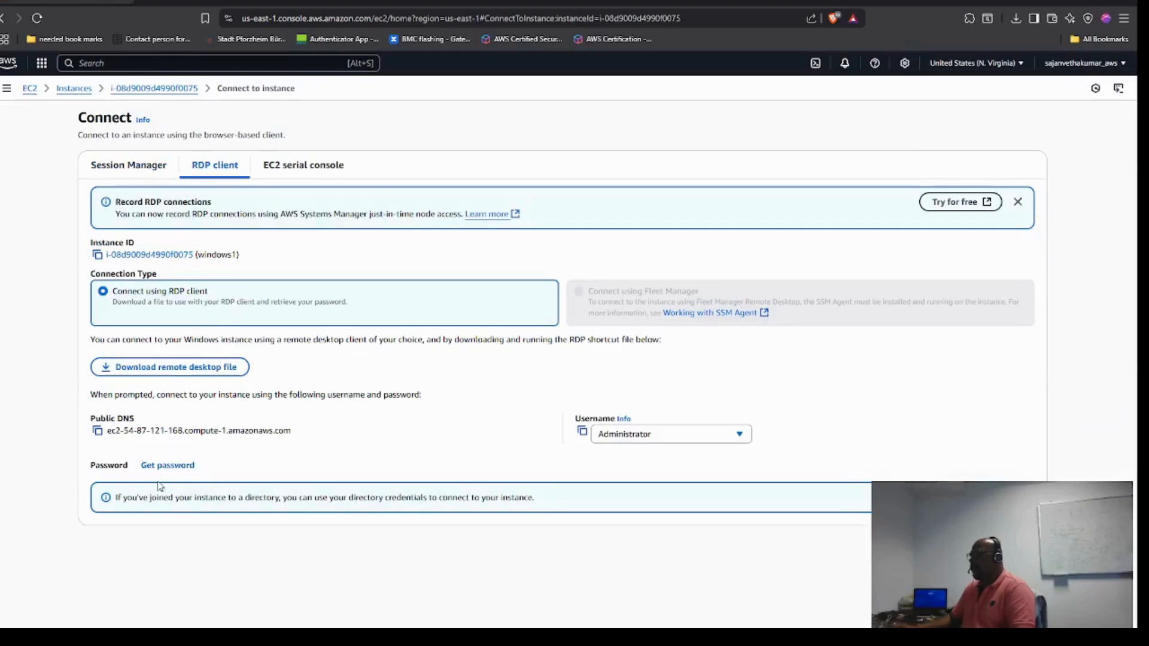
click(170, 466)
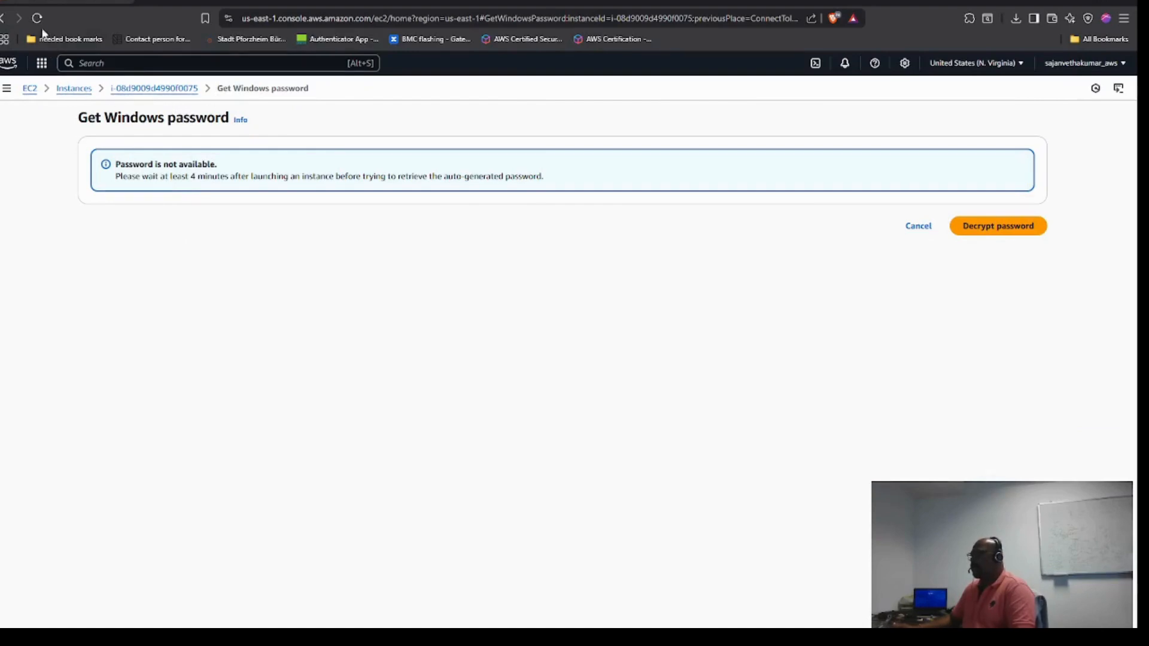
click(164, 90)
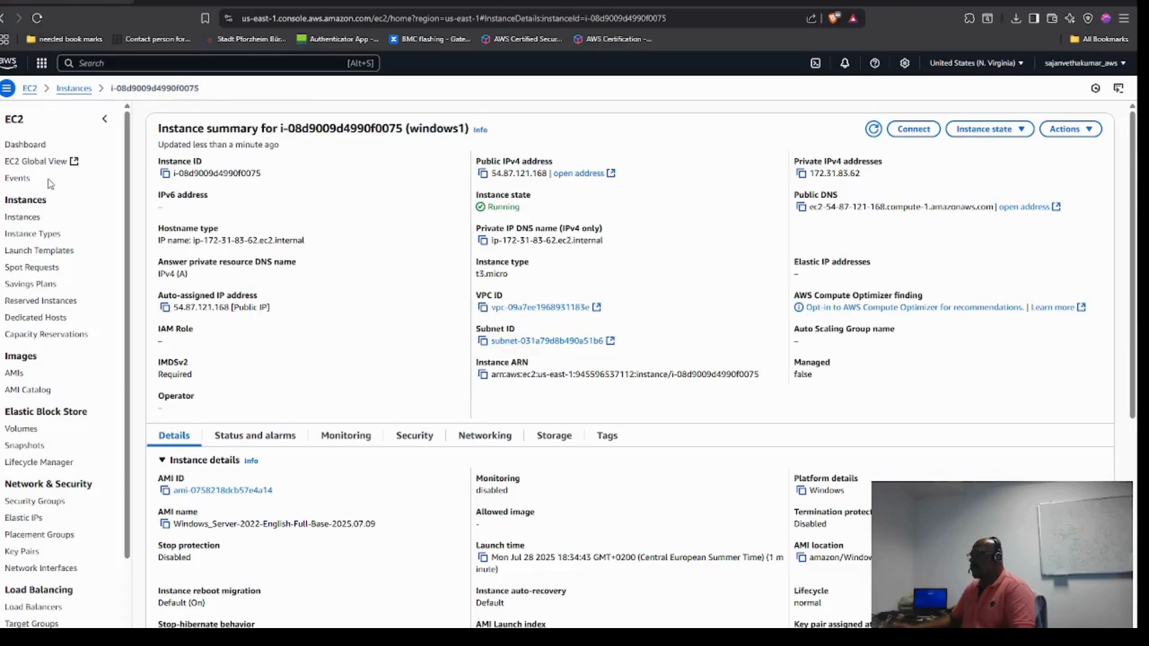
Return to the EC2 instances list through the dashboard and refresh it.
click(15, 119)
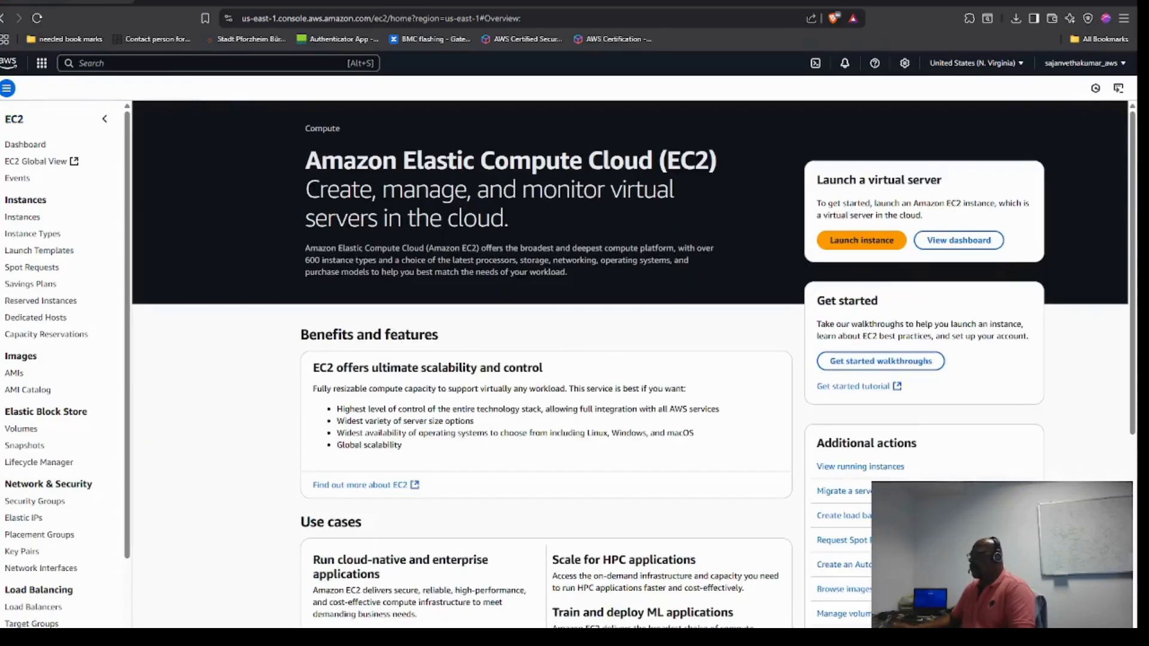
click(47, 147)
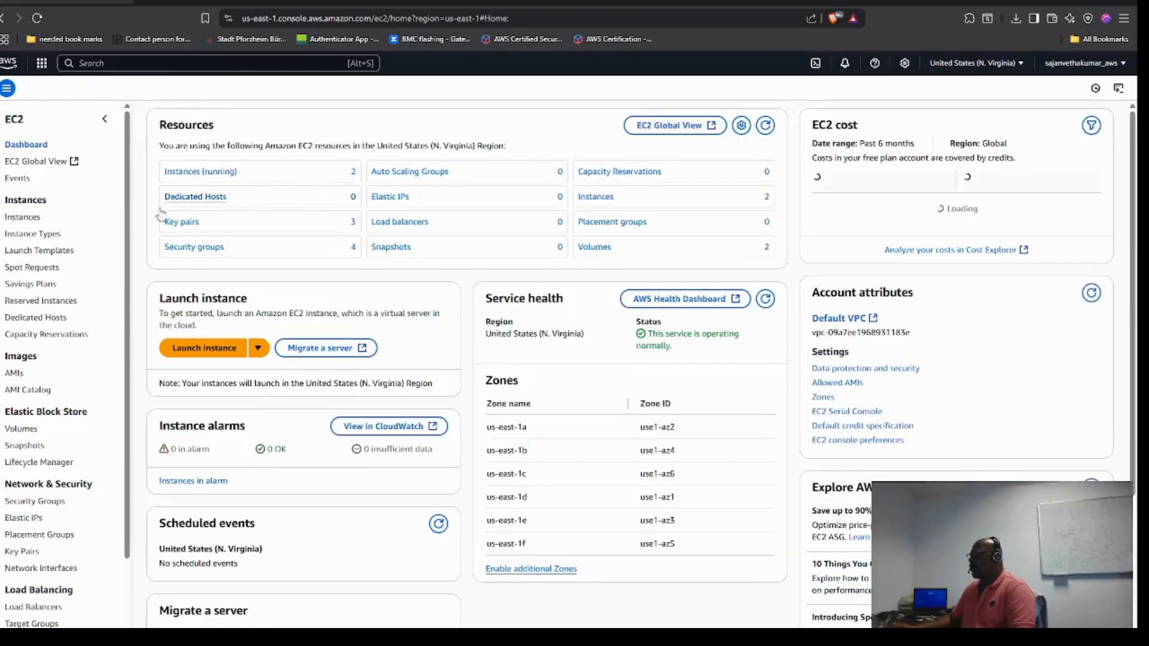
click(50, 218)
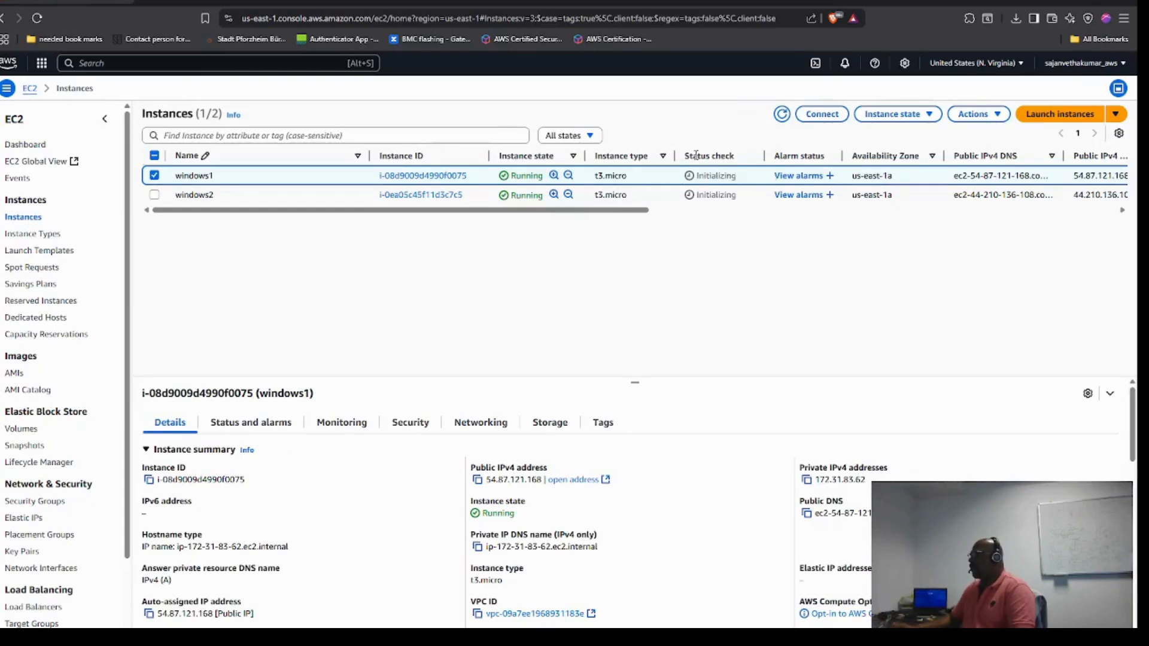
click(779, 115)
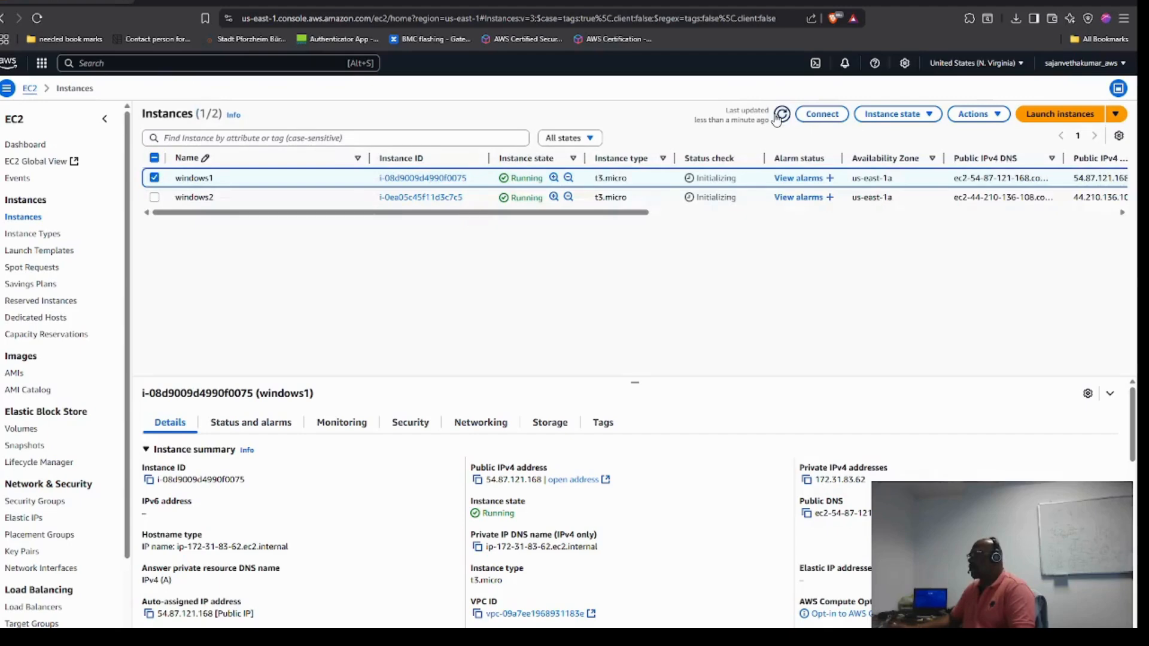
Decrypt the Windows password for windows1 from its RDP client connection options using the private key file ec2_labexercisekey3.pem.
click(821, 113)
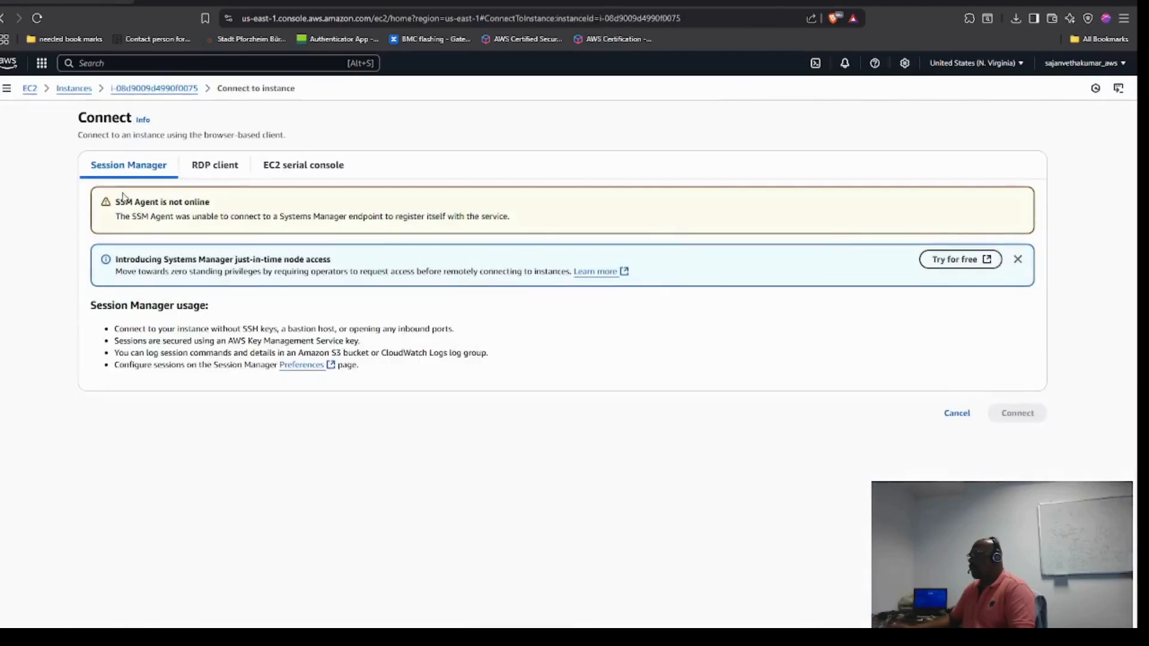
click(216, 170)
click(145, 468)
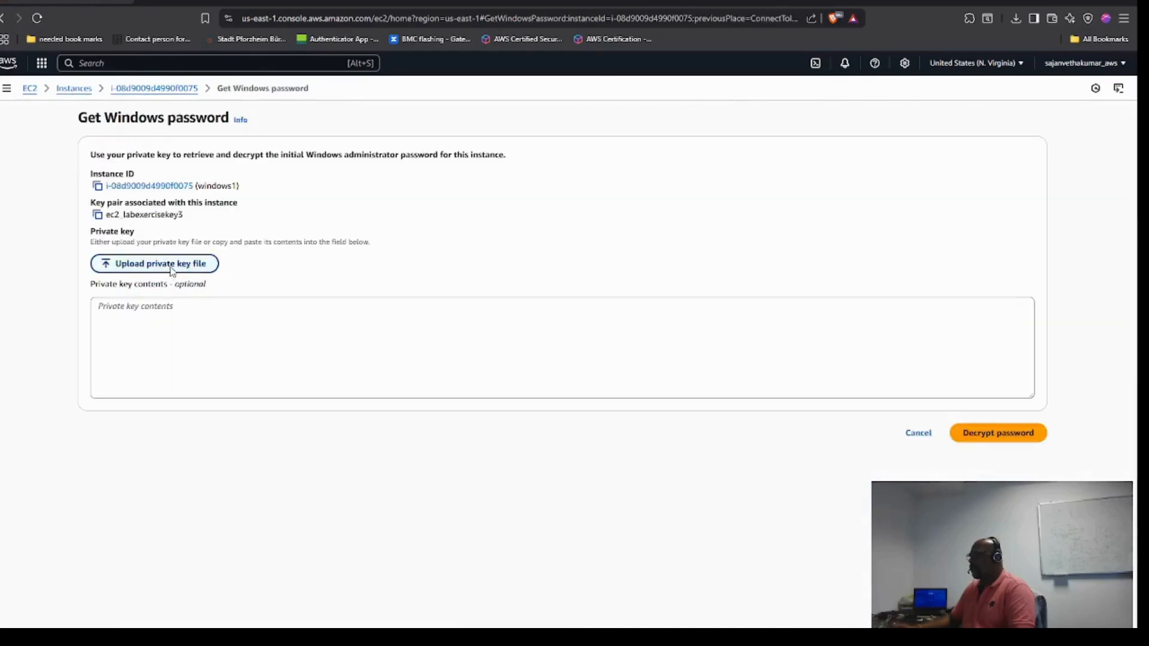
click(179, 264)
click(149, 161)
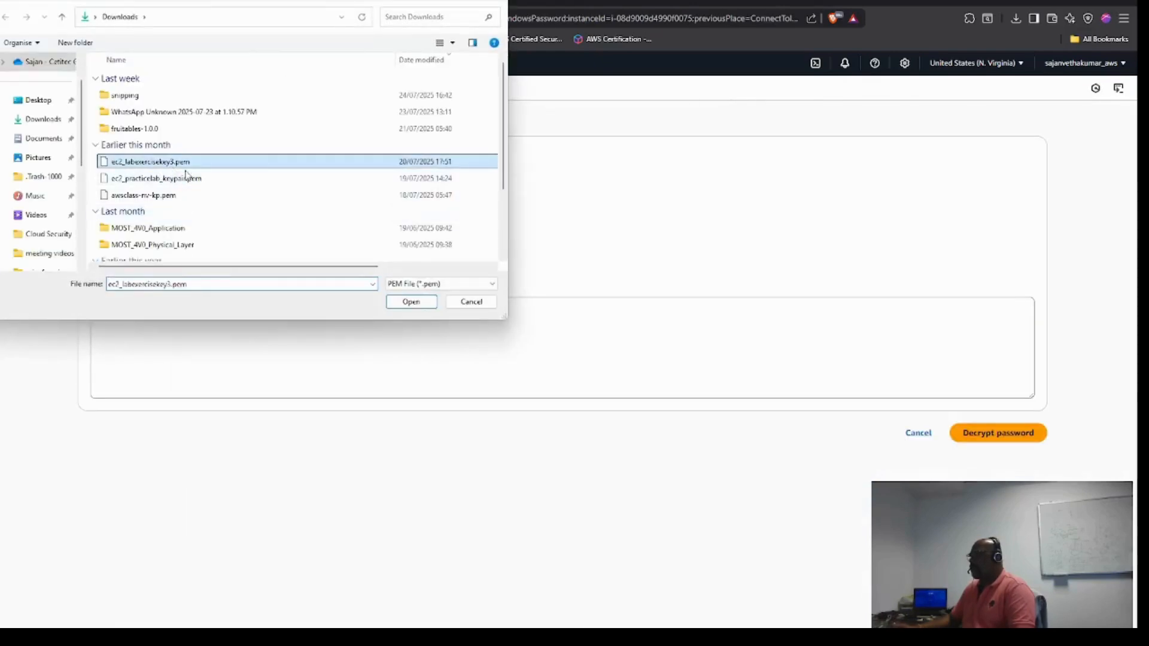
click(411, 301)
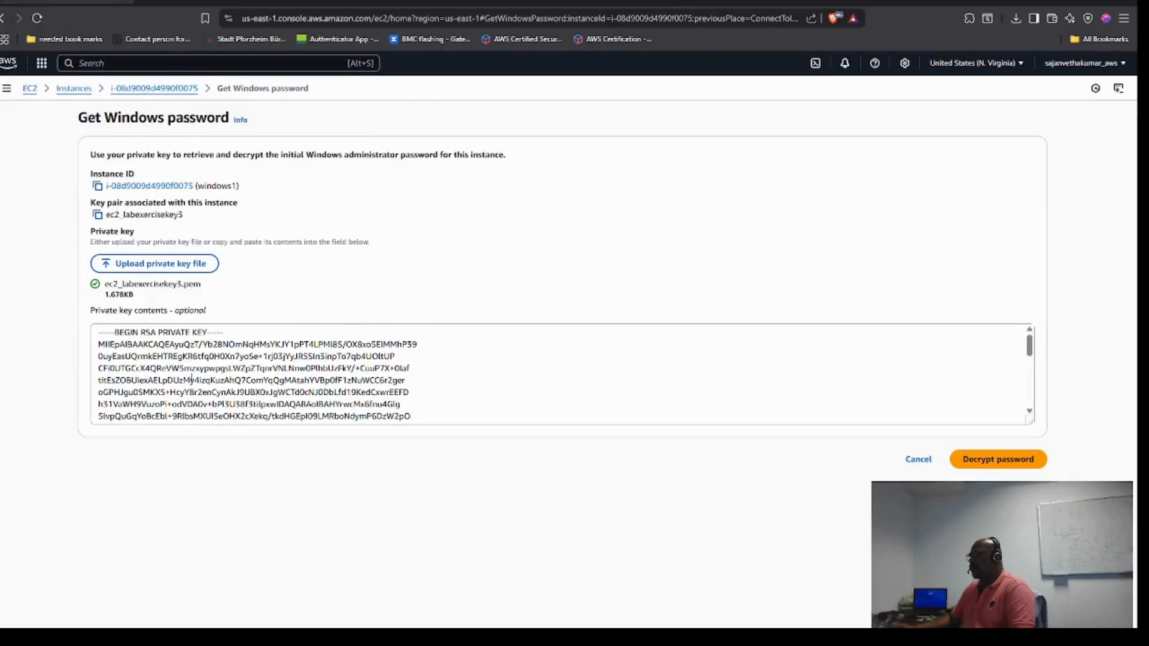
click(1012, 461)
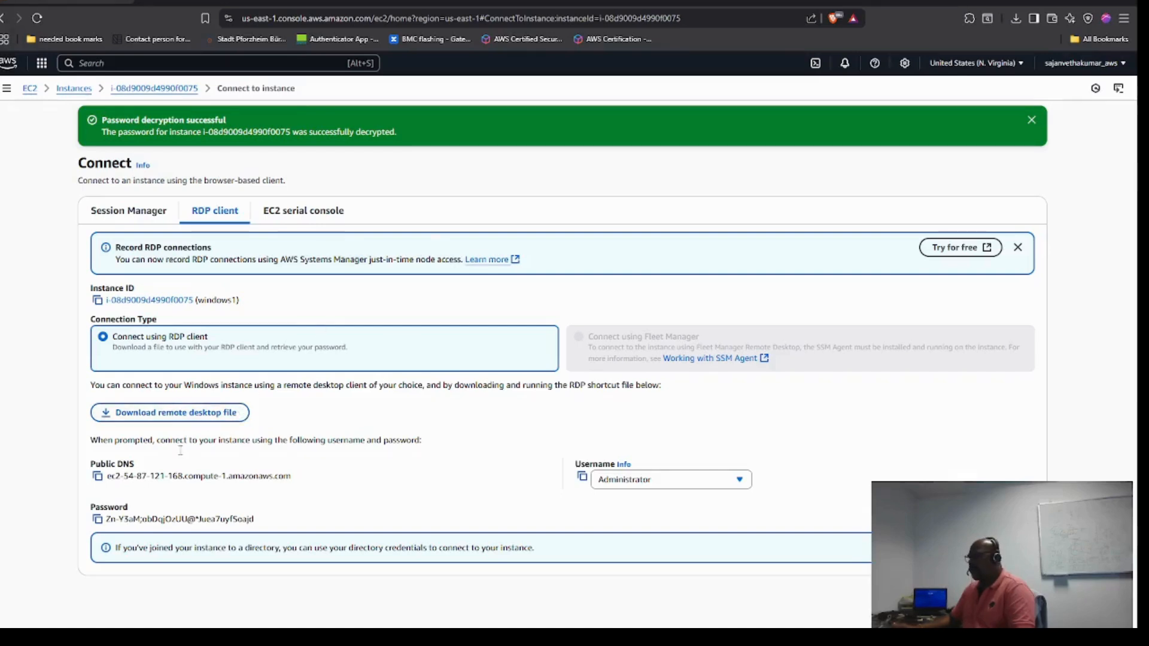
Copy windows1's public DNS and the Administrator username into Remote Desktop Connection and bring up its credentials prompt.
click(97, 476)
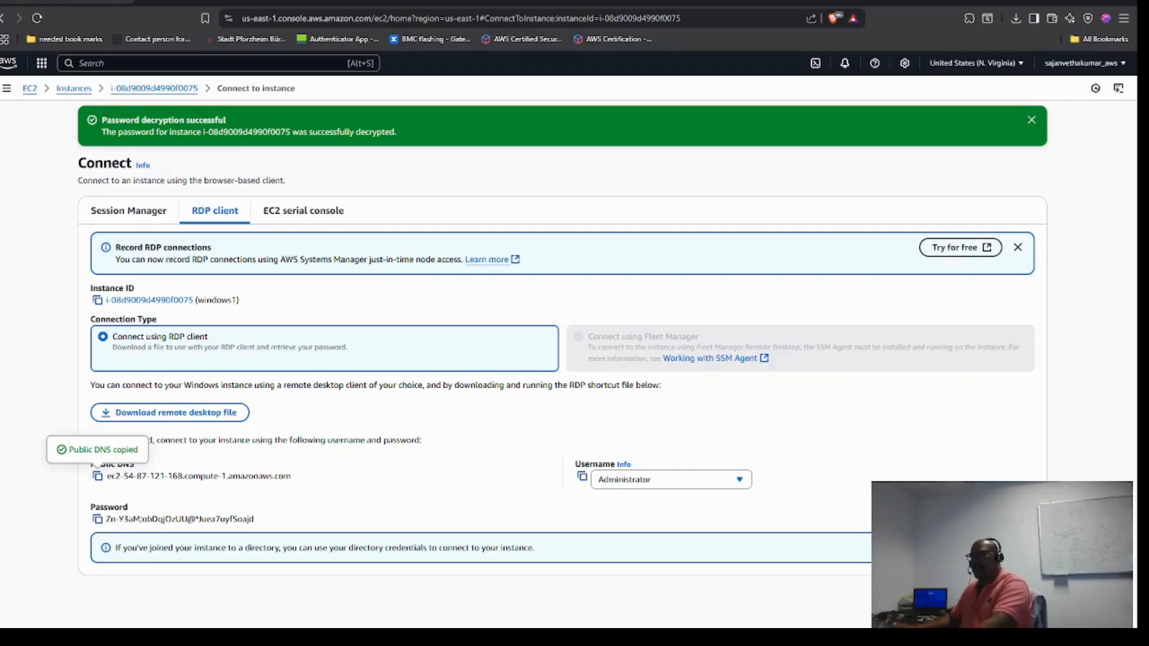
click(582, 477)
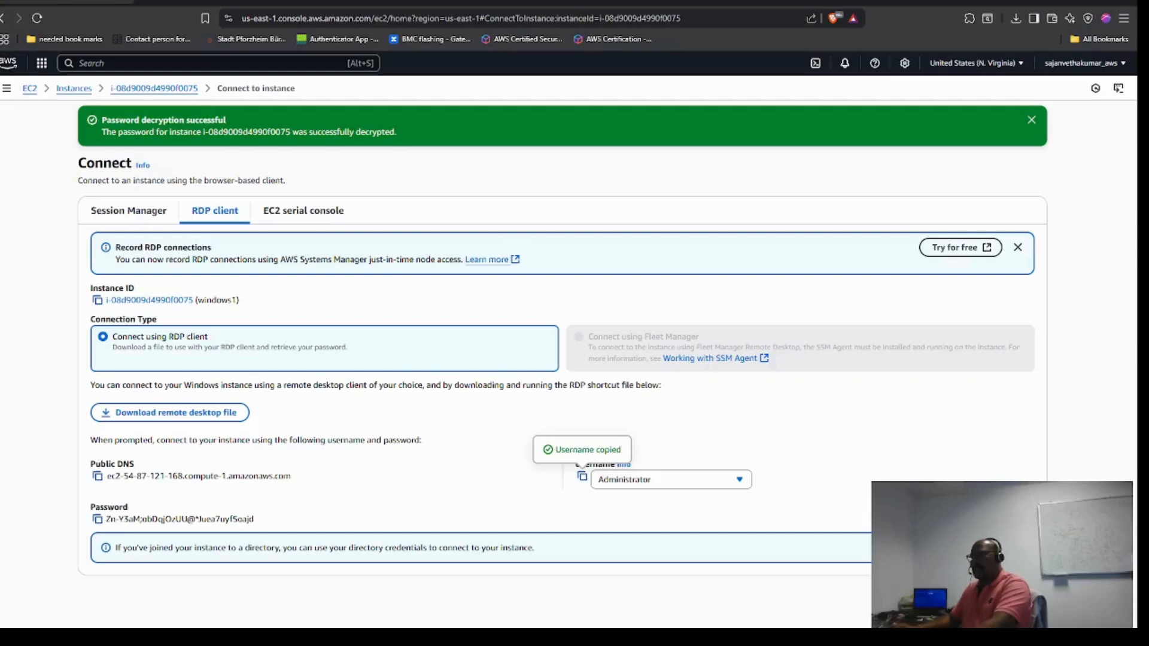
drag(1, 237, 764, 249)
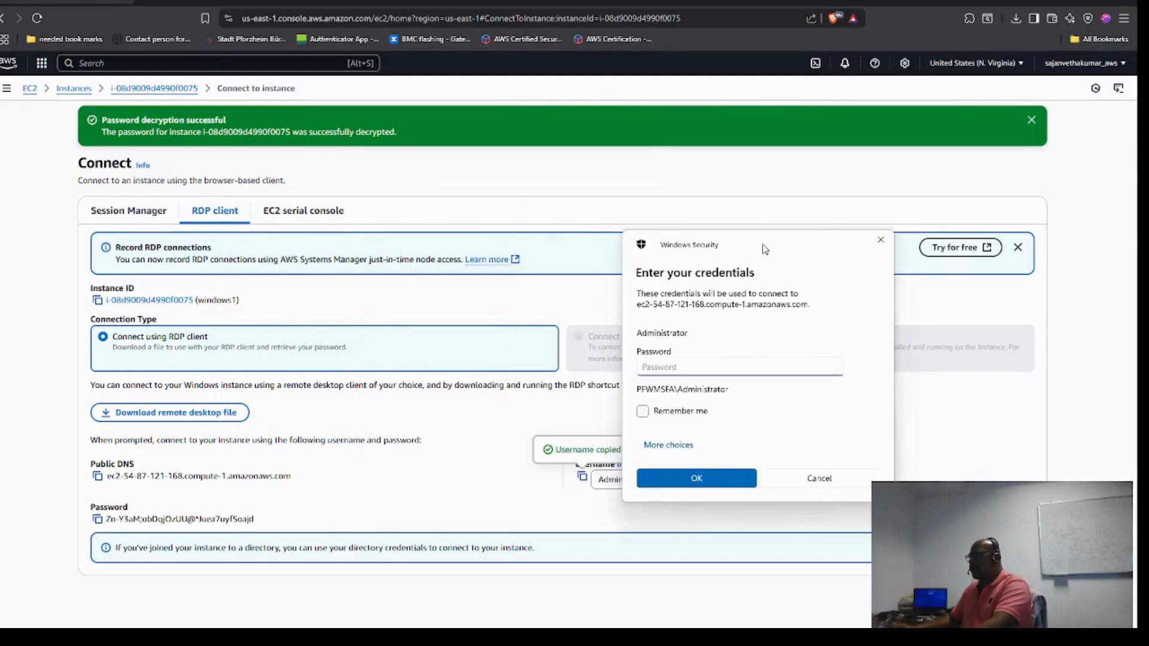
Copy windows1's decrypted password into the password field of the credentials prompt and submit it.
click(97, 519)
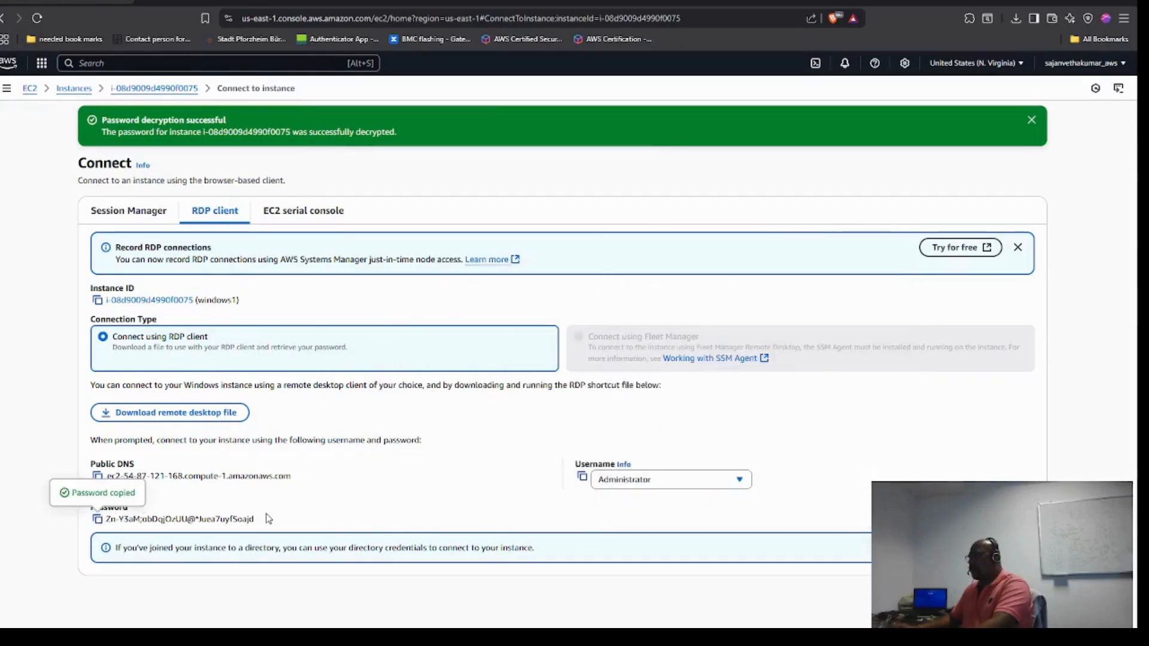
key(alt+Tab)
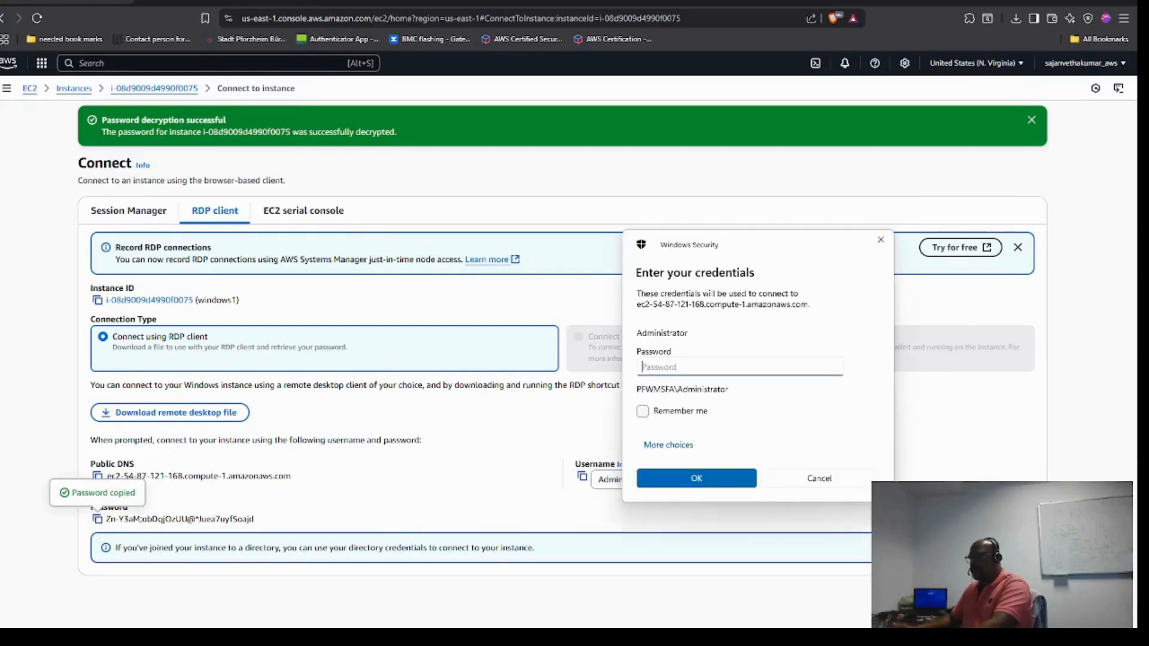
key(ctrl+v)
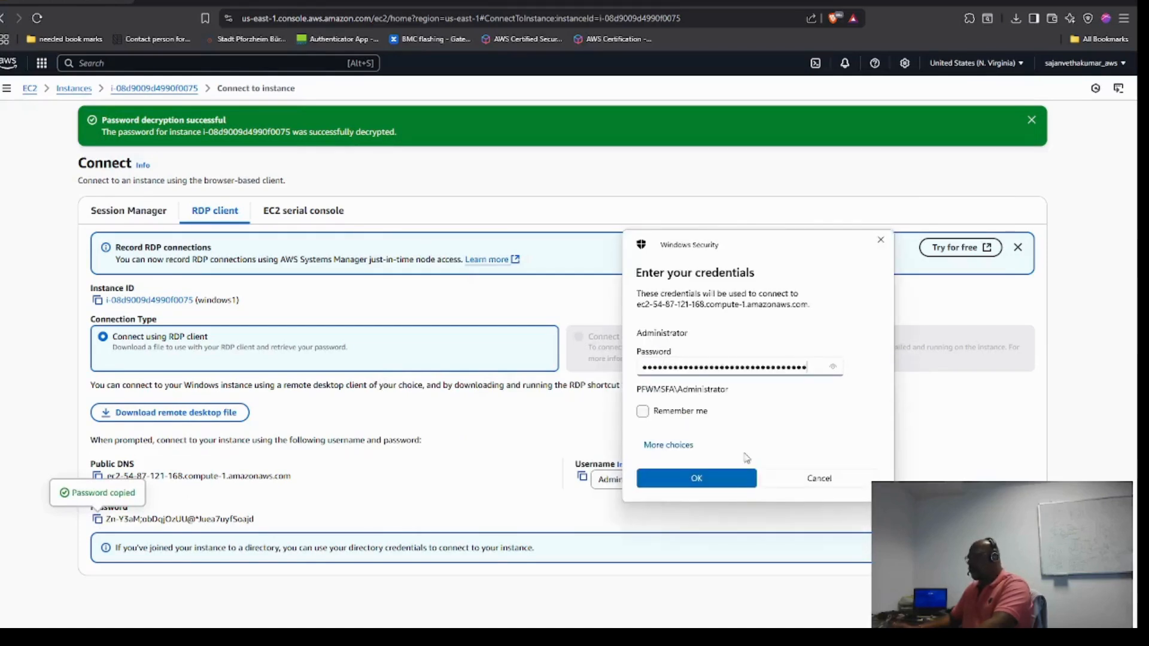
click(715, 483)
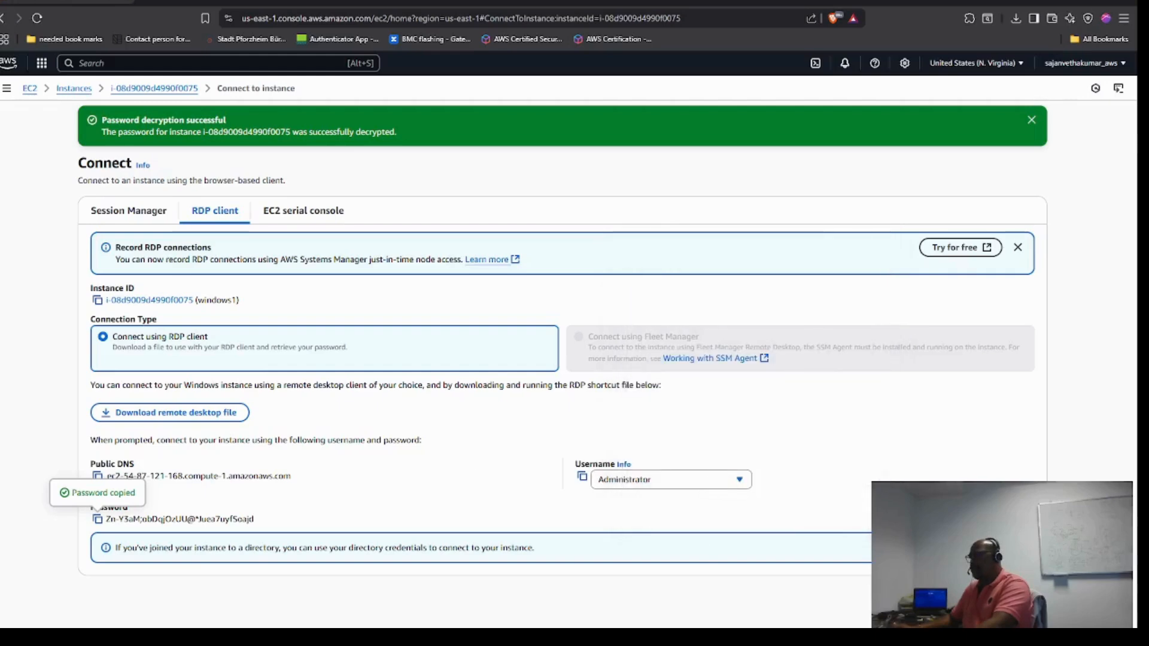
Accept the certificate warning to connect to windows1, then put the remote session window aside.
drag(0, 201, 403, 194)
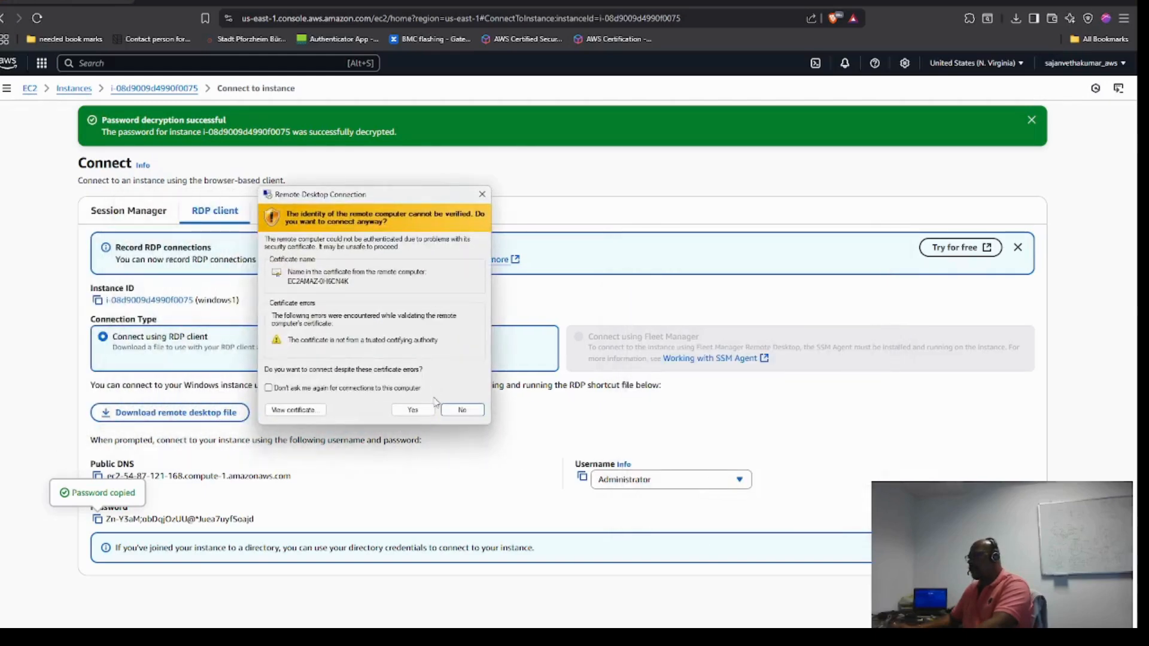
click(418, 413)
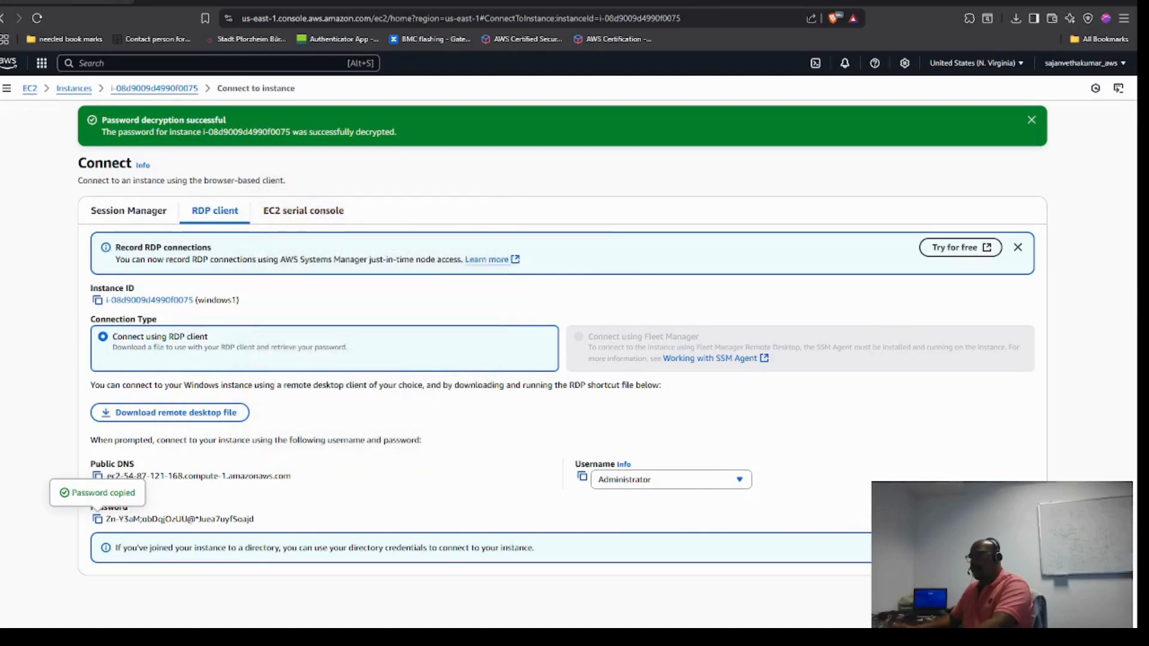
drag(0, 51, 736, 77)
click(847, 71)
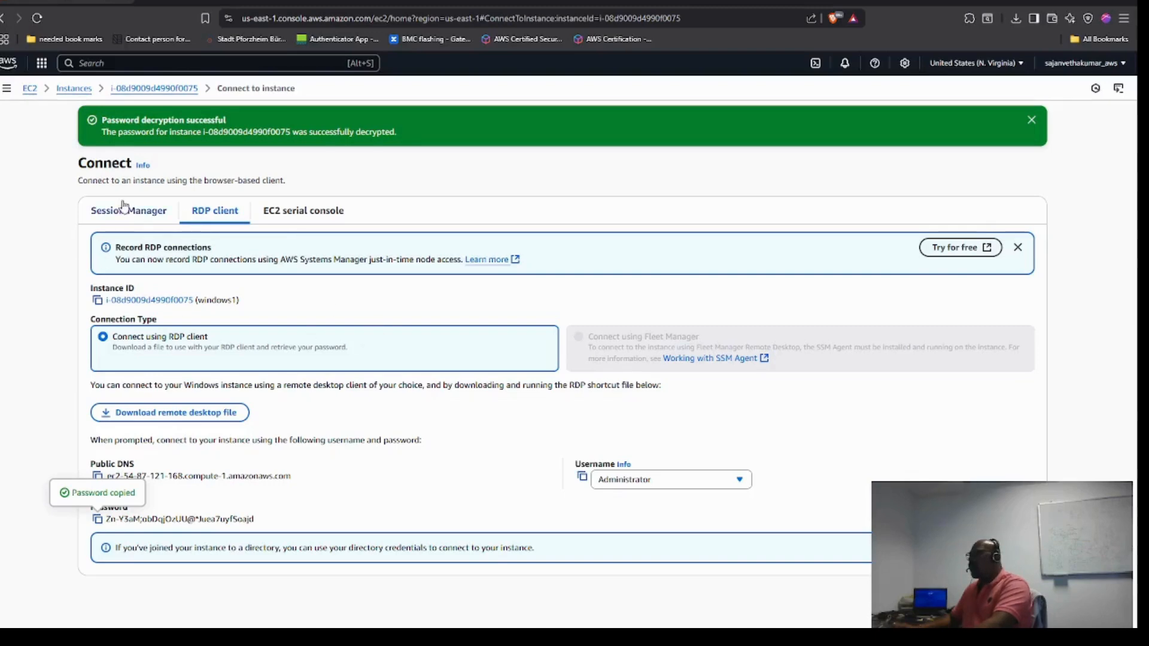
Return to the instances list, select only windows2, and open its RDP client connection options.
click(64, 90)
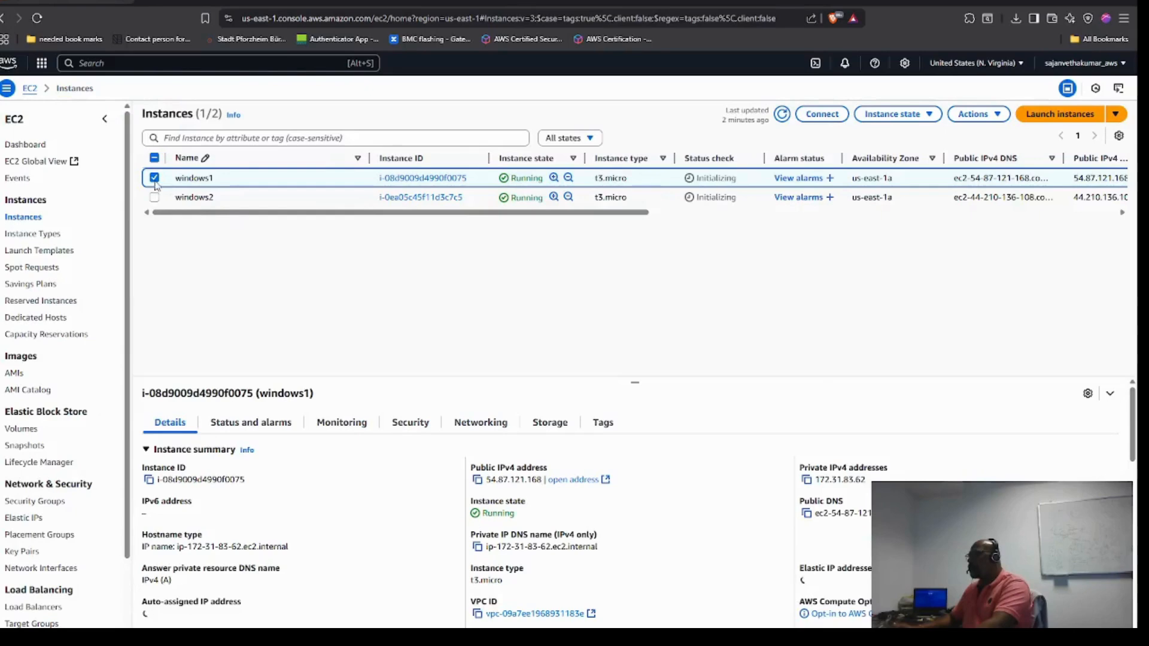
click(154, 179)
click(154, 198)
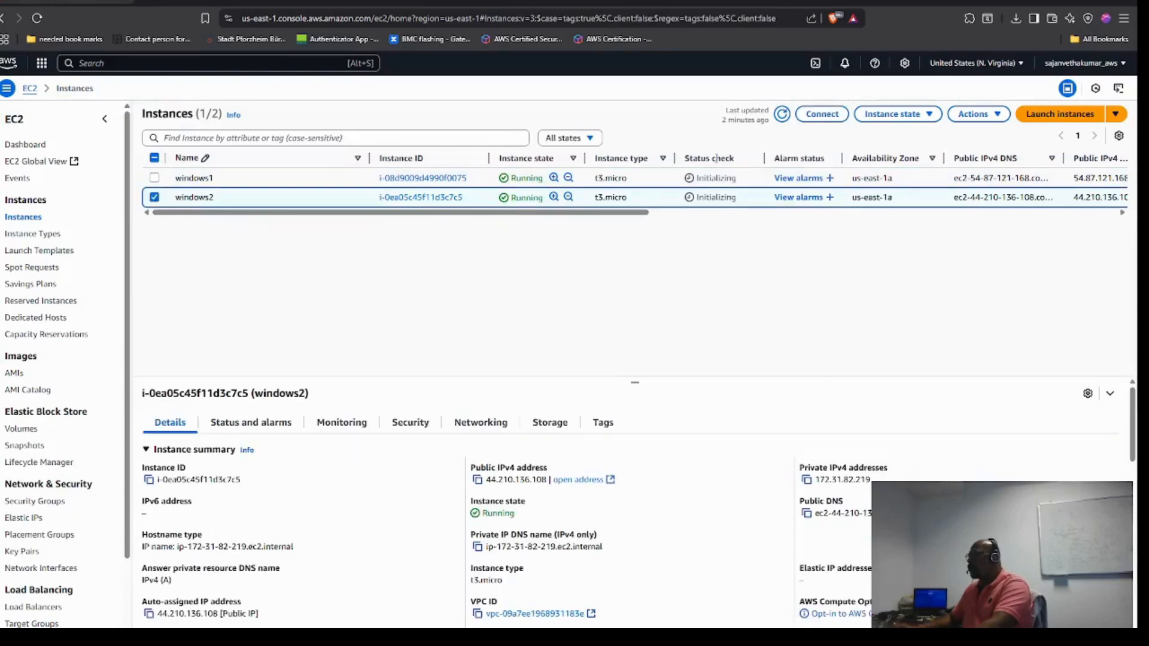
click(822, 114)
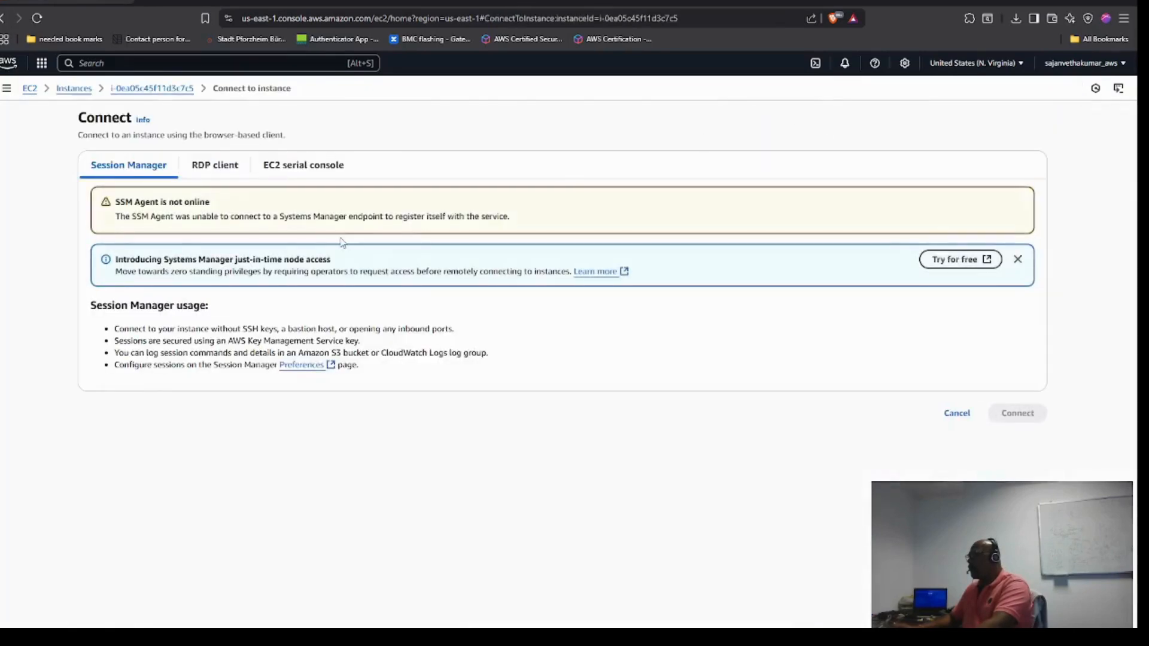
click(222, 169)
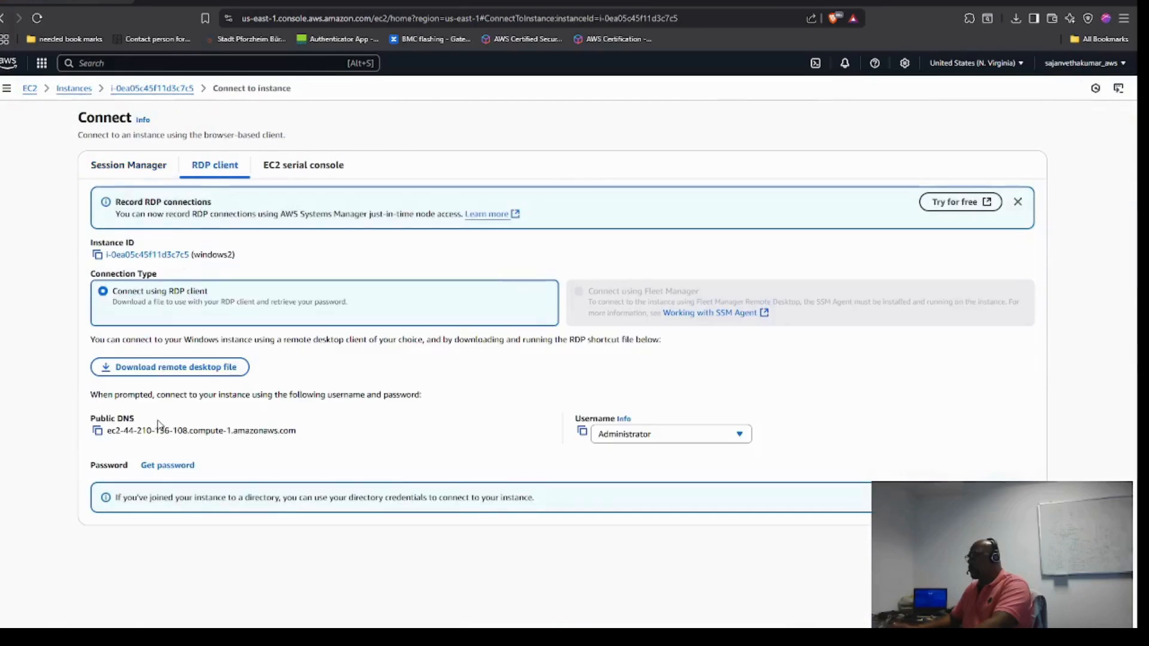
Decrypt the Windows password for windows2 using the private key file ec2_labexercisekey3.pem.
click(174, 466)
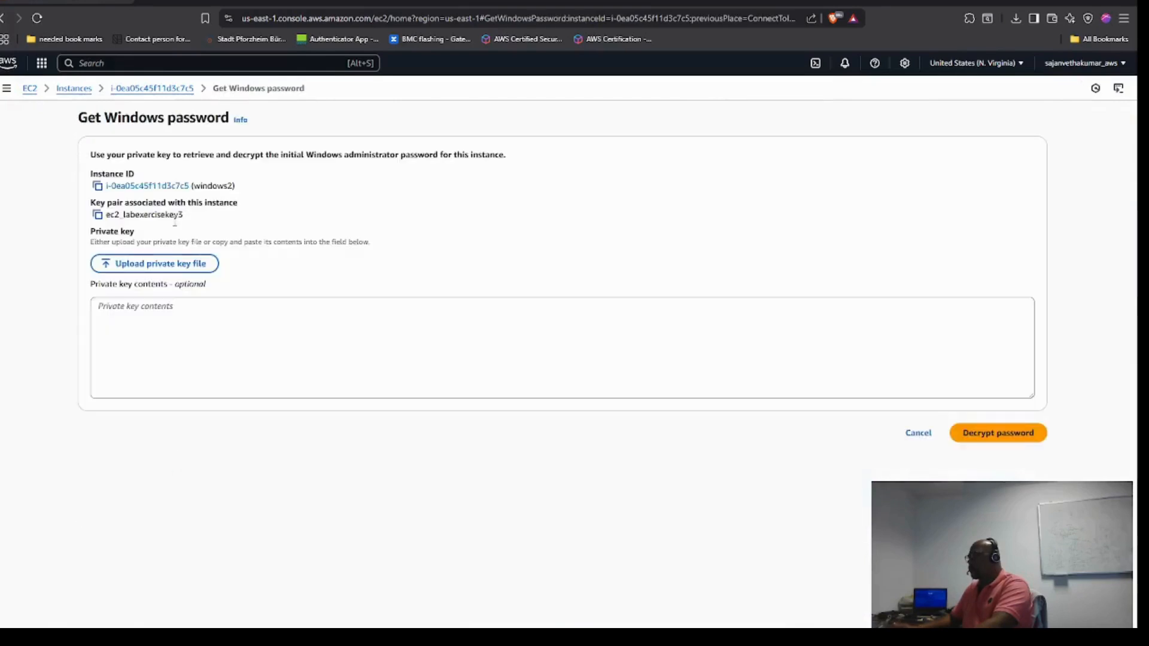
click(167, 267)
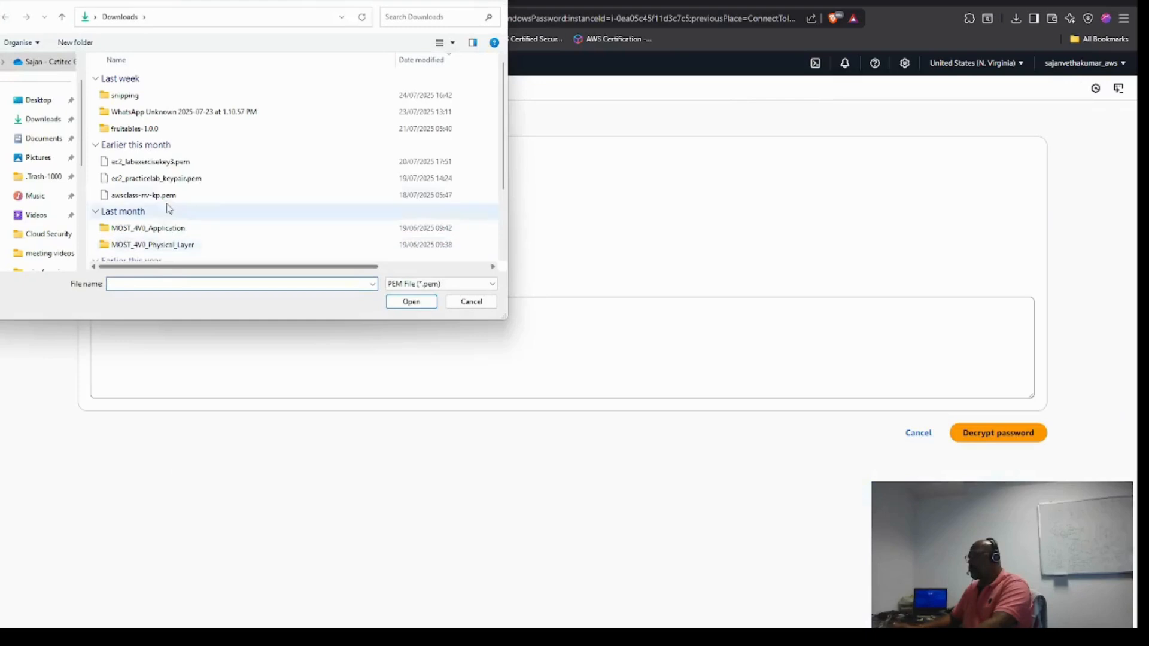
click(167, 162)
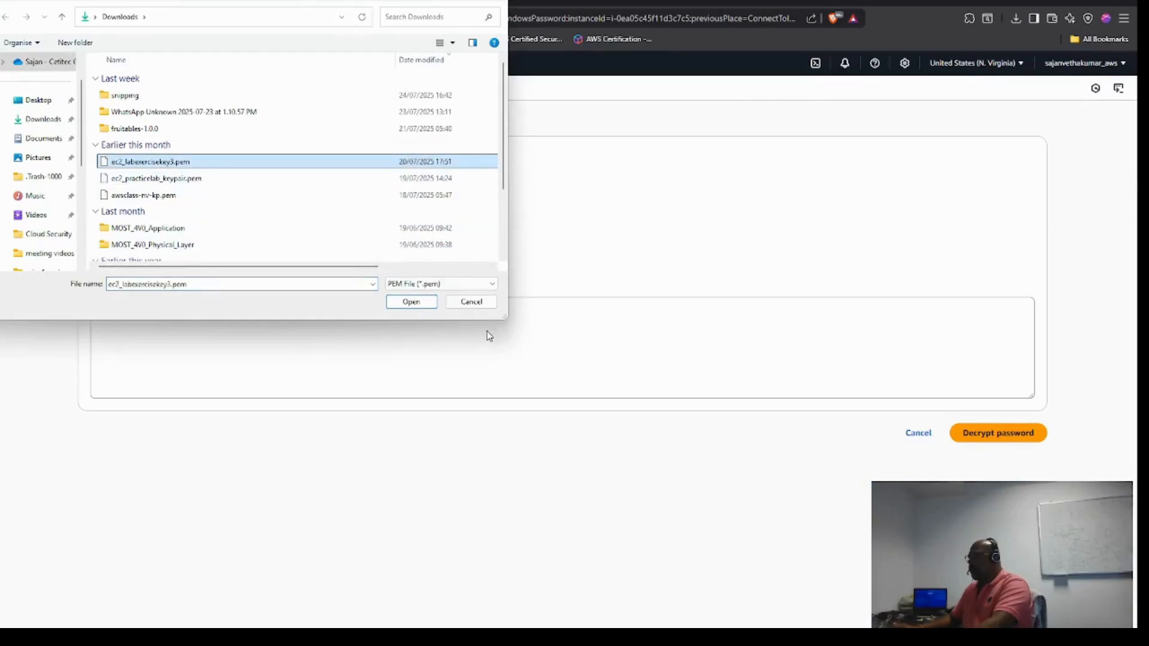
click(411, 301)
click(974, 461)
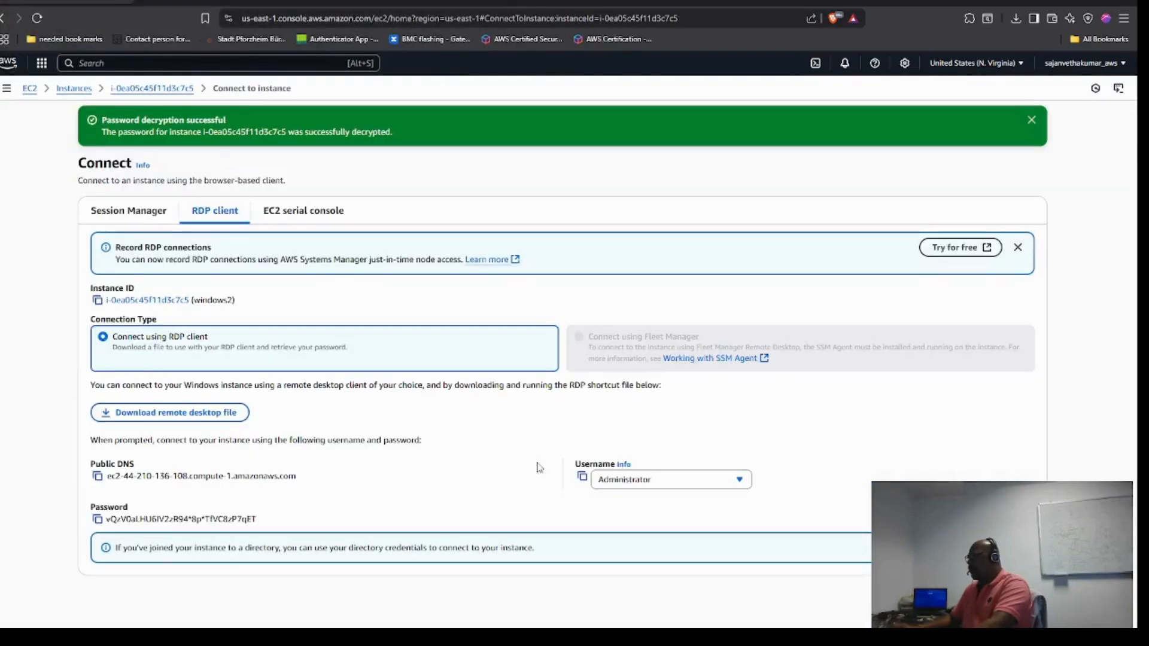
Copy windows2's public DNS and the Administrator username into Remote Desktop Connection and start connecting.
click(97, 476)
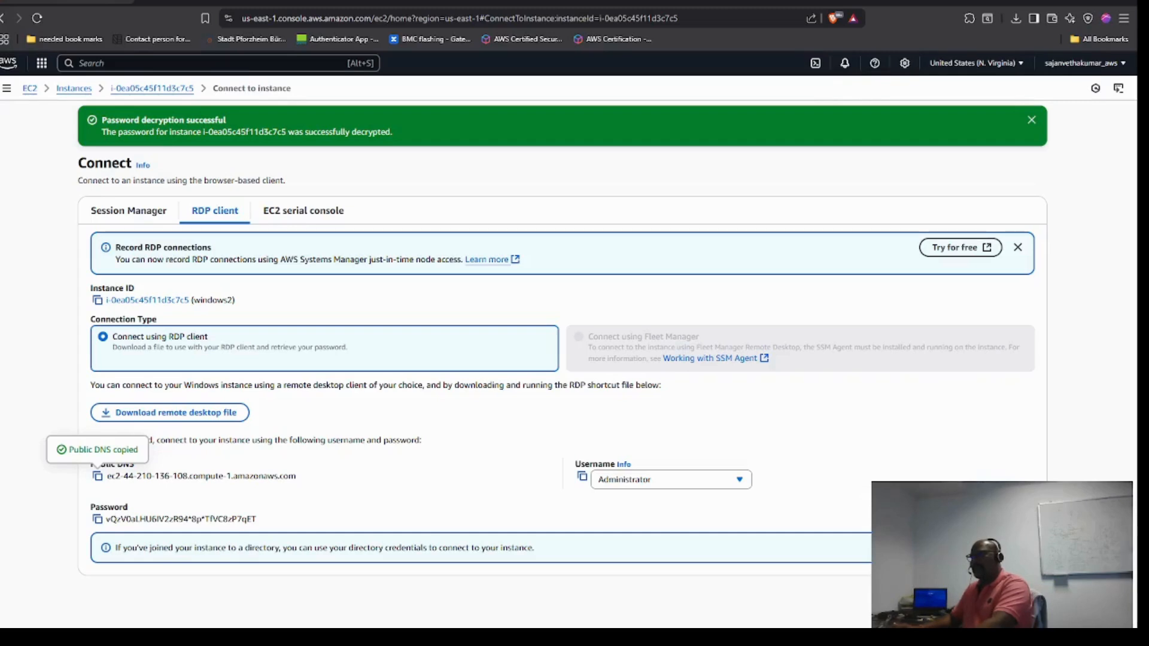
drag(1, 283, 979, 217)
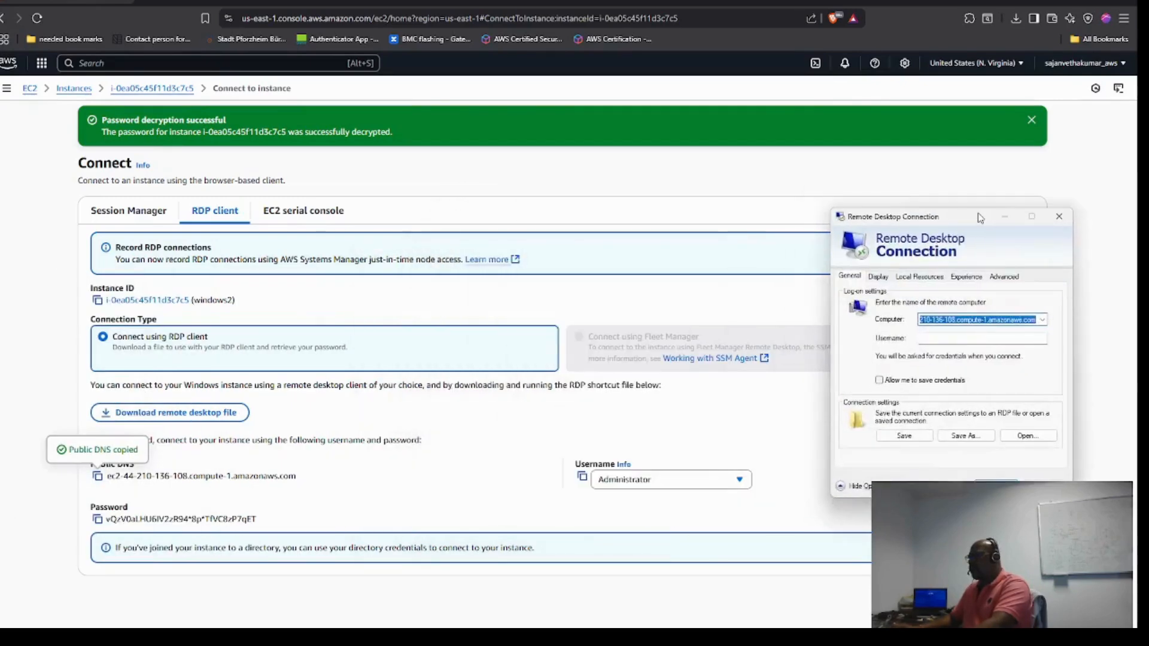
click(582, 477)
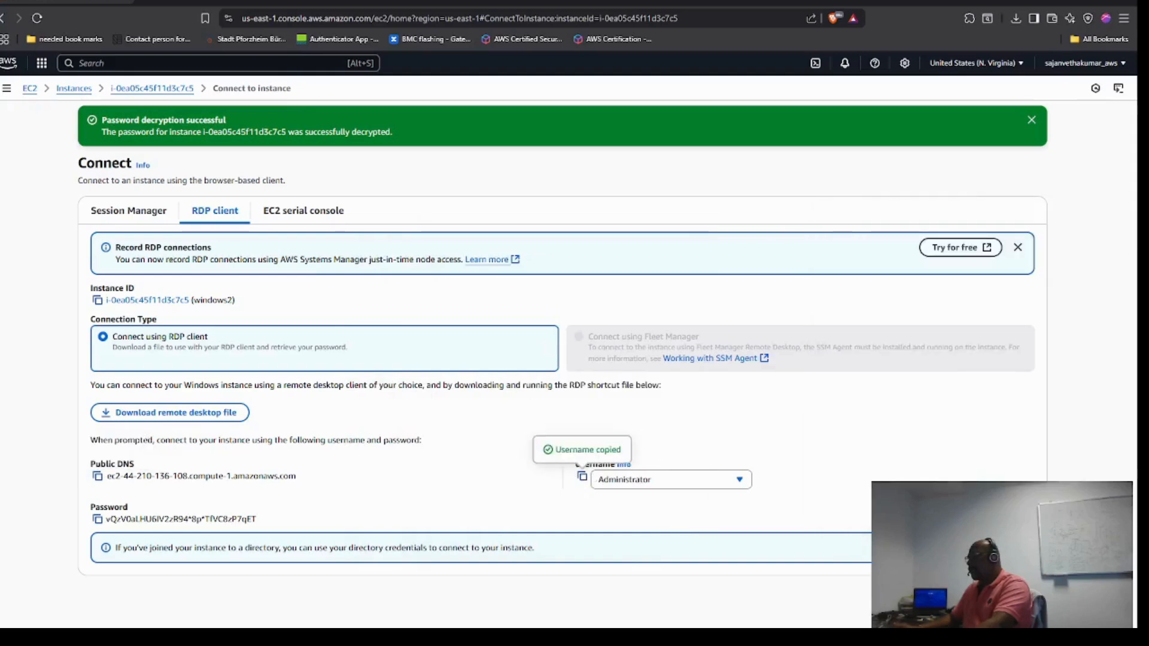
mouse_move(897, 637)
click(922, 602)
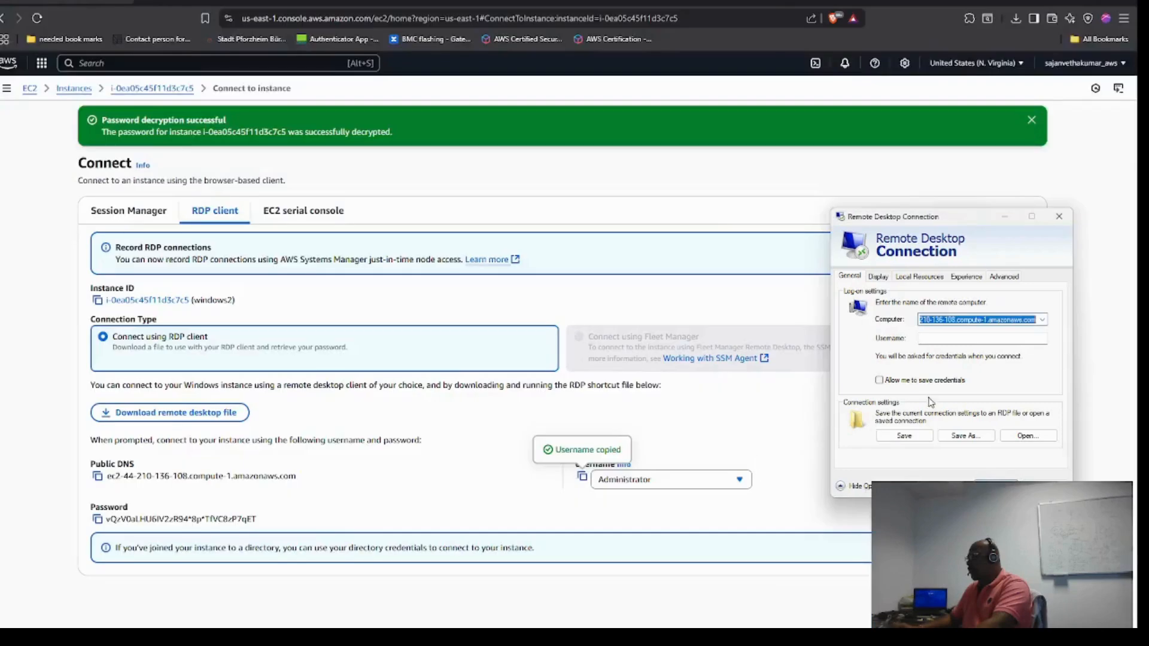
click(939, 343)
key(ctrl+v)
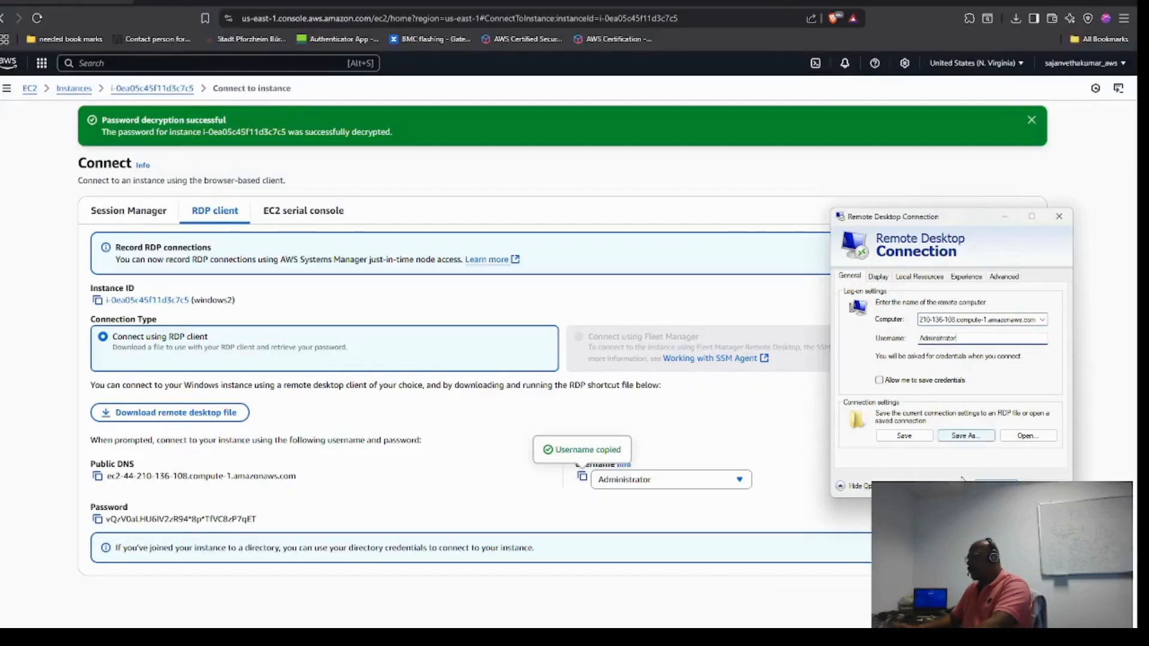
key(Return)
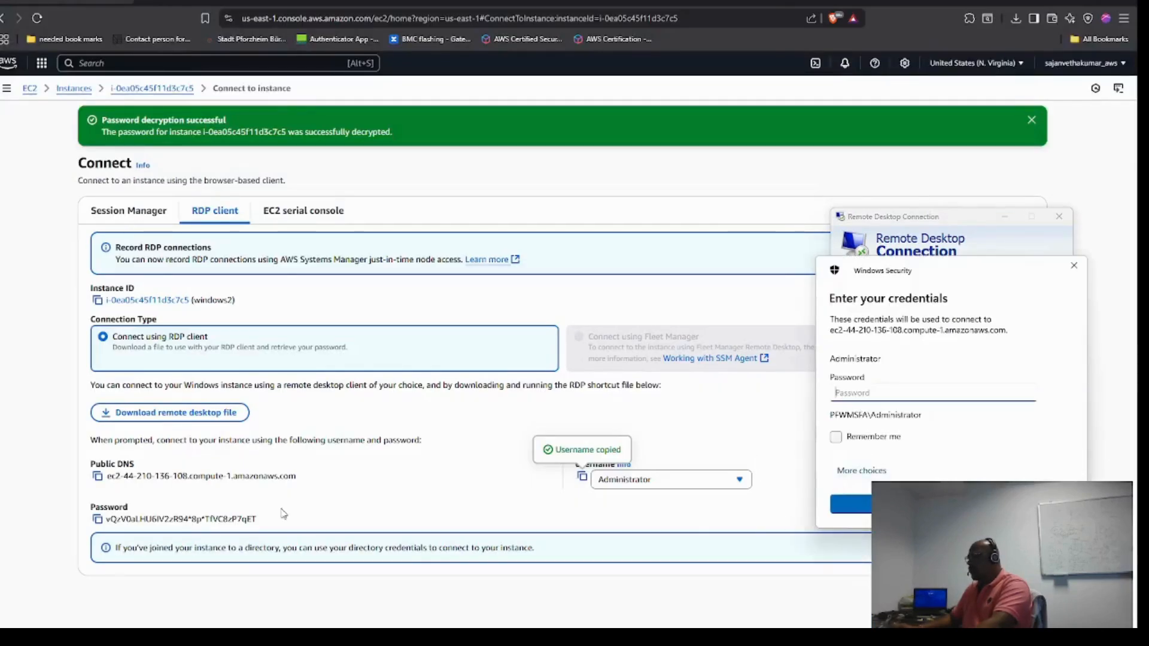
Enter the decrypted Administrator password for windows2, accept the certificate warning and maximize the remote session window.
click(97, 519)
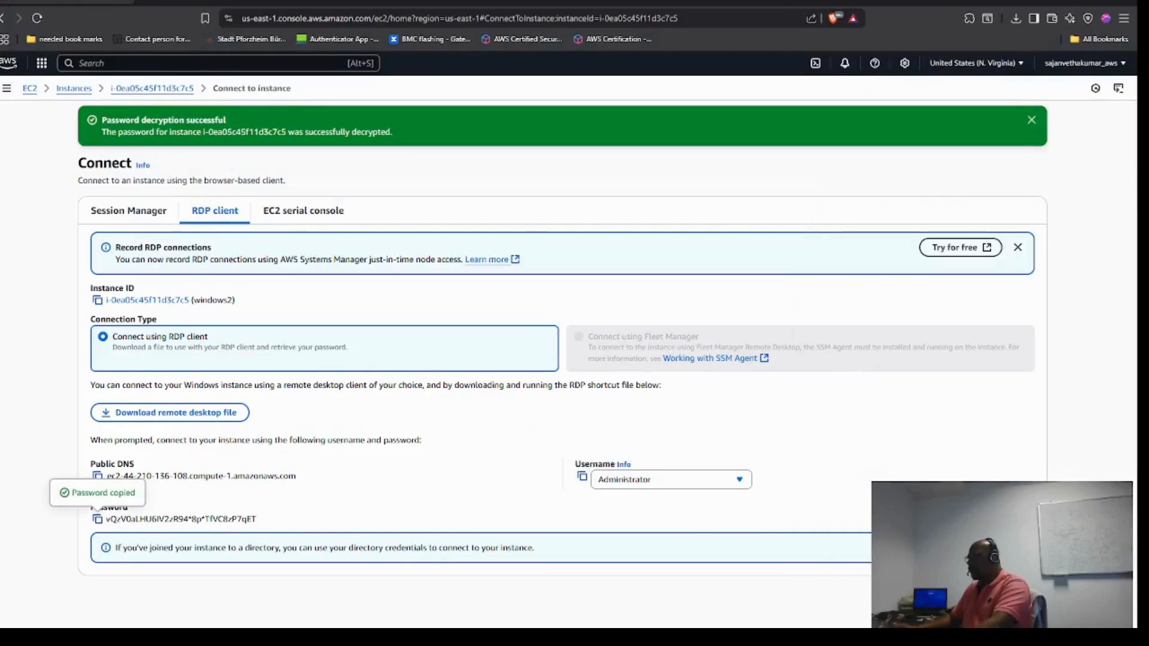
mouse_move(859, 626)
click(850, 601)
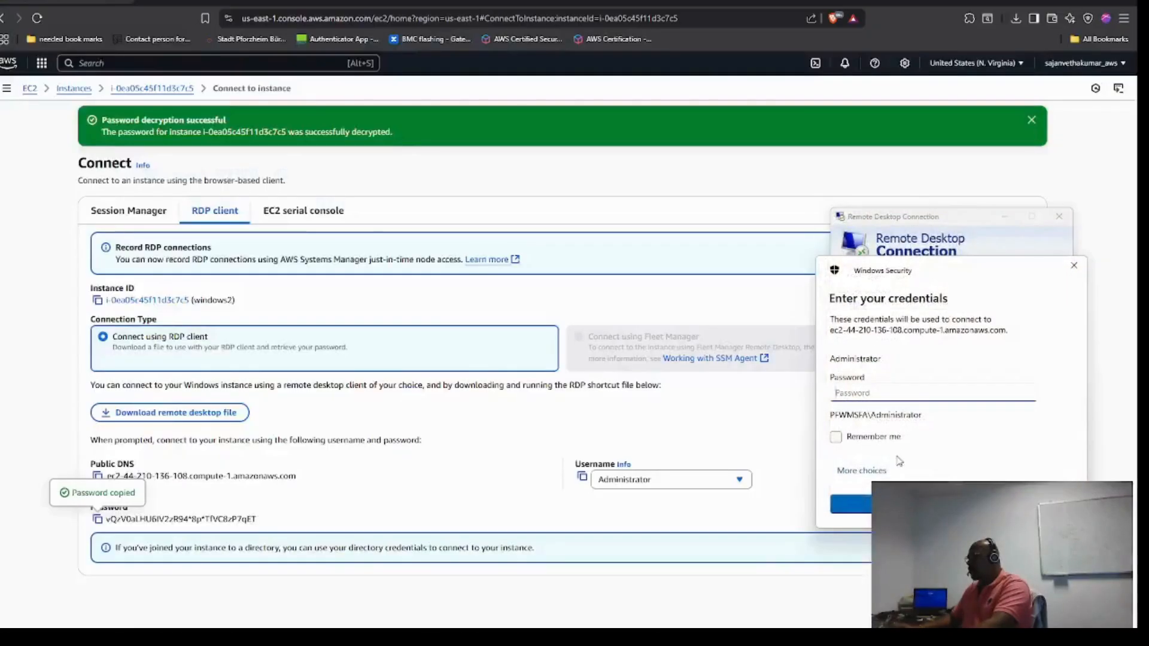
key(ctrl+v)
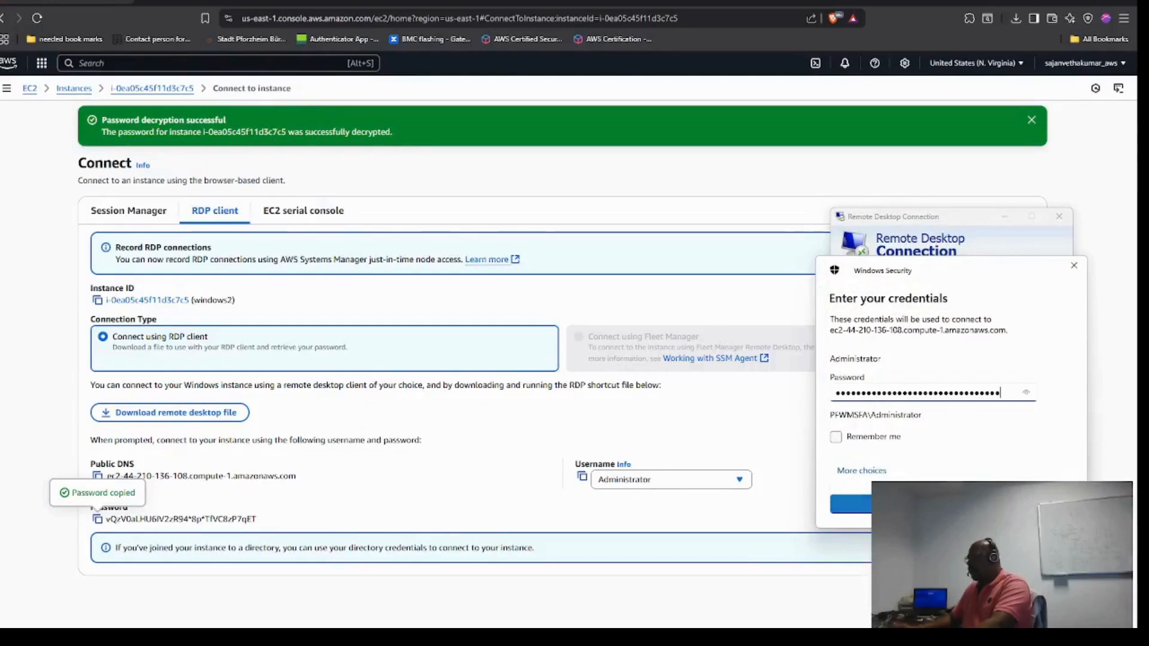
key(Return)
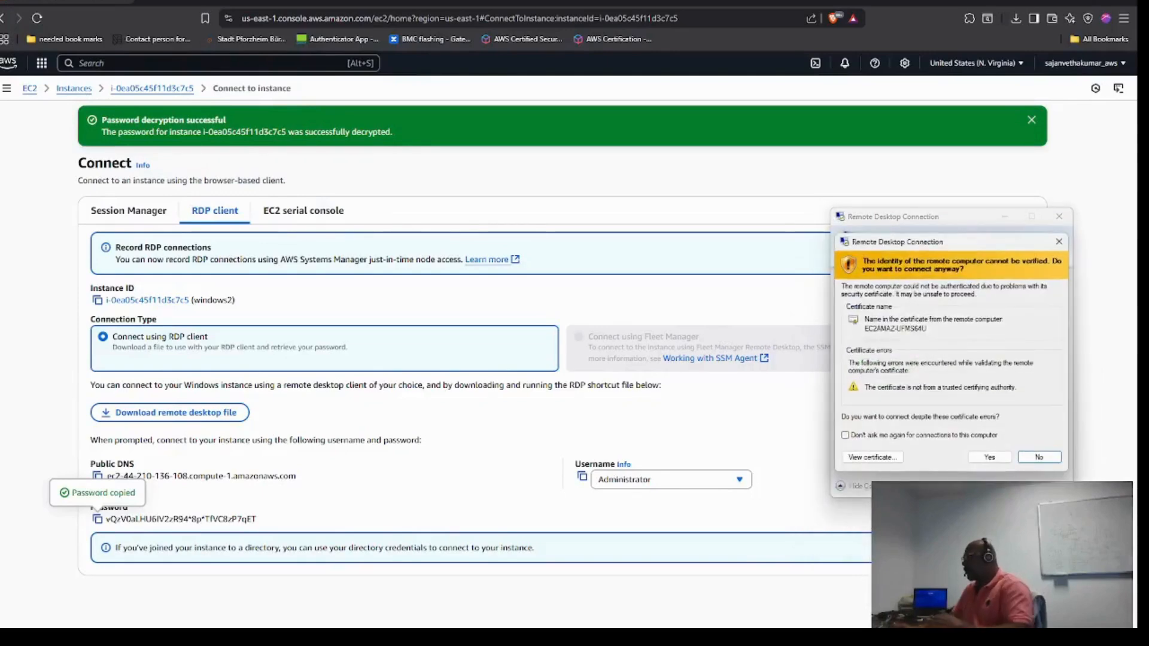
click(989, 457)
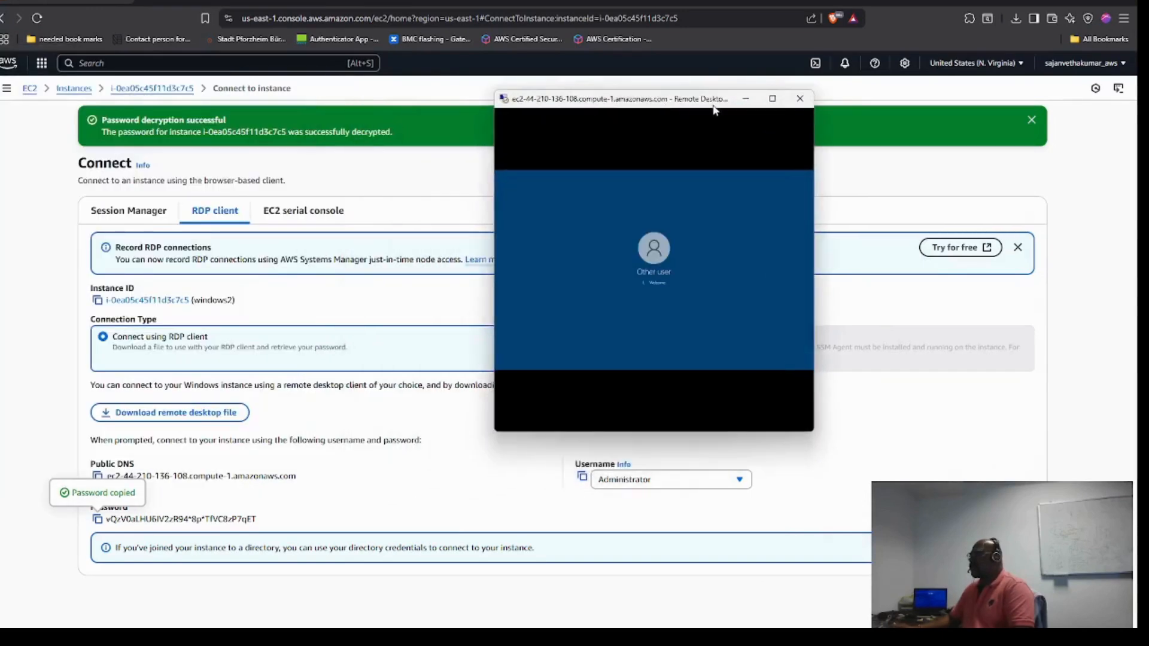
click(778, 96)
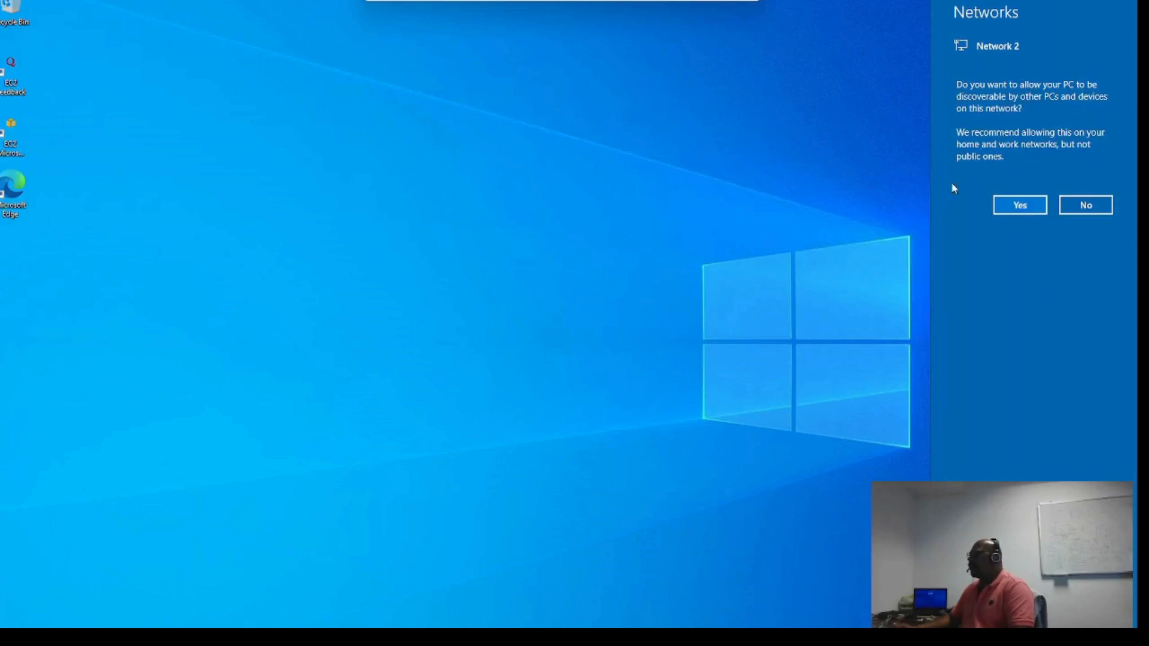
Decline network discovery in the remote session and open Disk Management (diskmgmt.msc) on windows1.
click(1104, 206)
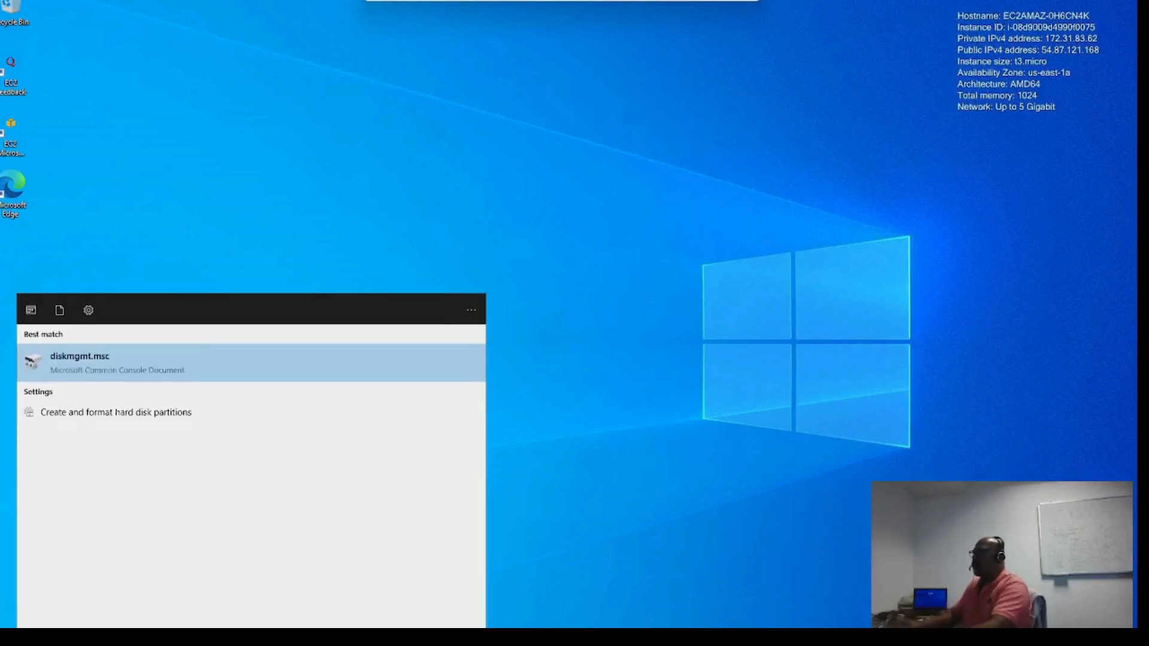
click(143, 369)
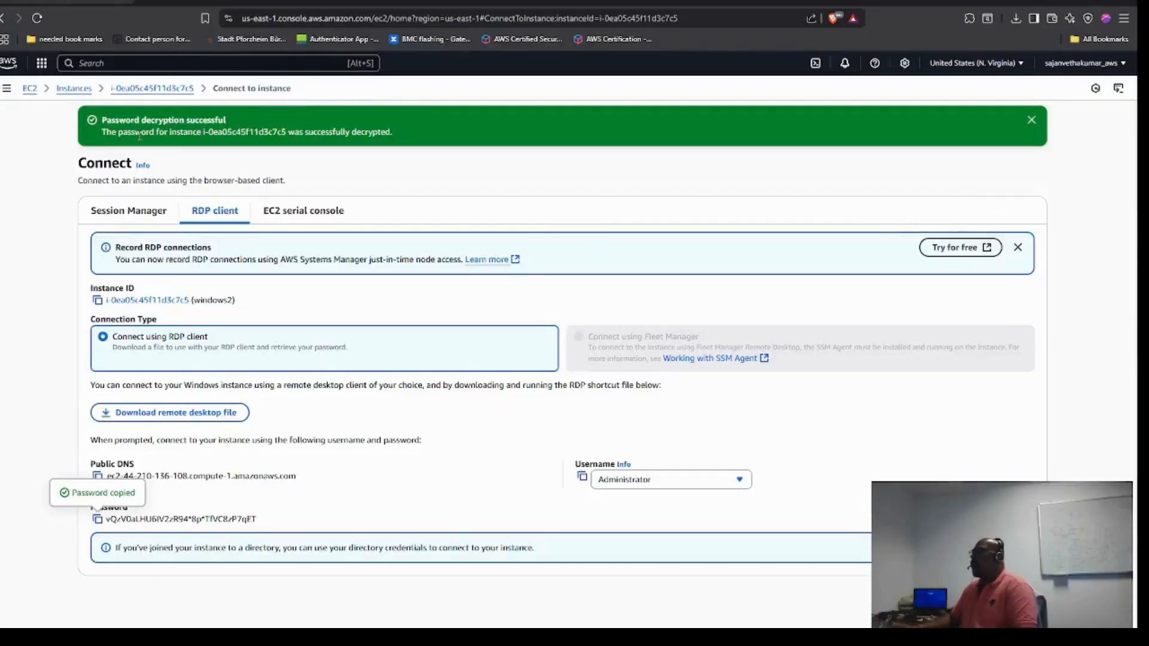
Return to the EC2 instances list in the browser, deselect windows2 and select windows1 to view its details.
click(73, 89)
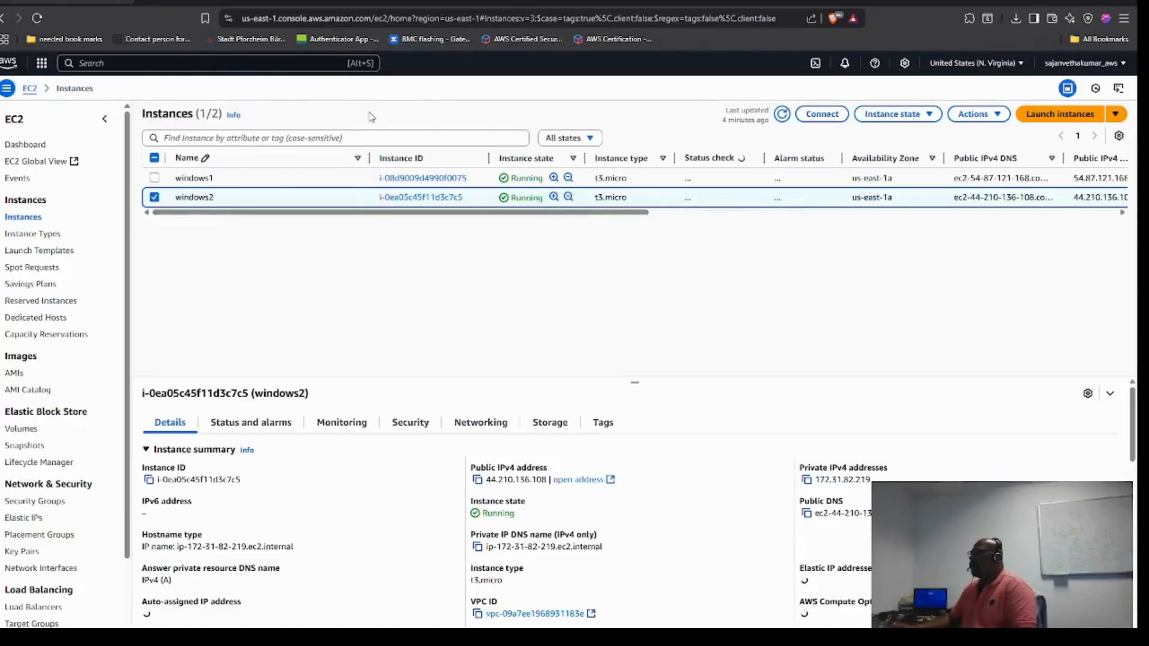
click(154, 196)
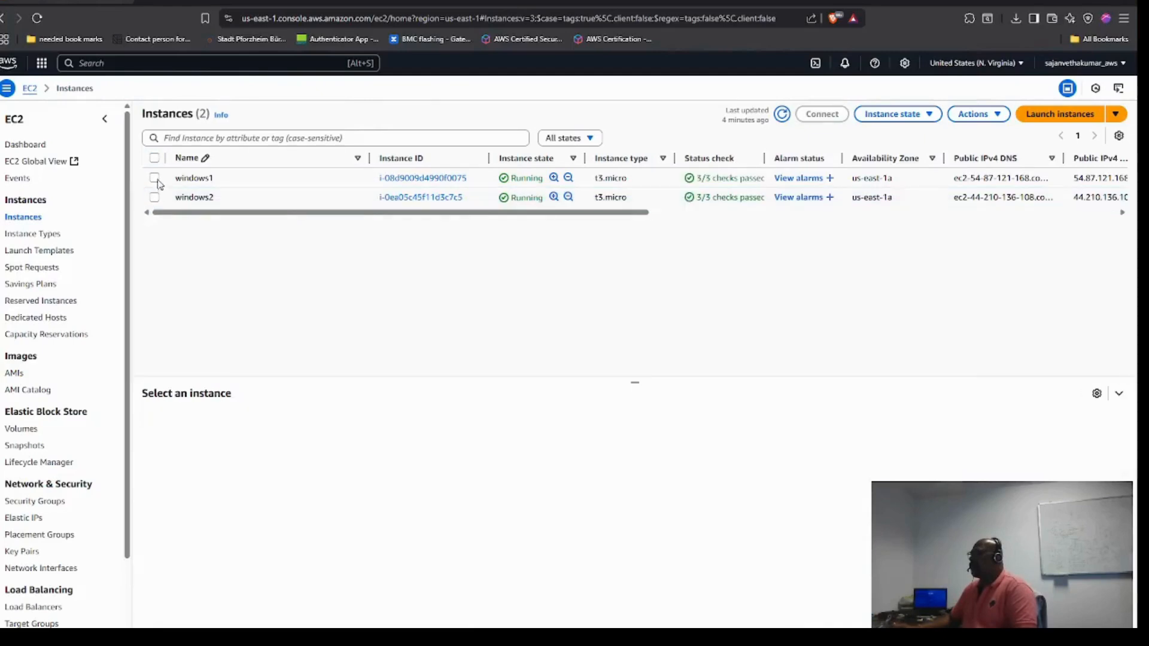
click(154, 178)
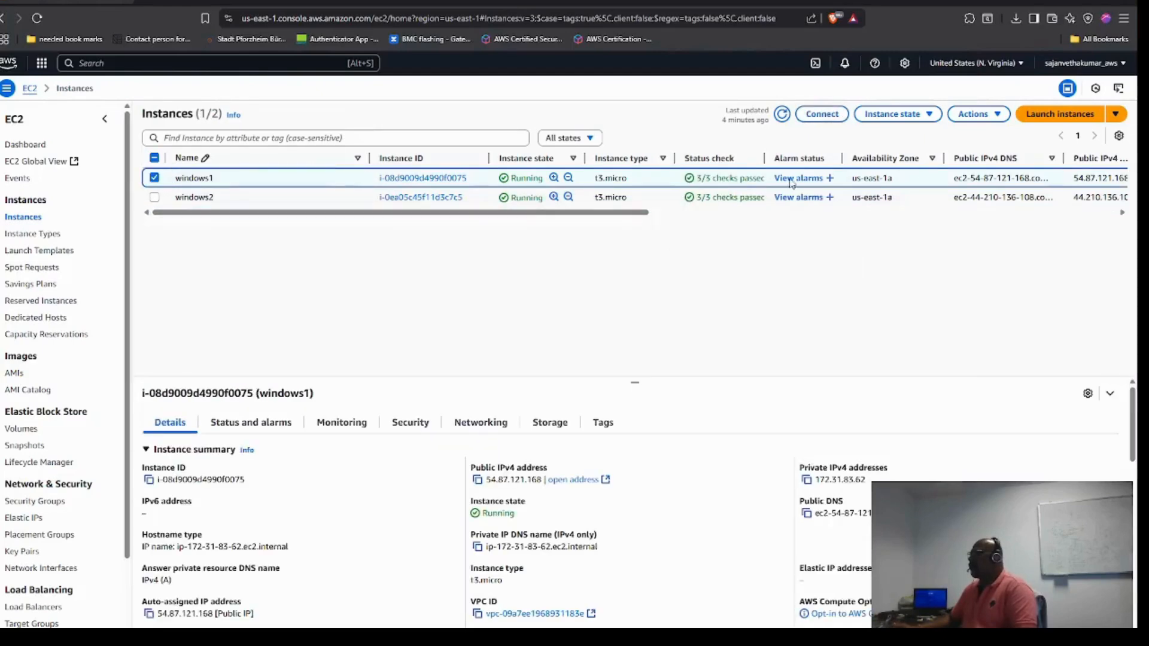
Create a 100 GiB General Purpose SSD (gp3) EBS volume in us-east-1a with 3000 IOPS and 125 MiB/s throughput.
click(27, 431)
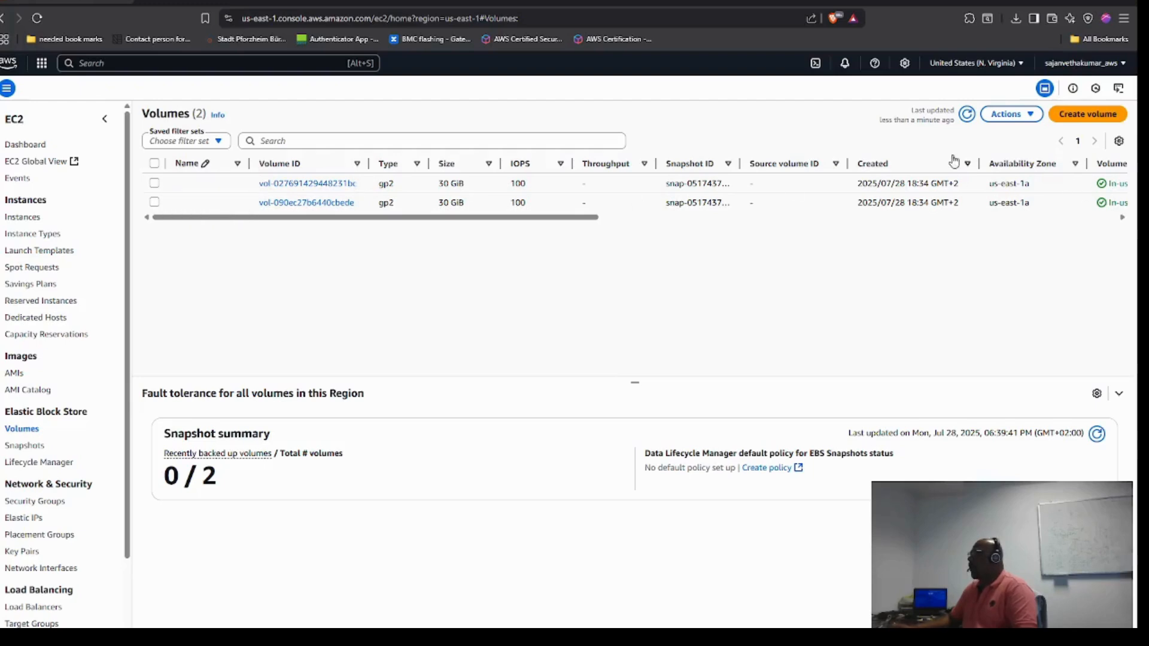
click(1029, 117)
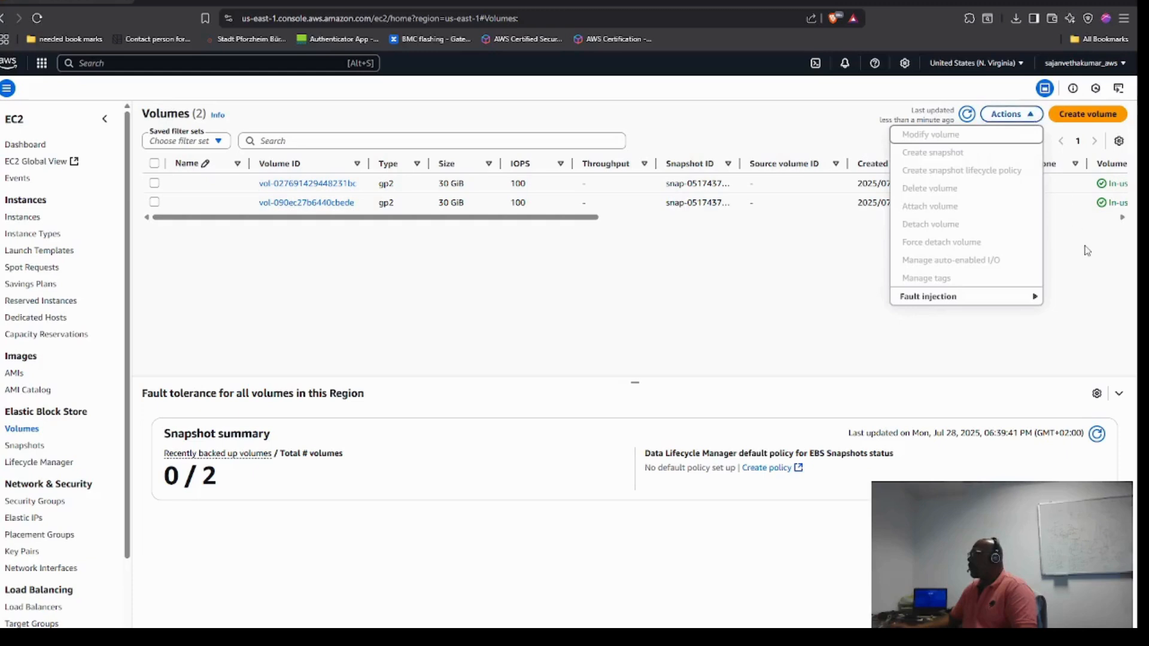
click(1089, 118)
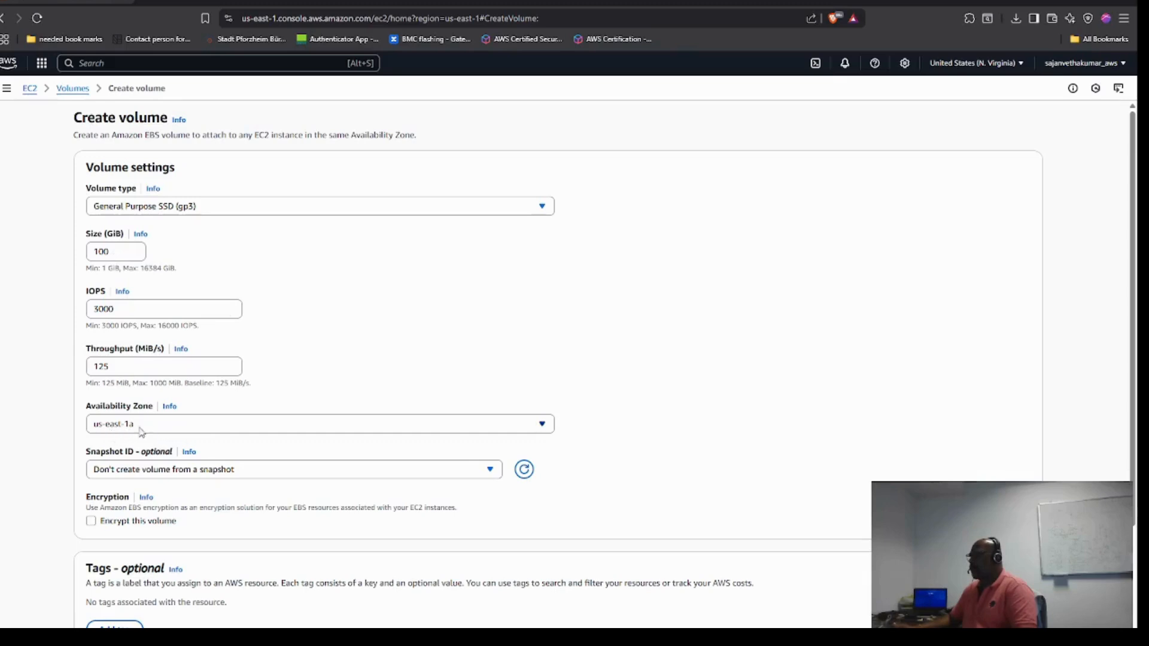
scroll(412, 459, down, 3)
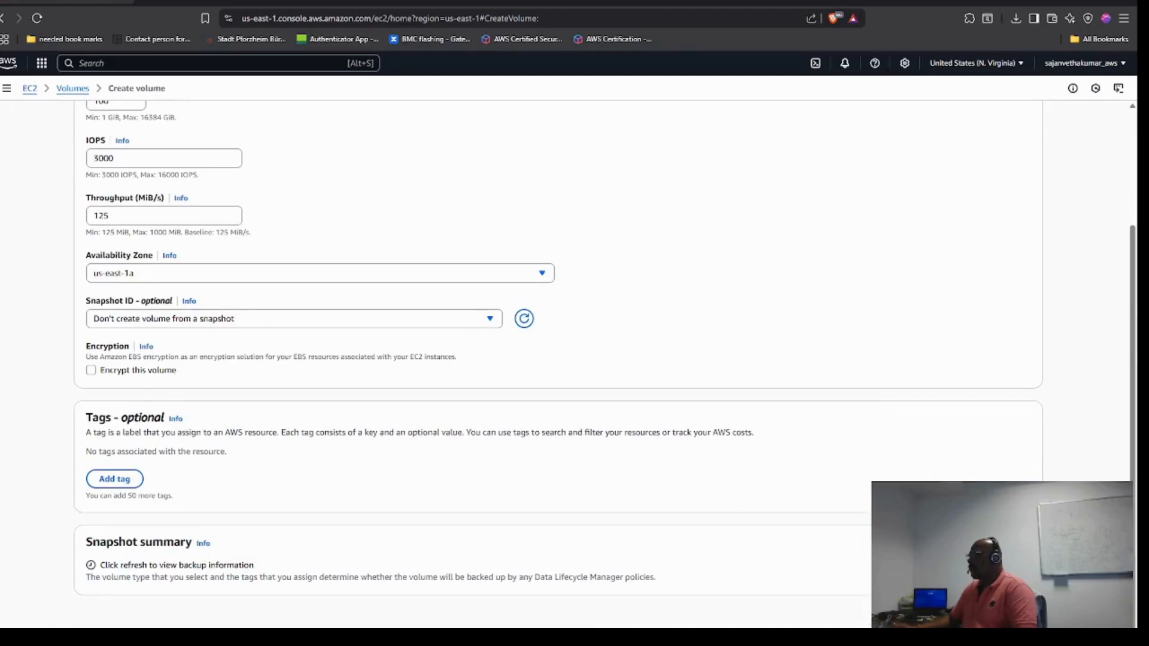
click(1003, 617)
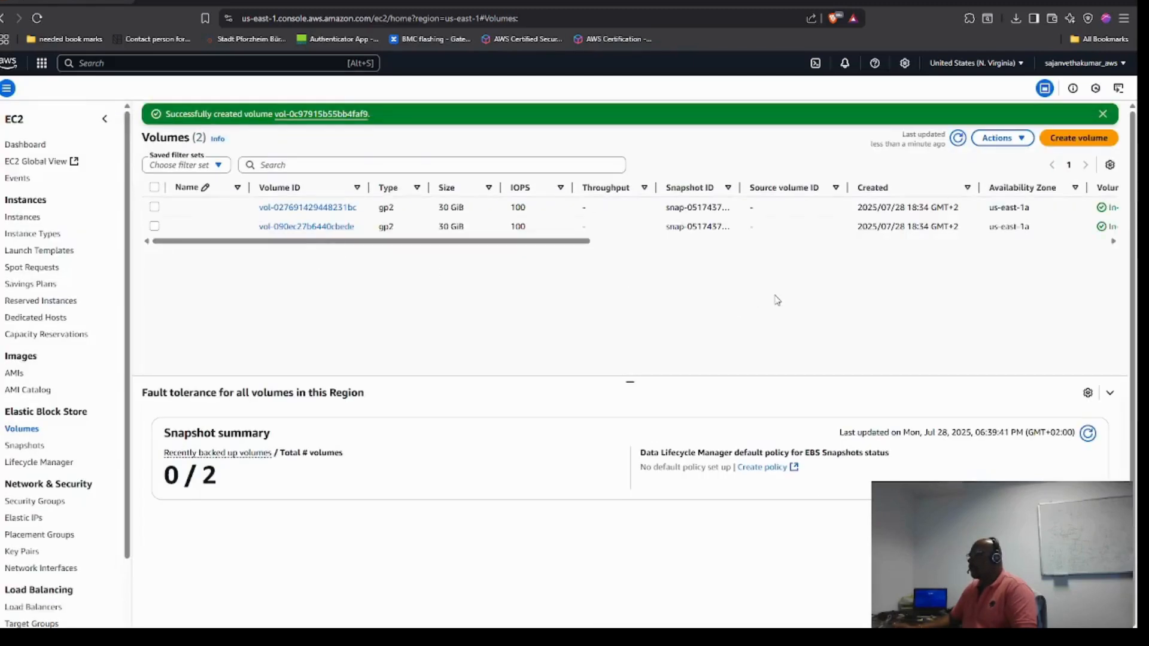
scroll(658, 231, down, 1)
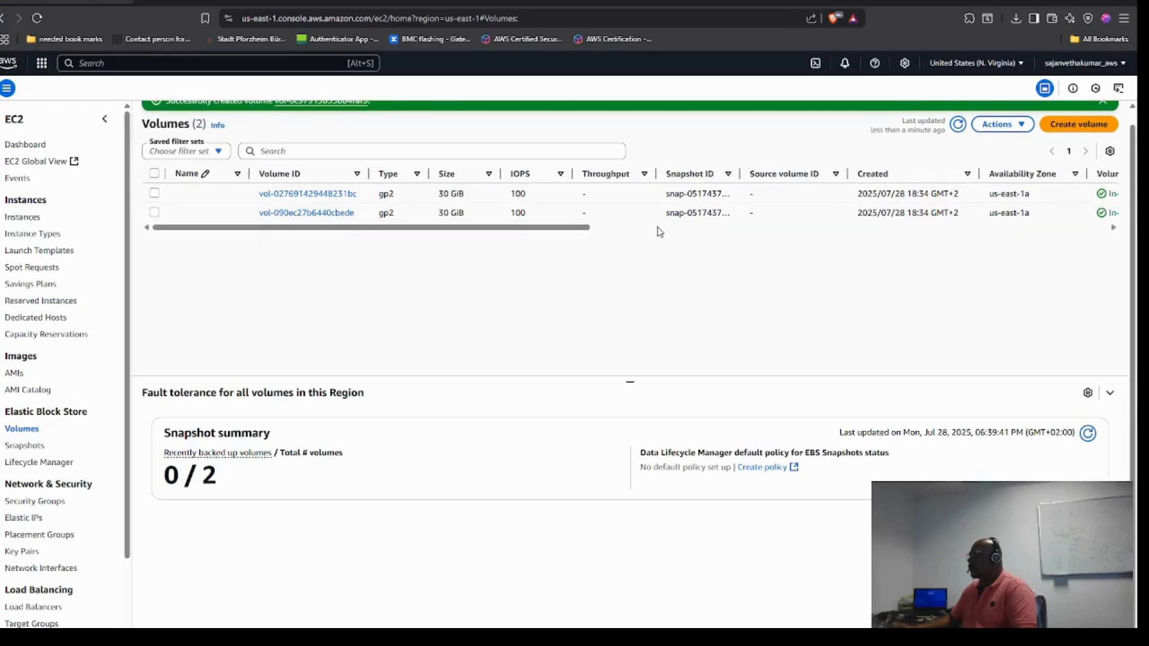
scroll(780, 230, up, 1)
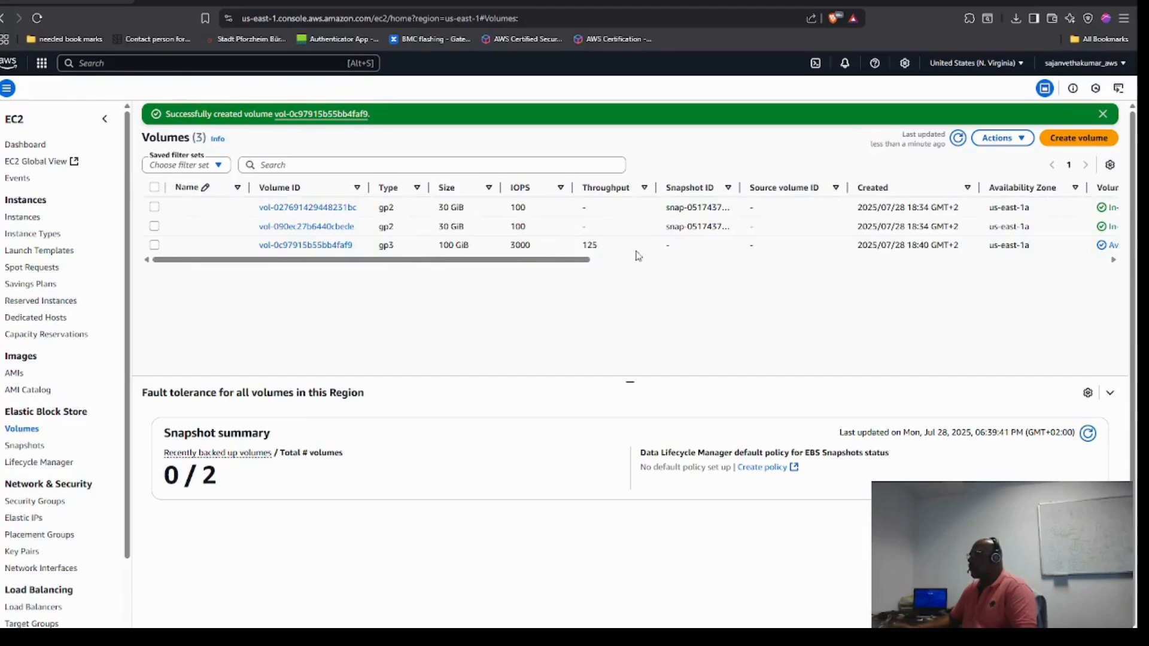
Name the new 100 GiB gp3 volume EBS_Volume.
click(157, 246)
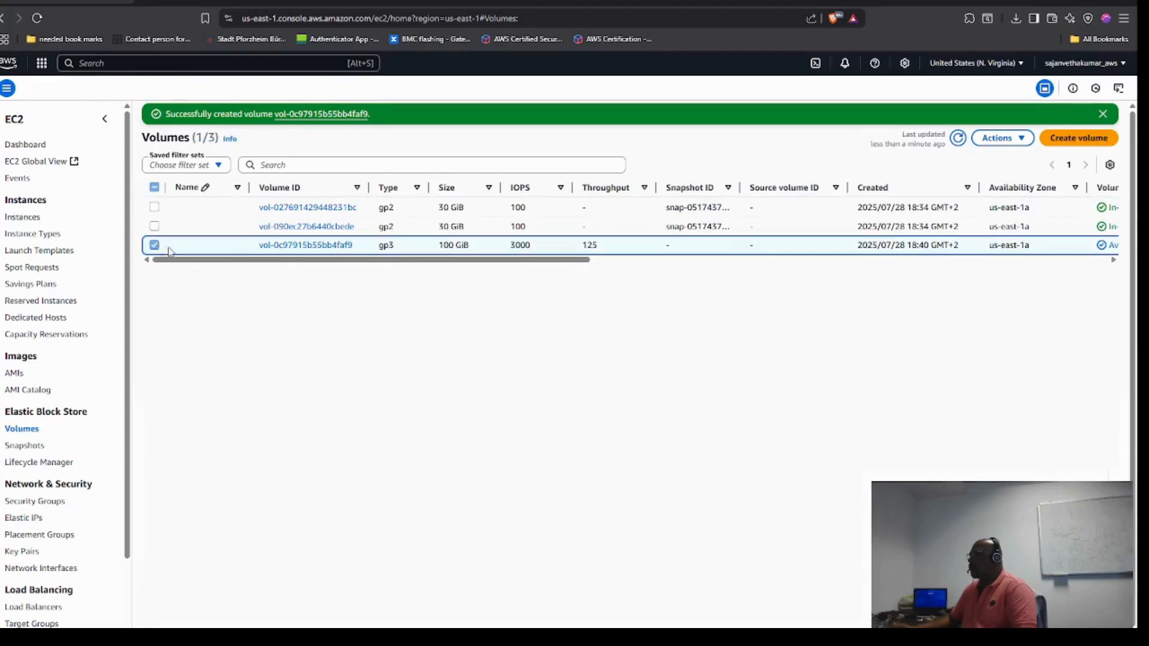
click(206, 246)
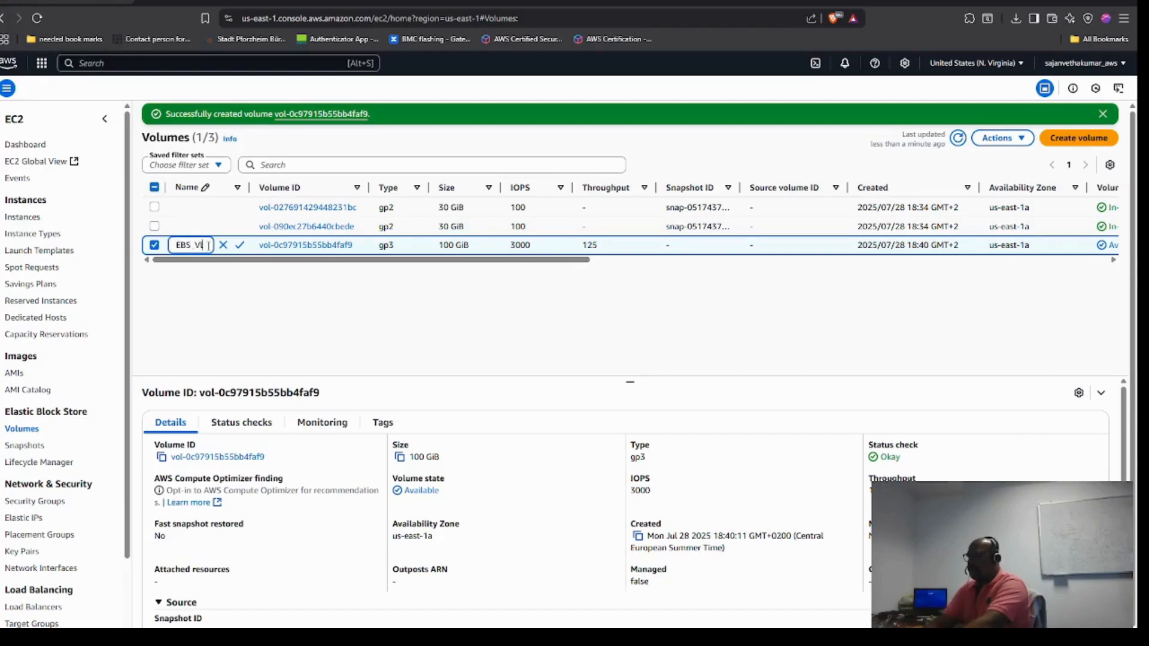
text(lume)
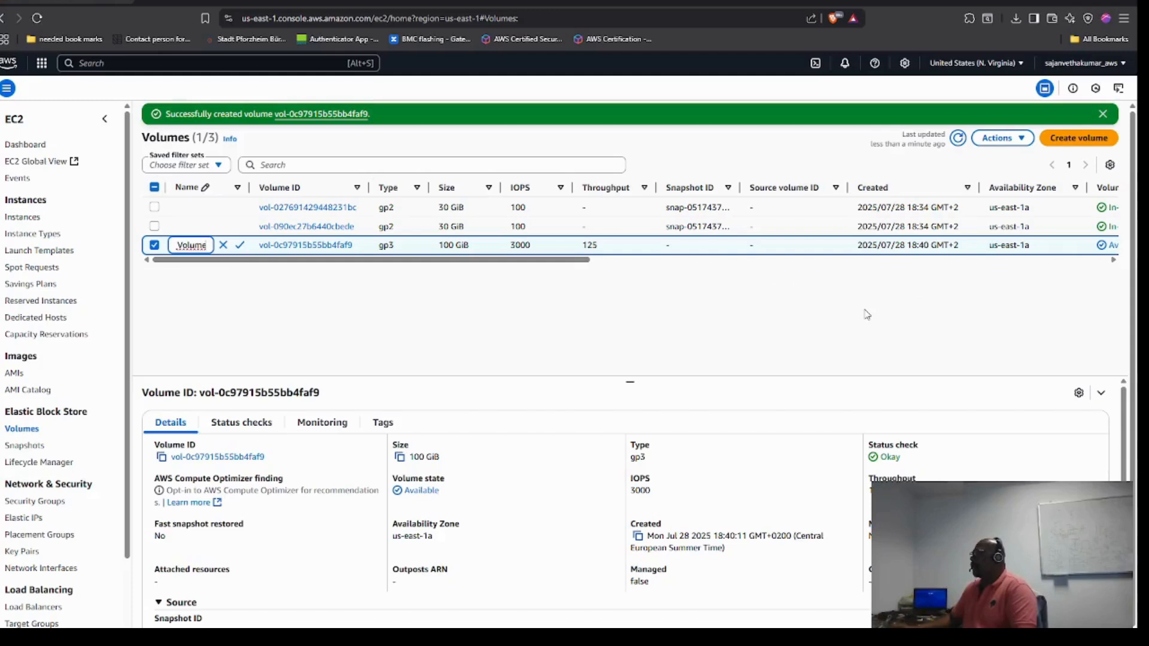
key(Return)
click(219, 242)
text(EB)
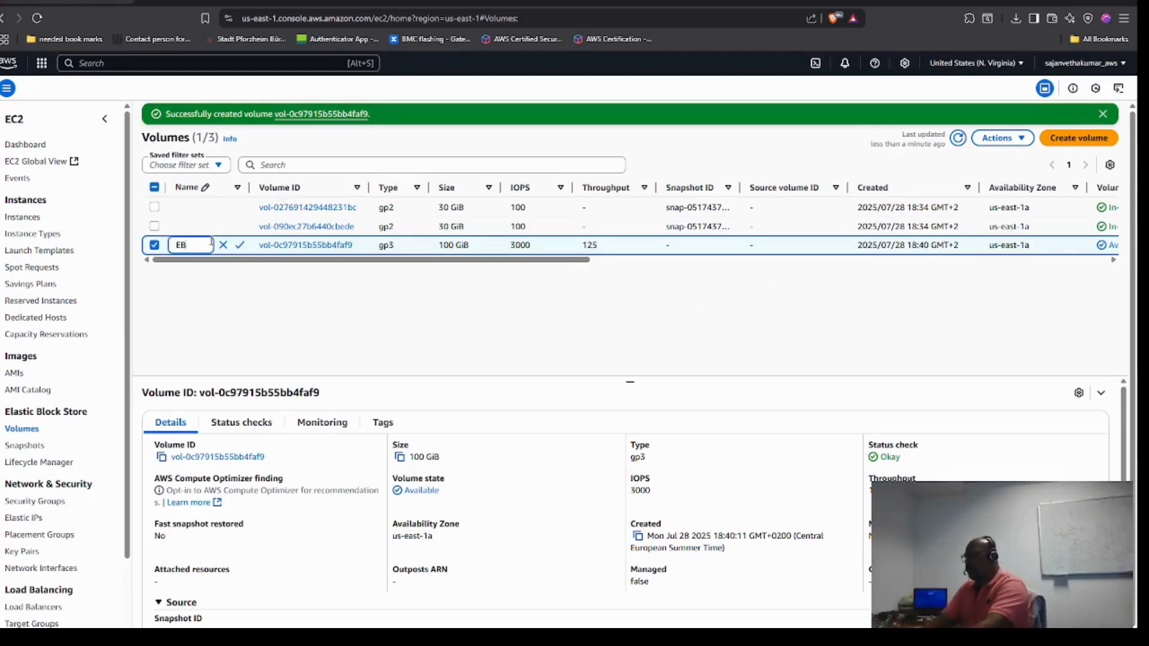
text(S Volume)
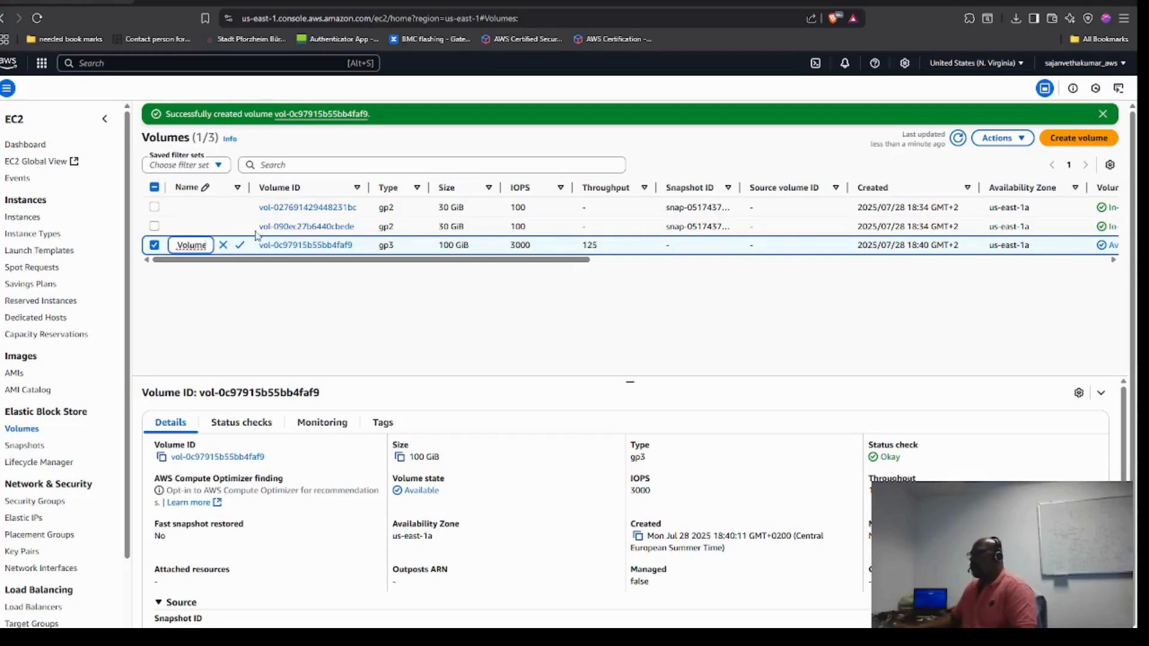
click(240, 245)
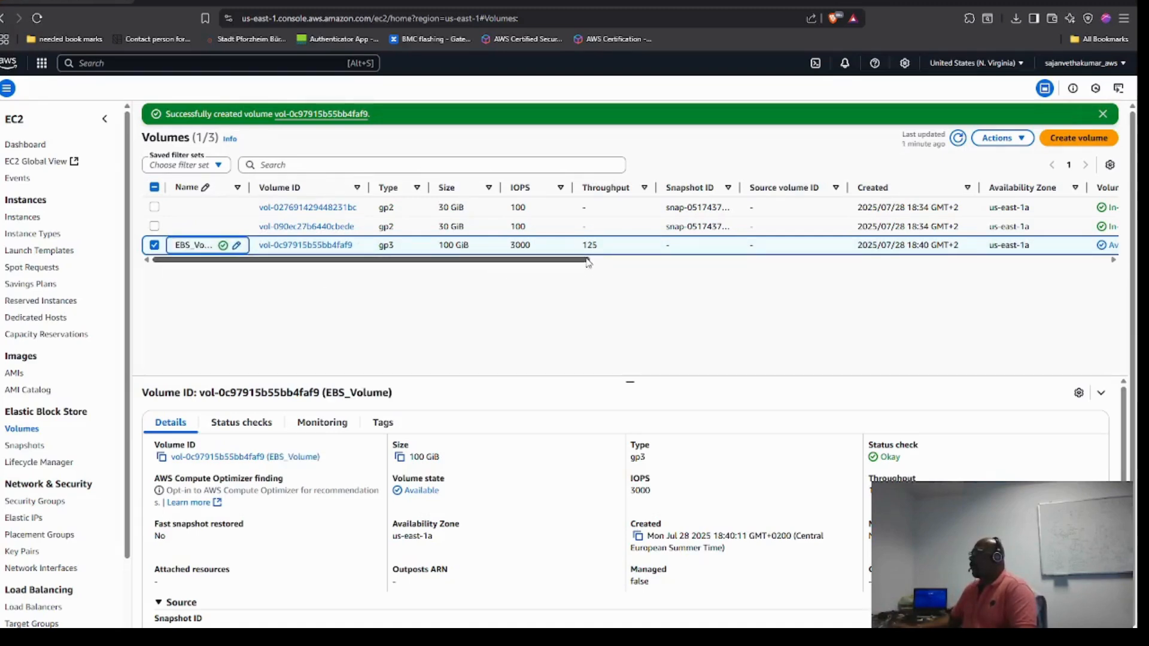
Attach EBS_Volume to the windows1 instance, choosing a device name for it.
drag(587, 261, 651, 266)
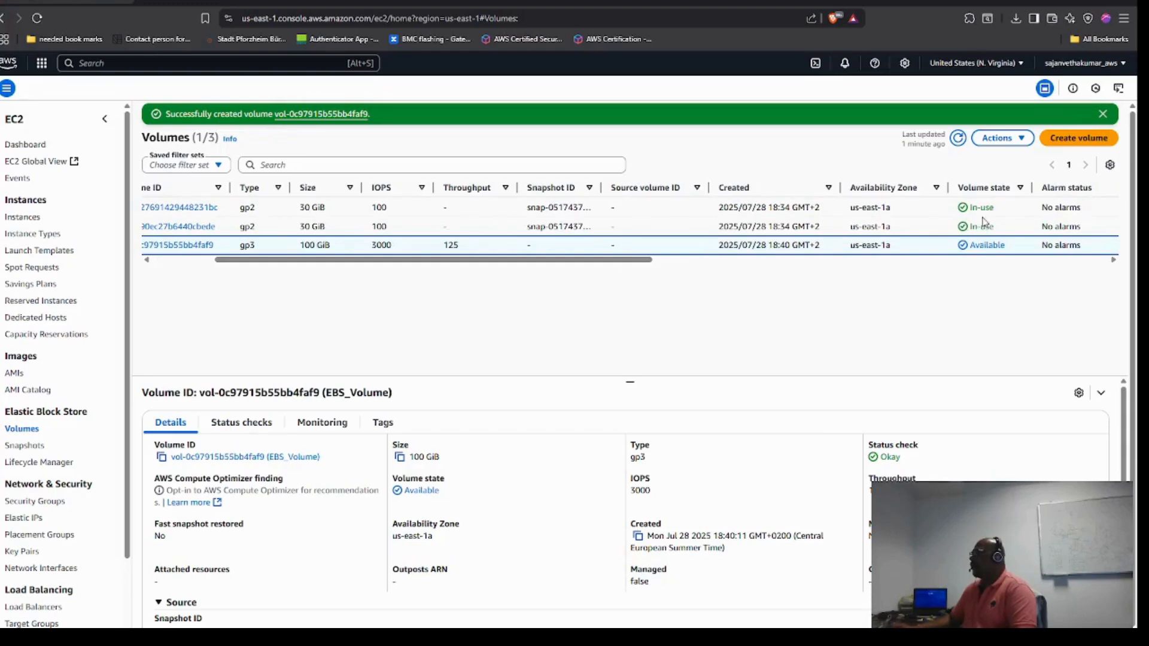
drag(342, 261, 226, 243)
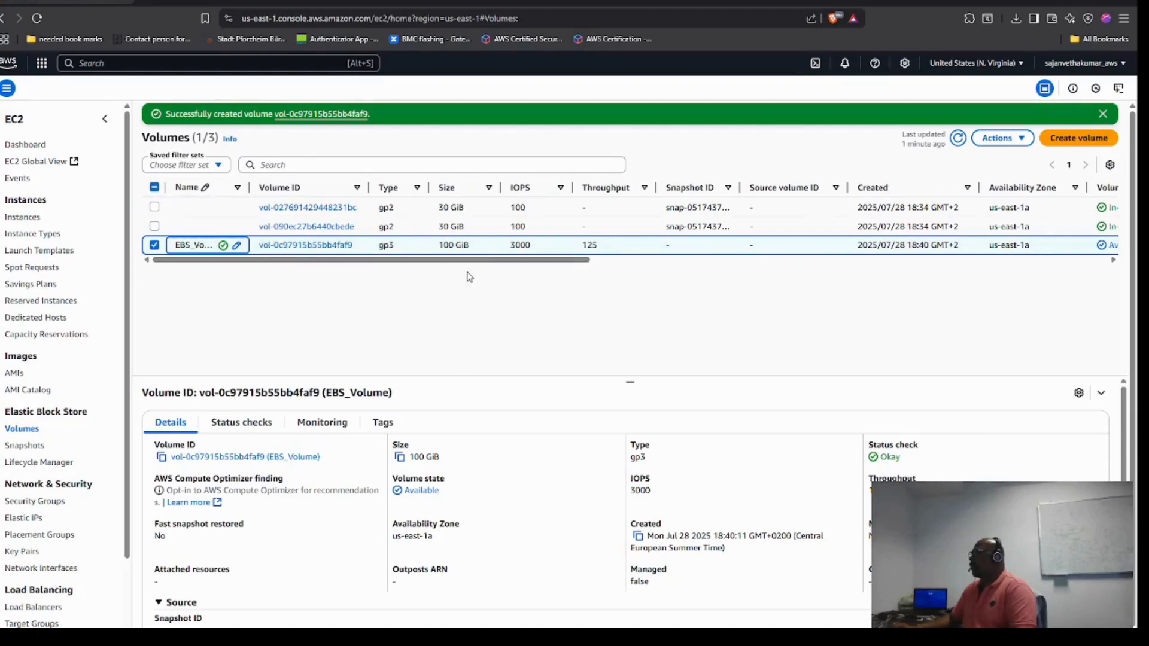
drag(475, 262, 675, 269)
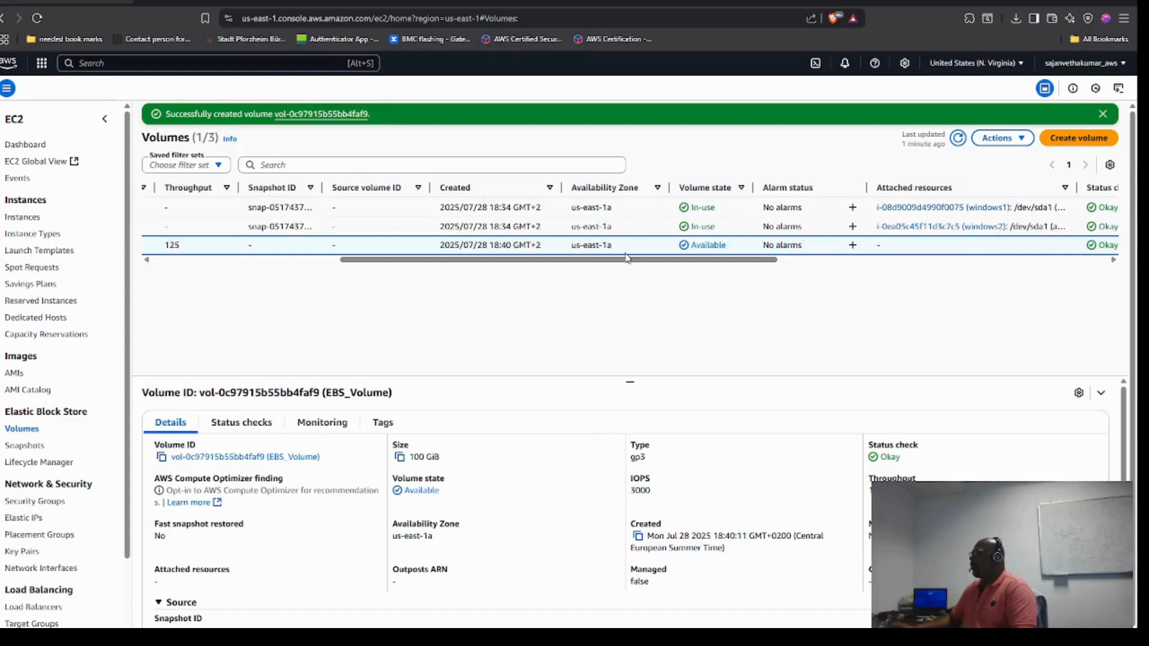
click(1017, 139)
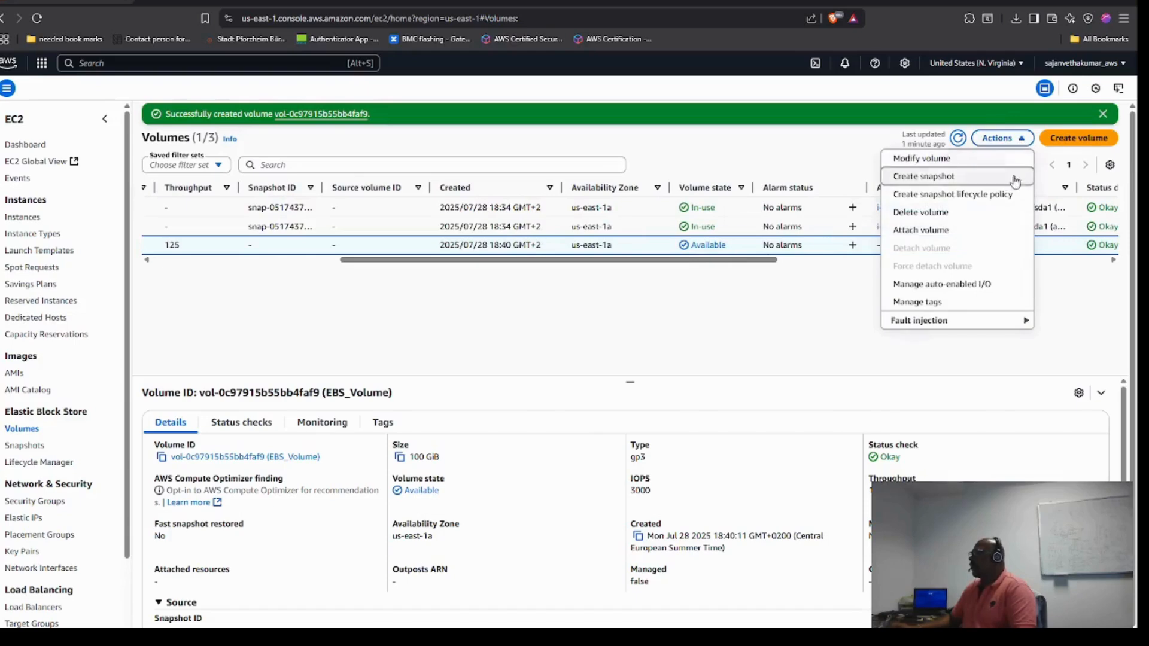
click(962, 231)
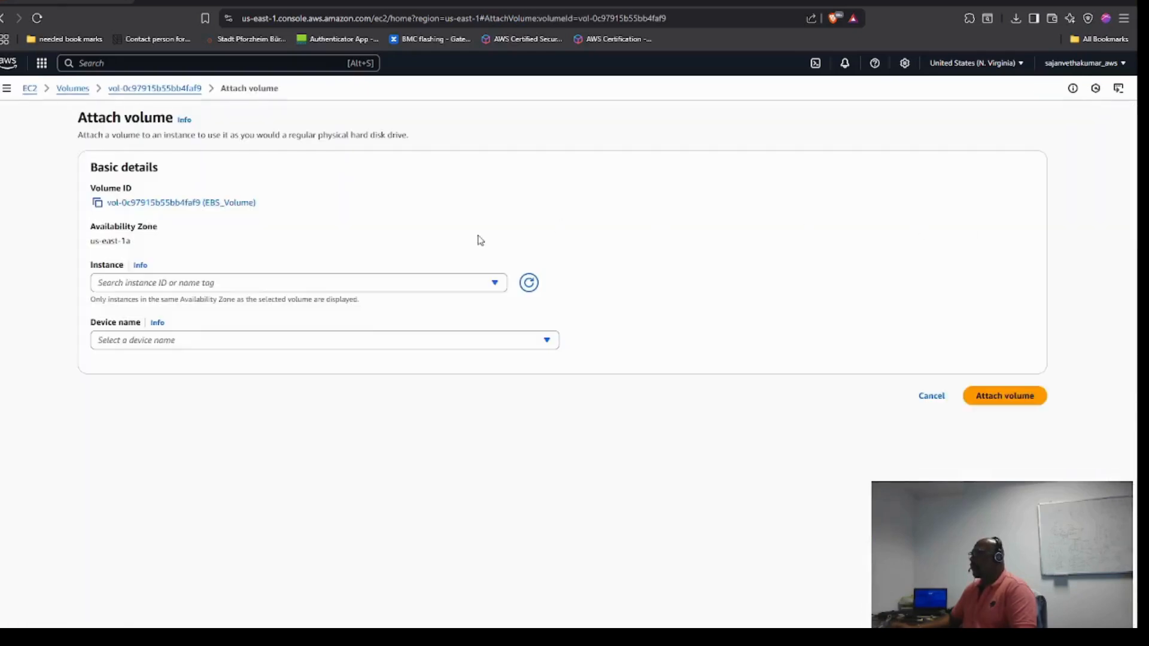
click(370, 285)
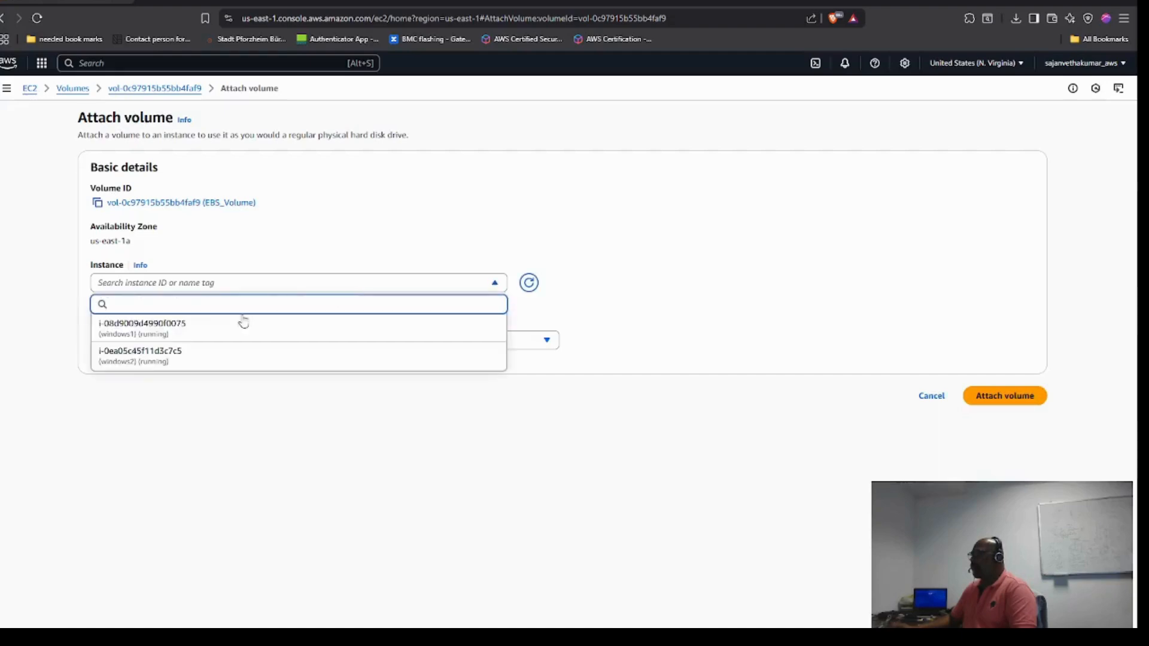
click(179, 328)
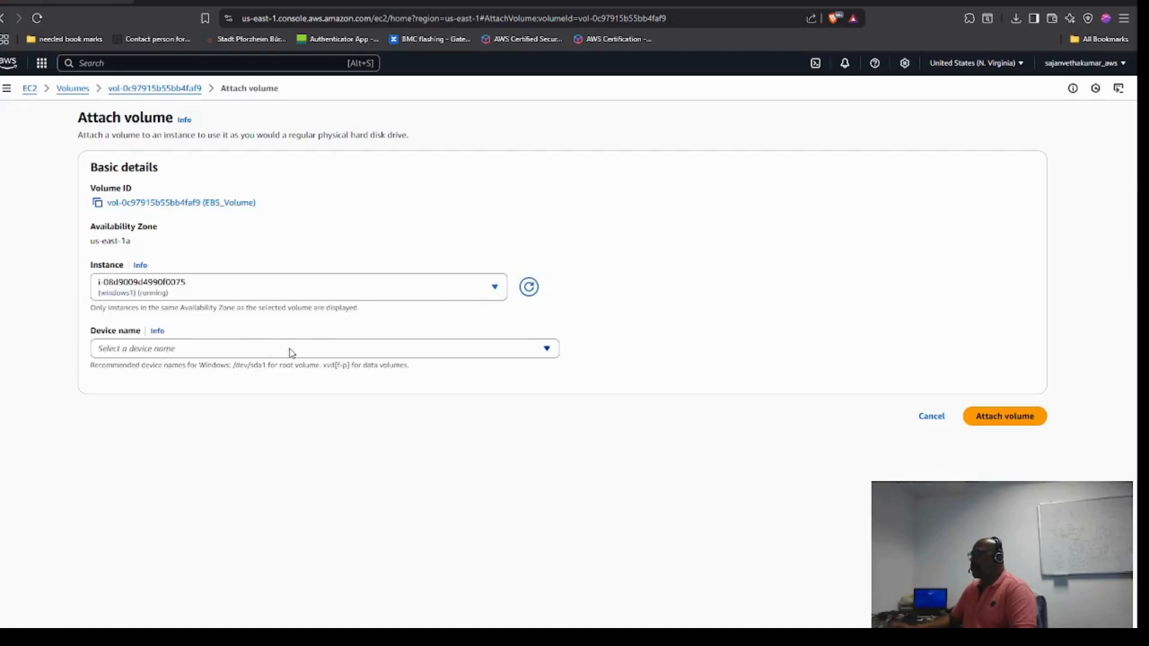
click(254, 350)
click(155, 478)
click(987, 418)
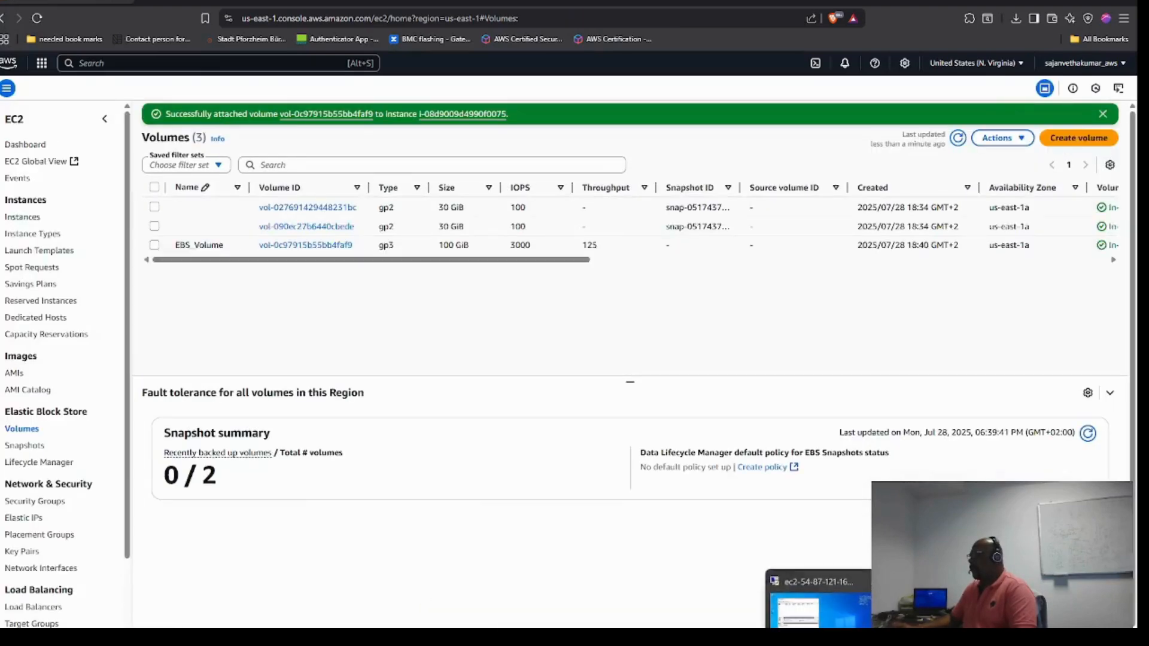
Switch to the windows1 Remote Desktop session and initialize the 100 GB Disk 1.
click(837, 627)
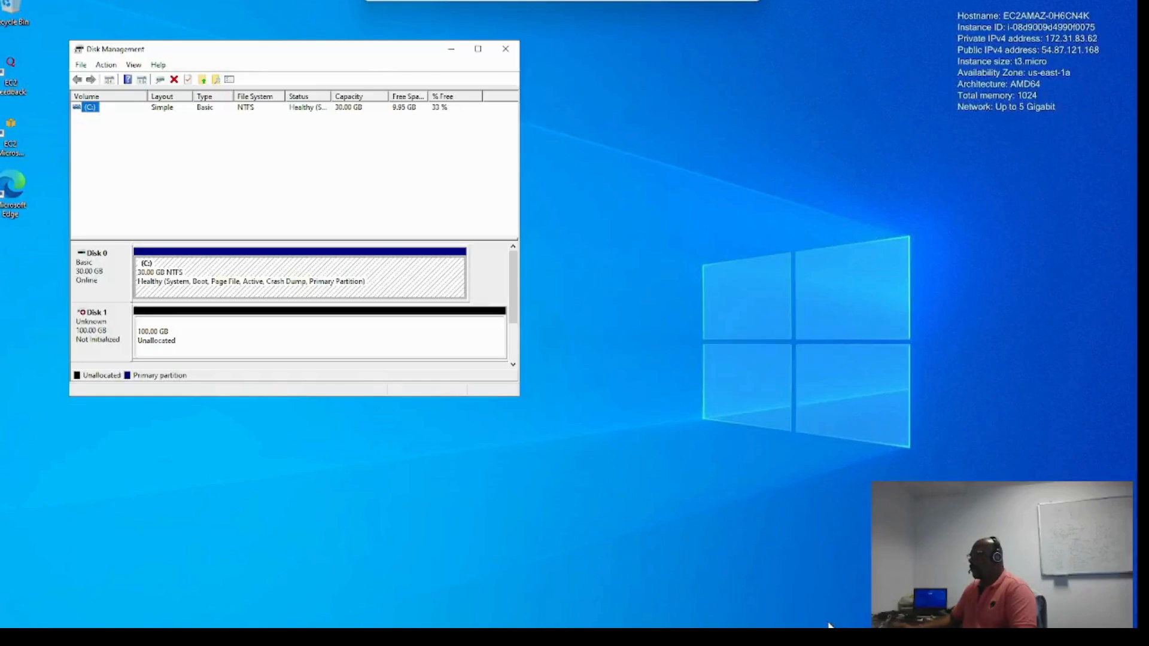
right_click(103, 341)
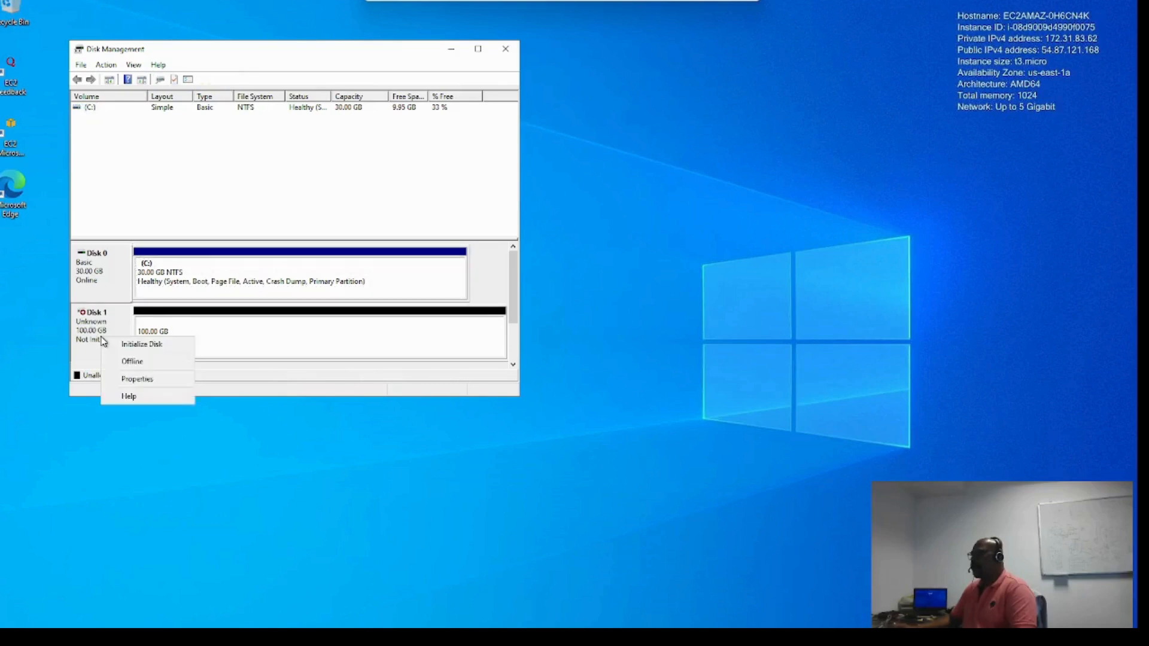
click(149, 350)
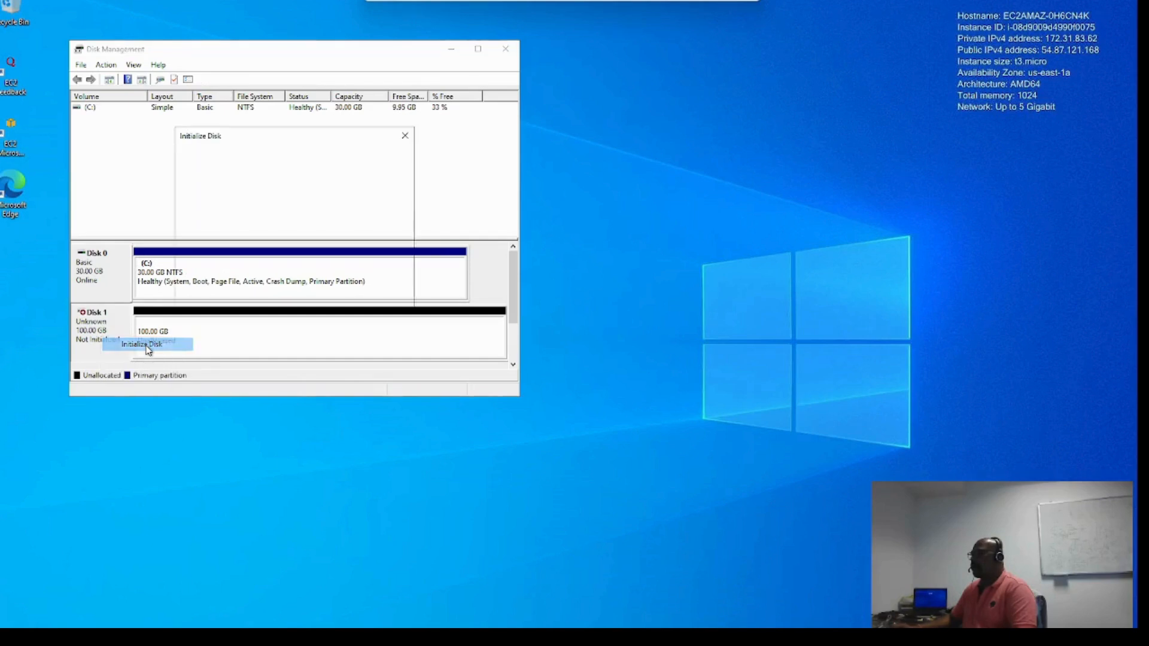
click(332, 296)
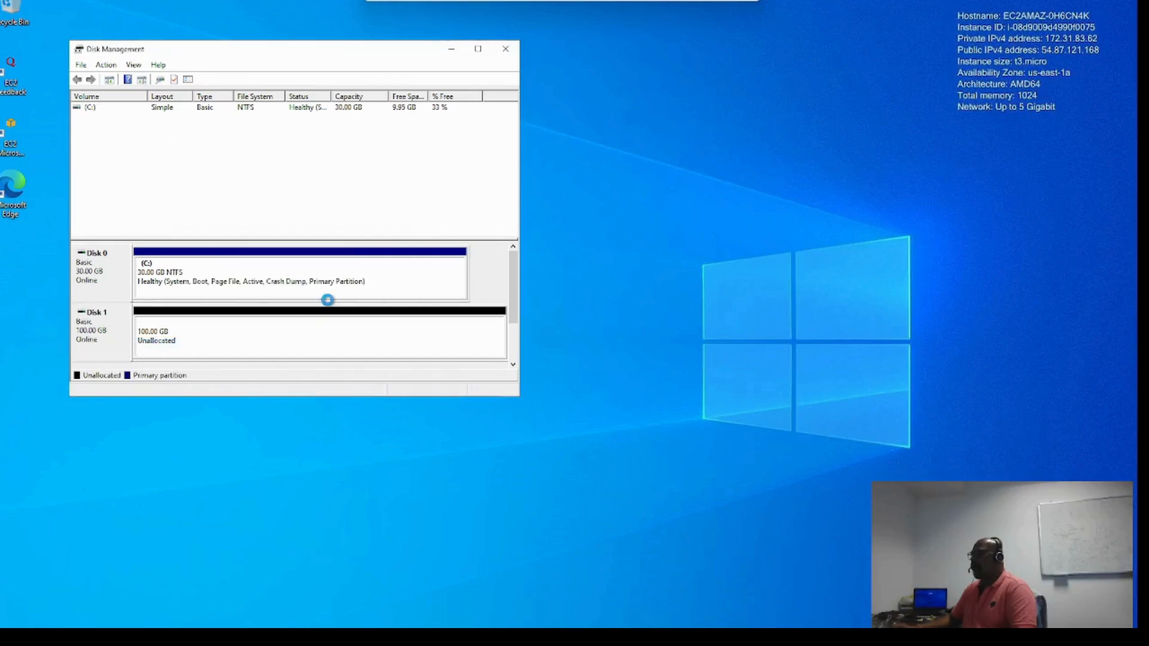
Create a simple volume on Disk 1 using its full size, drive letter D, NTFS quick format and the label New Volume.
right_click(195, 342)
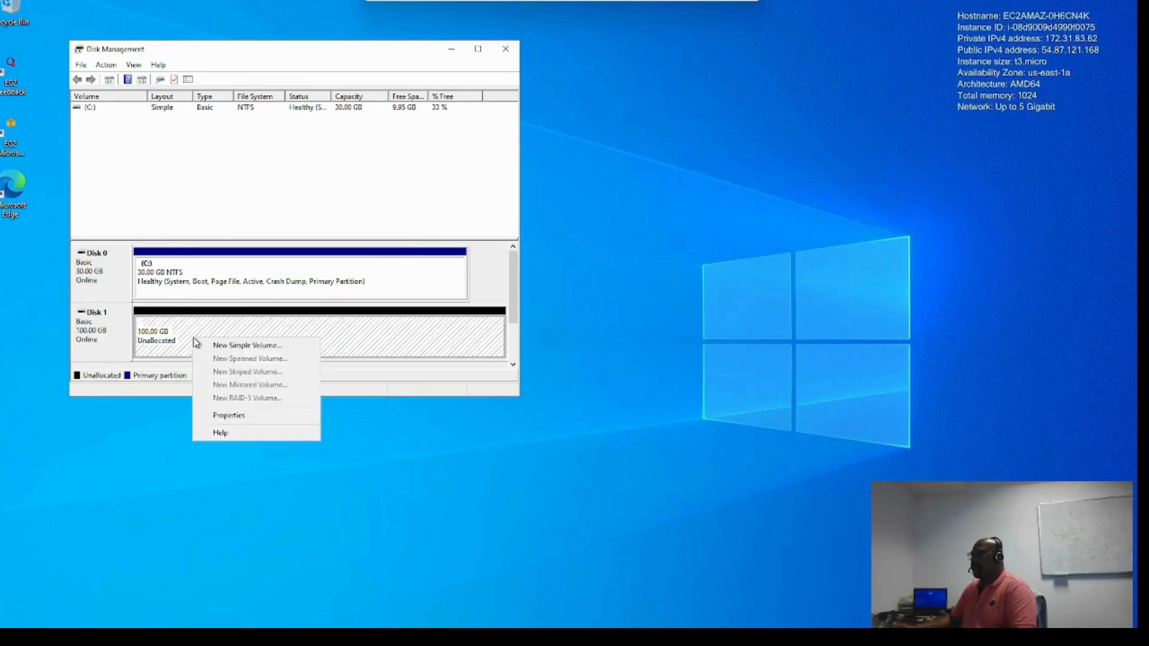
click(247, 346)
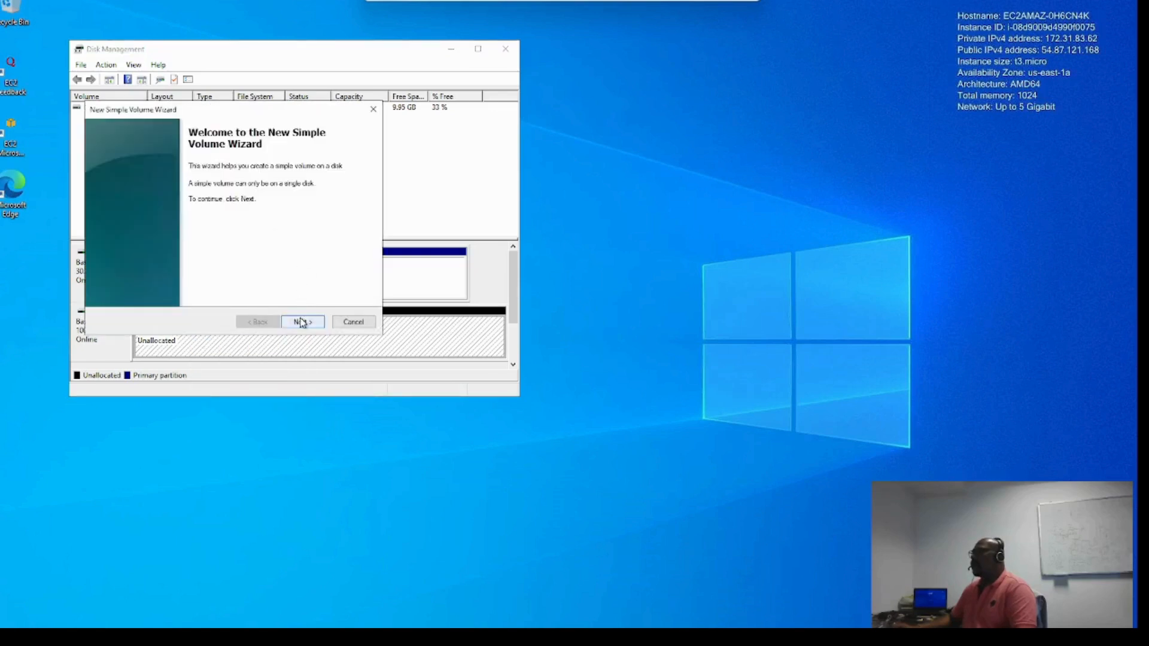
click(303, 322)
click(310, 327)
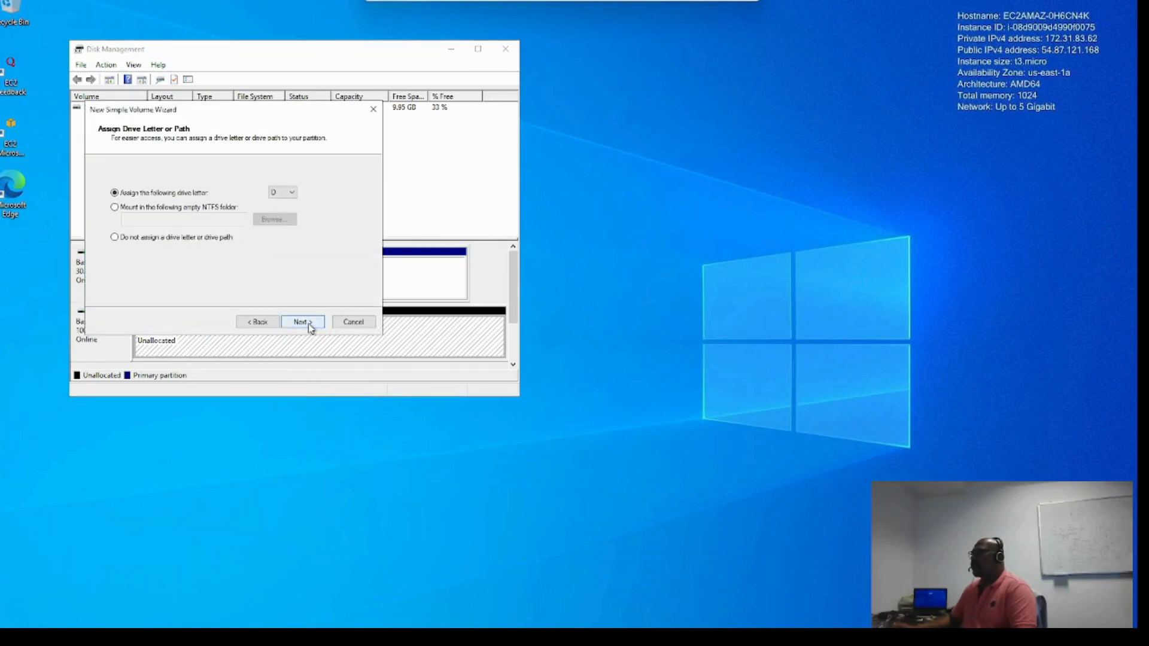
click(310, 327)
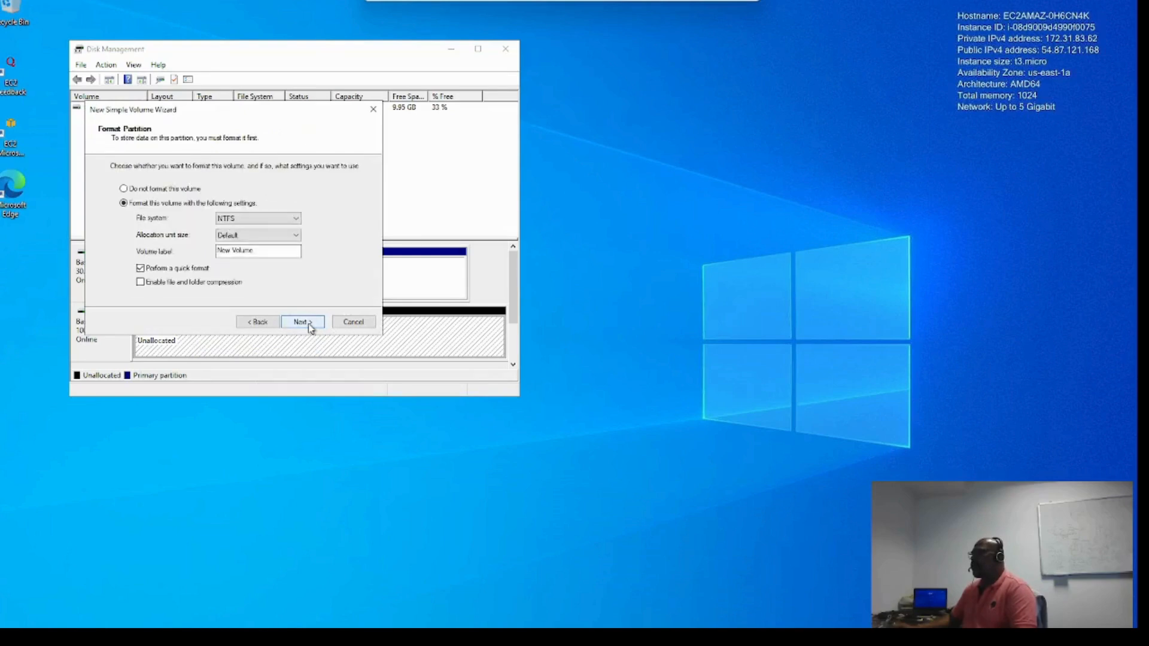
click(310, 327)
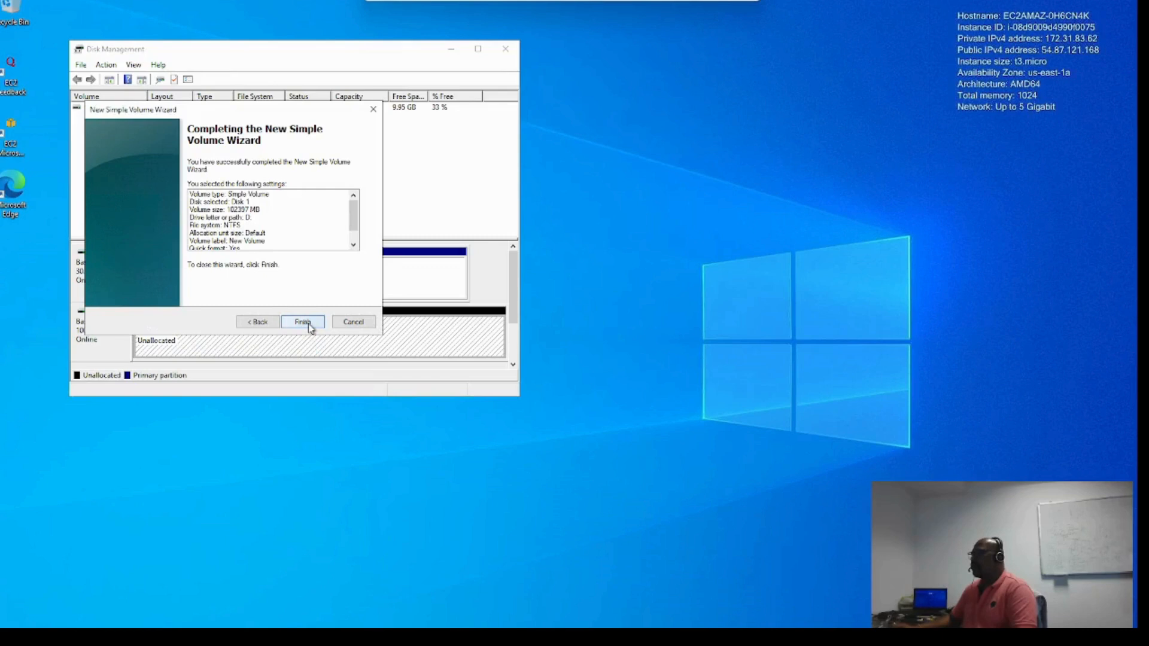
click(304, 323)
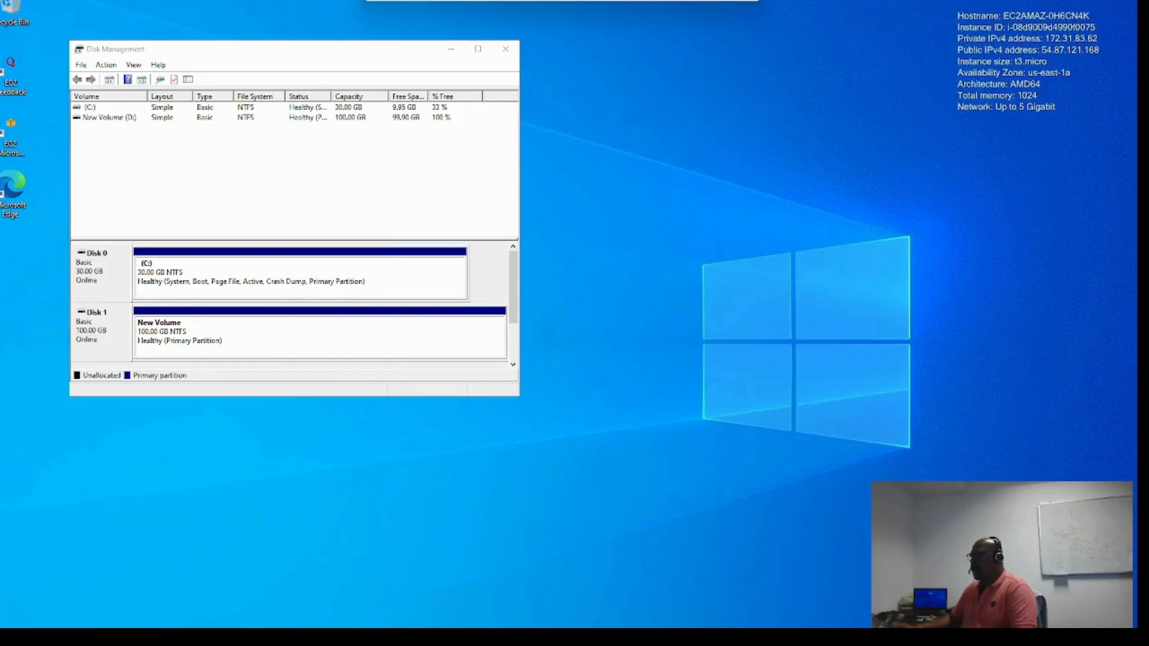
Paste the copied MP4 presentation video into New Volume (D:) and try to open it, dismissing the Windows Media Player setup.
click(297, 636)
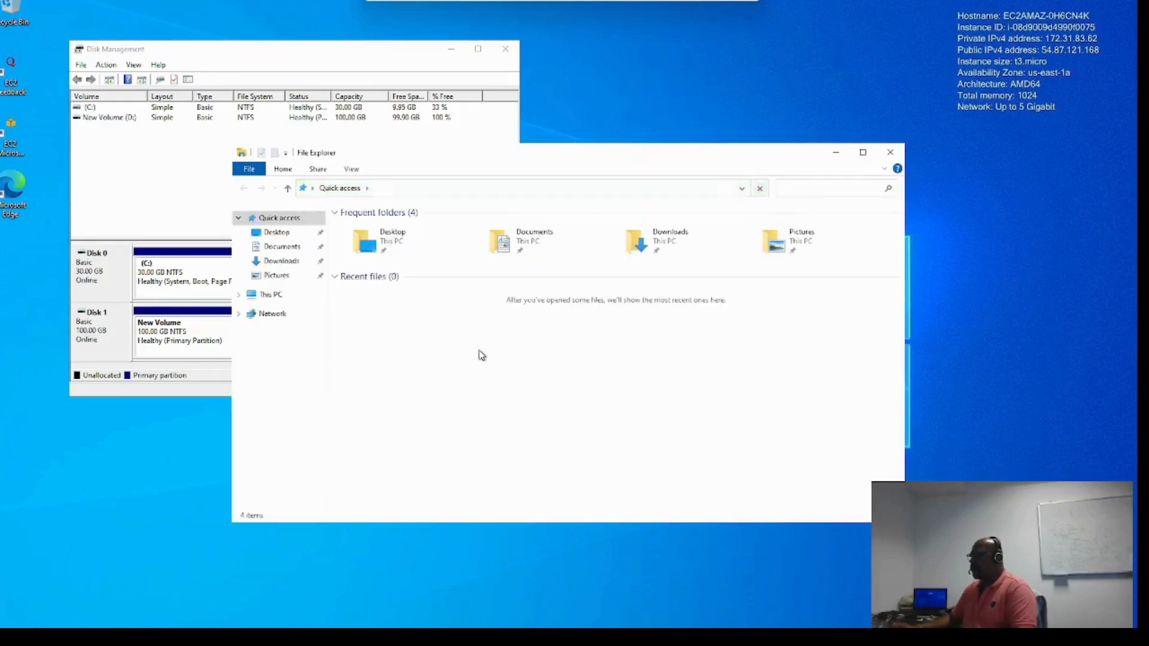
click(268, 295)
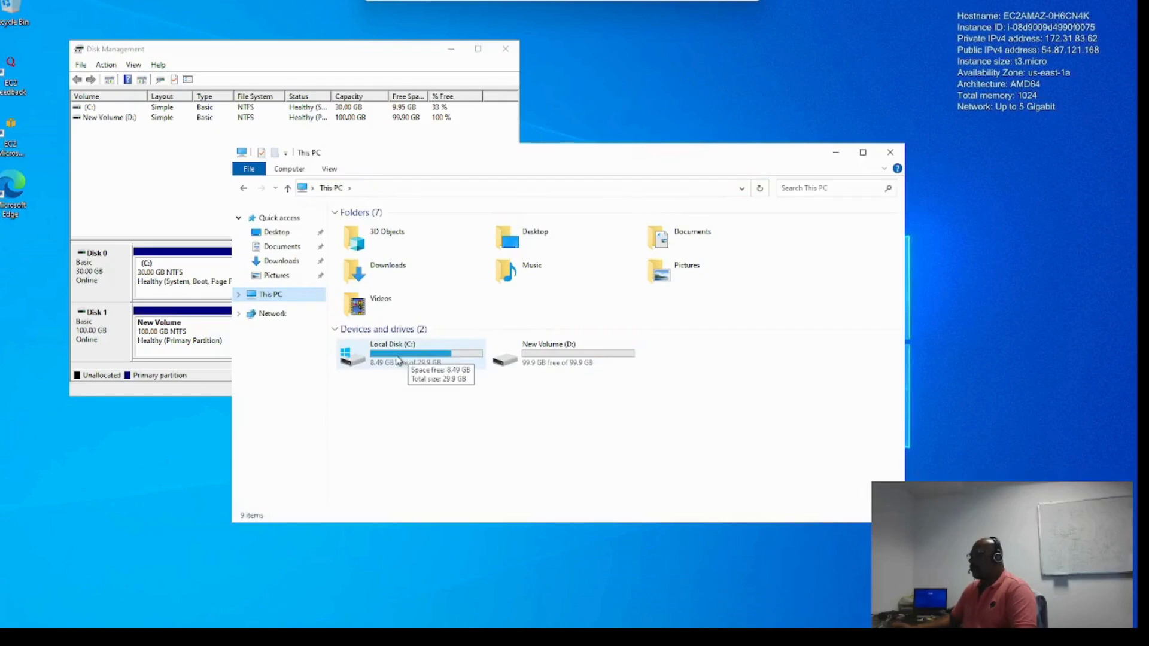
click(566, 365)
double_click(566, 365)
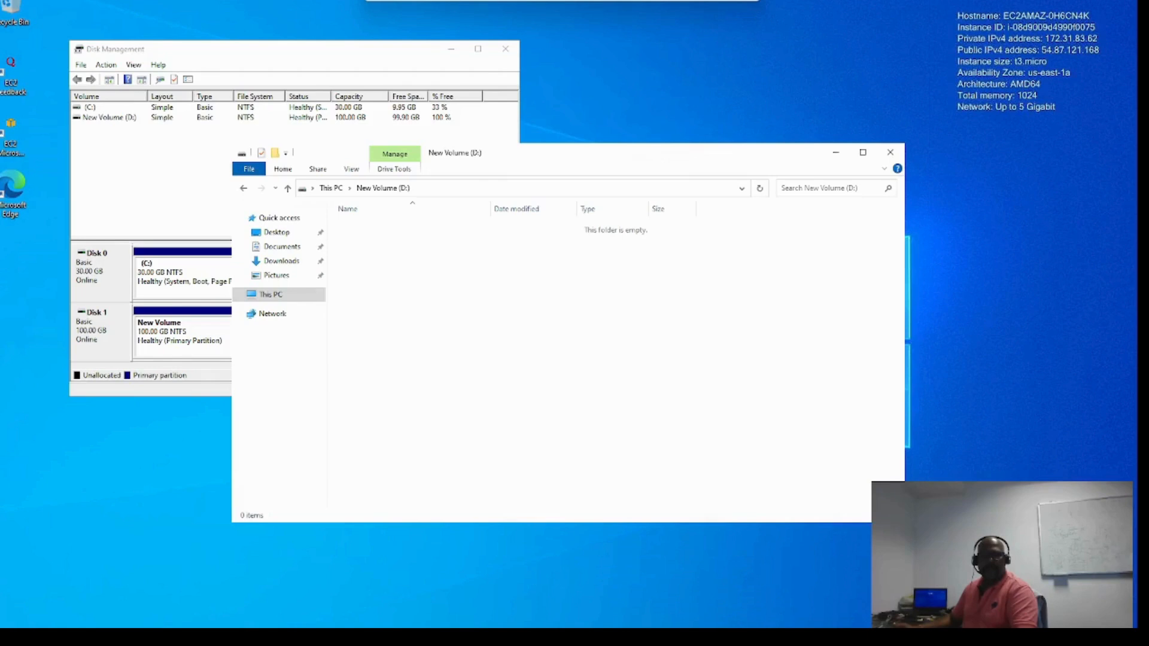
right_click(454, 310)
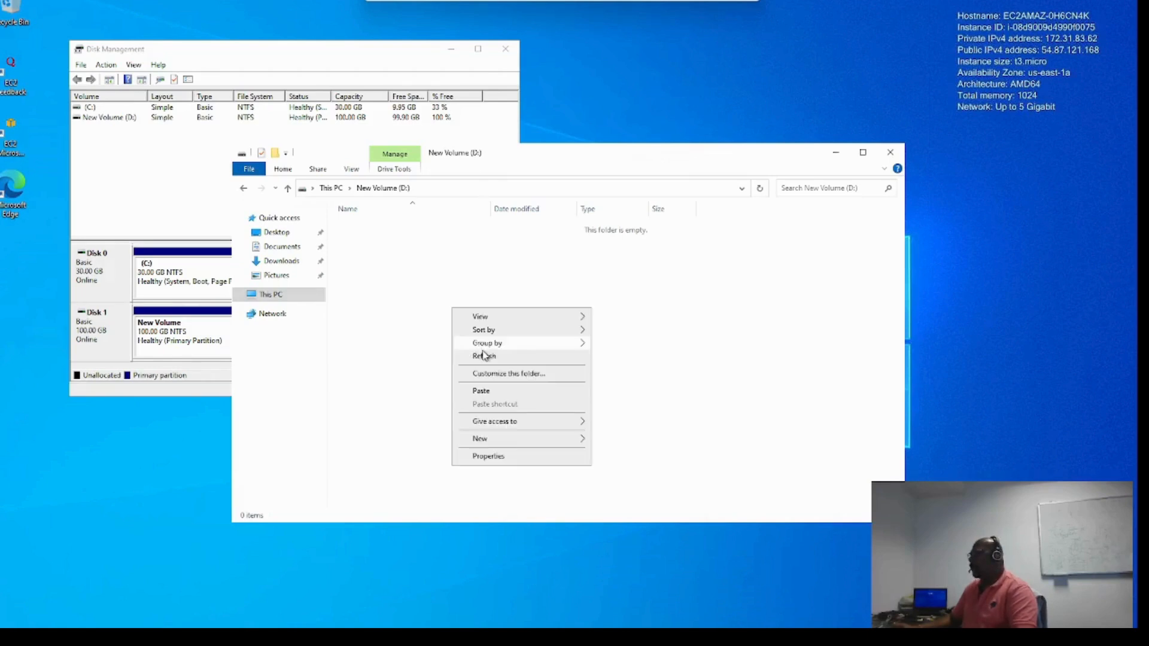
click(482, 390)
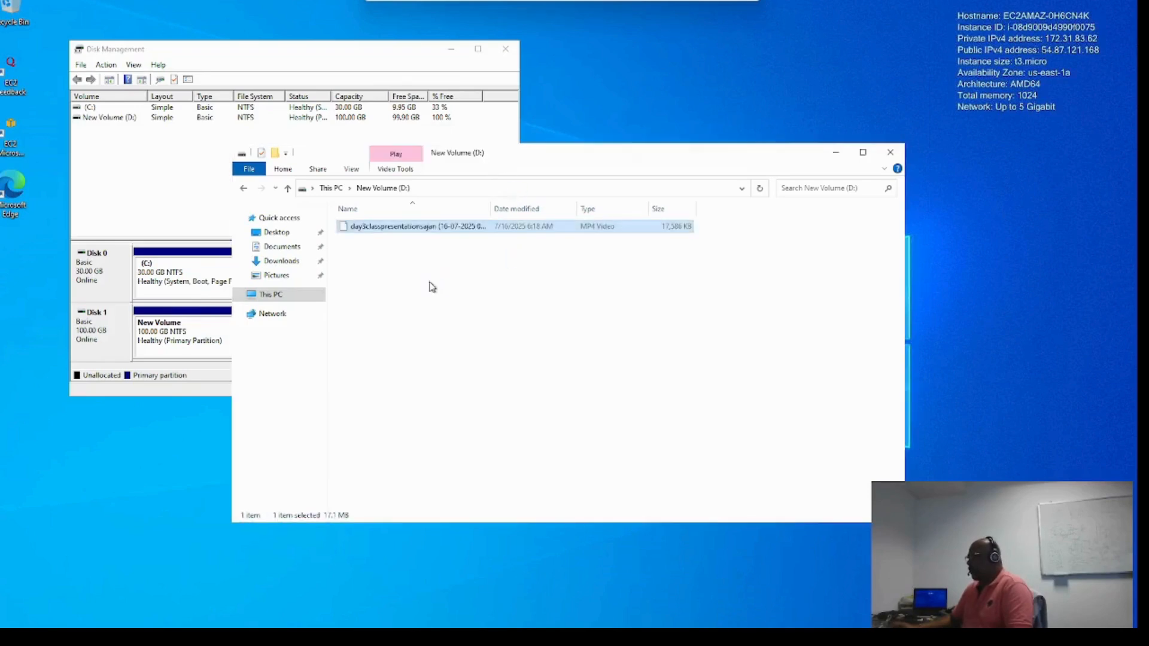
double_click(430, 227)
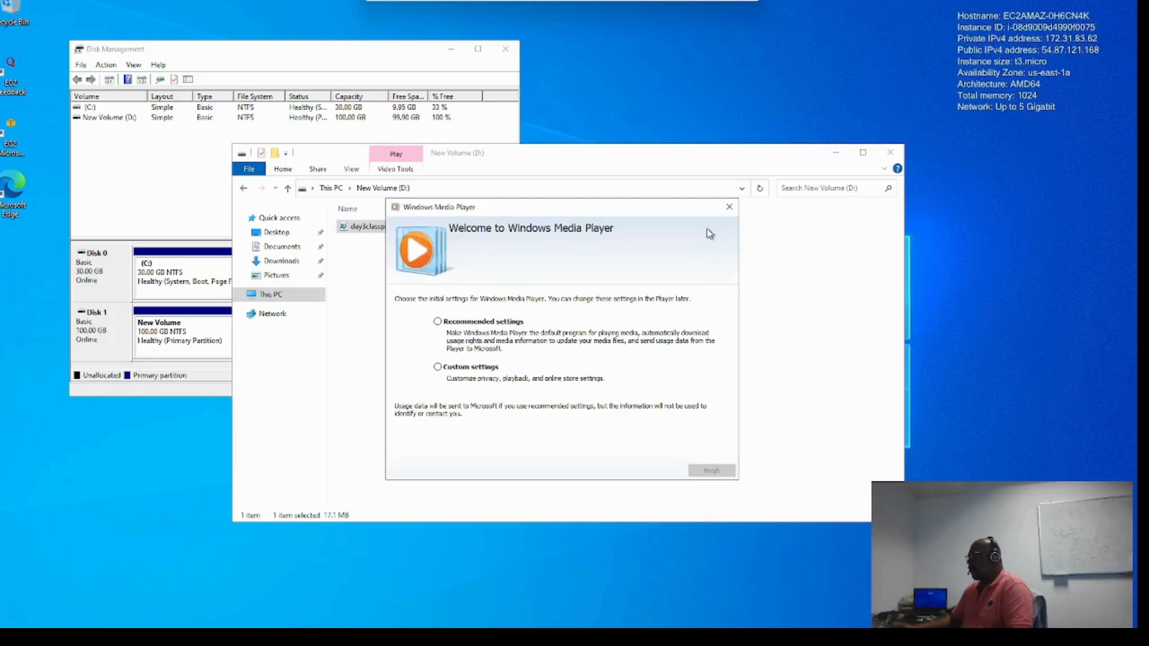
click(729, 210)
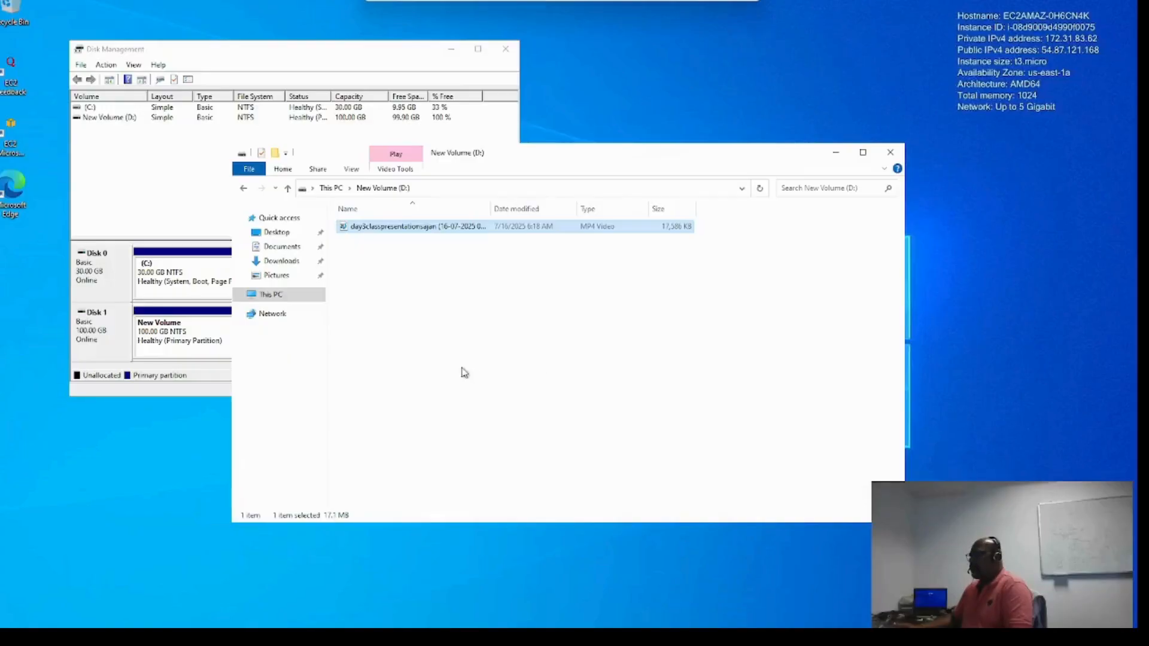
Return to the EC2 console in the browser and review the volumes' states and attached resources alongside the instances list.
click(688, 1)
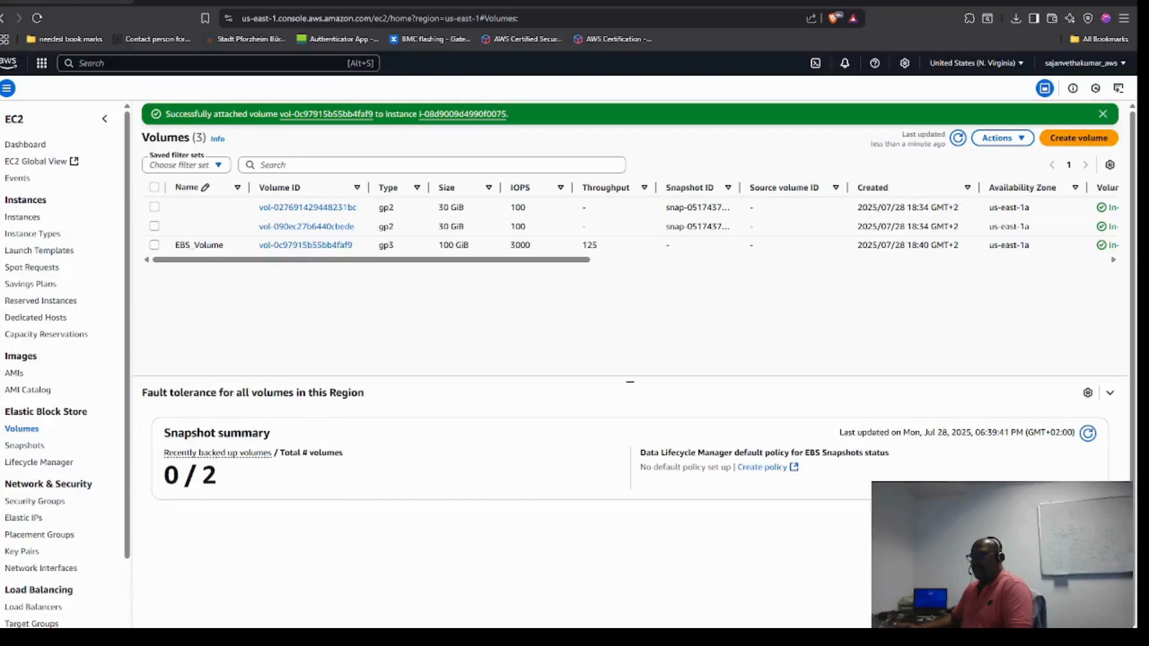
drag(573, 260, 754, 267)
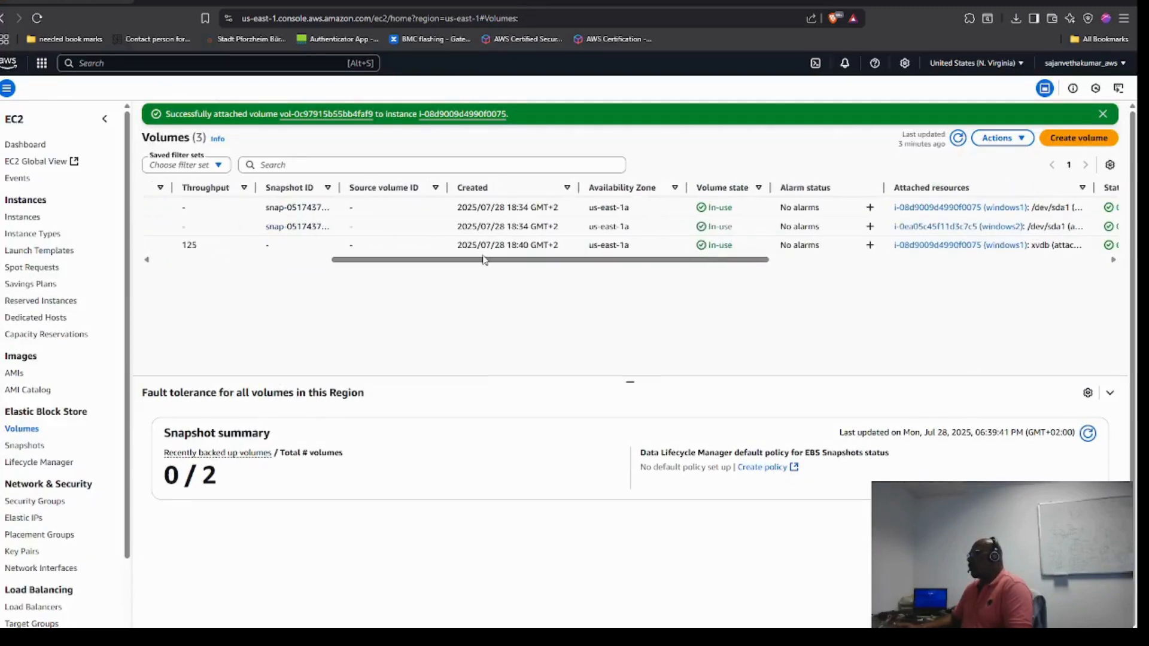
drag(485, 260, 275, 263)
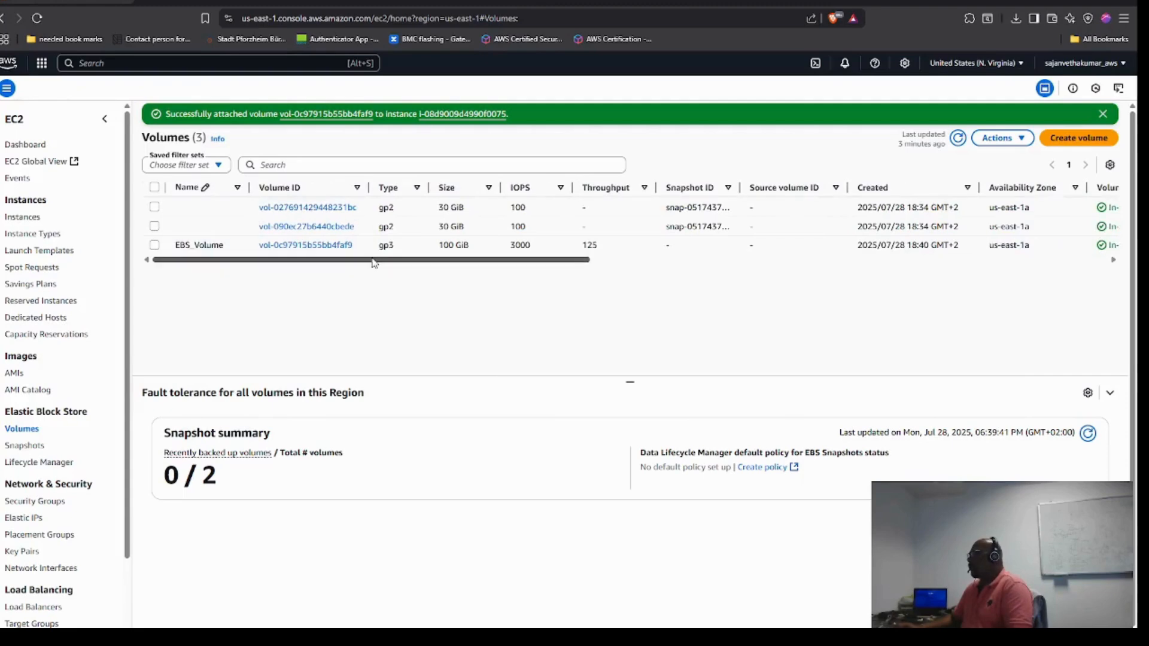
drag(374, 263, 655, 265)
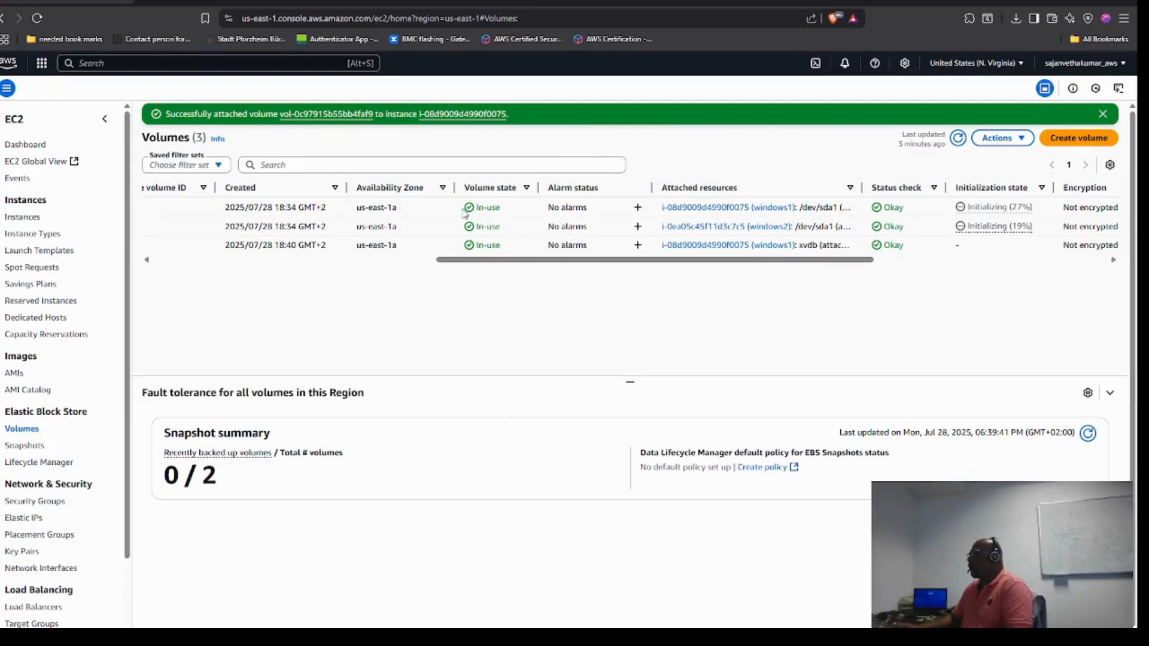
click(24, 217)
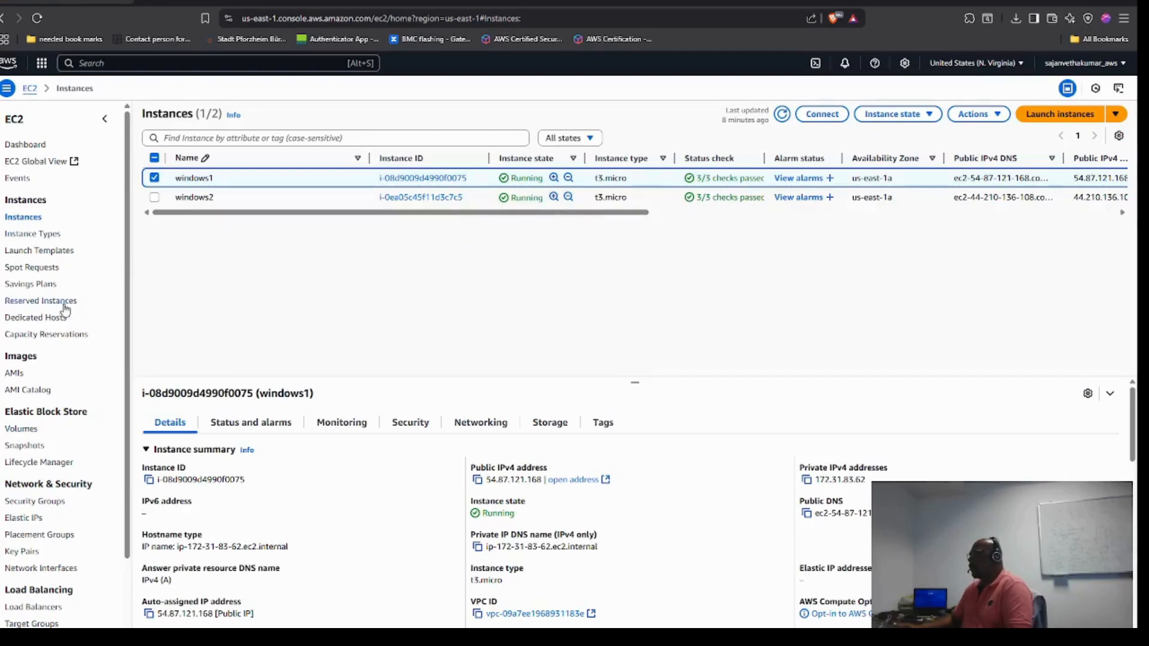
click(22, 429)
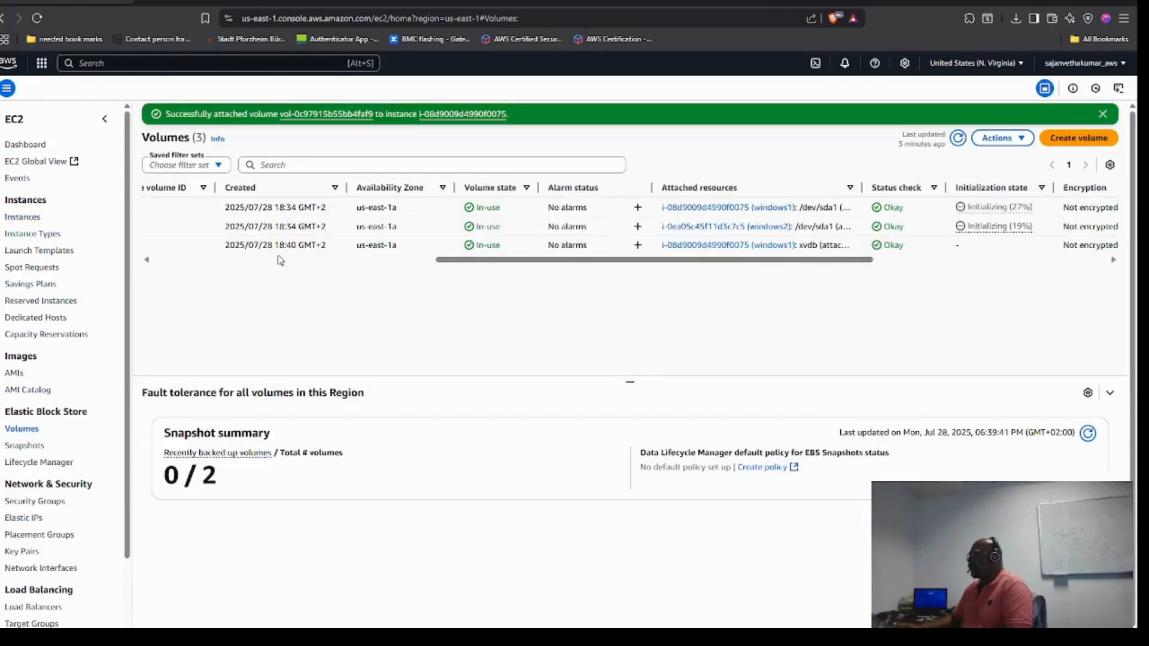
drag(515, 262, 179, 286)
Select EBS_Volume and check its attachment details and the available volume actions.
click(156, 246)
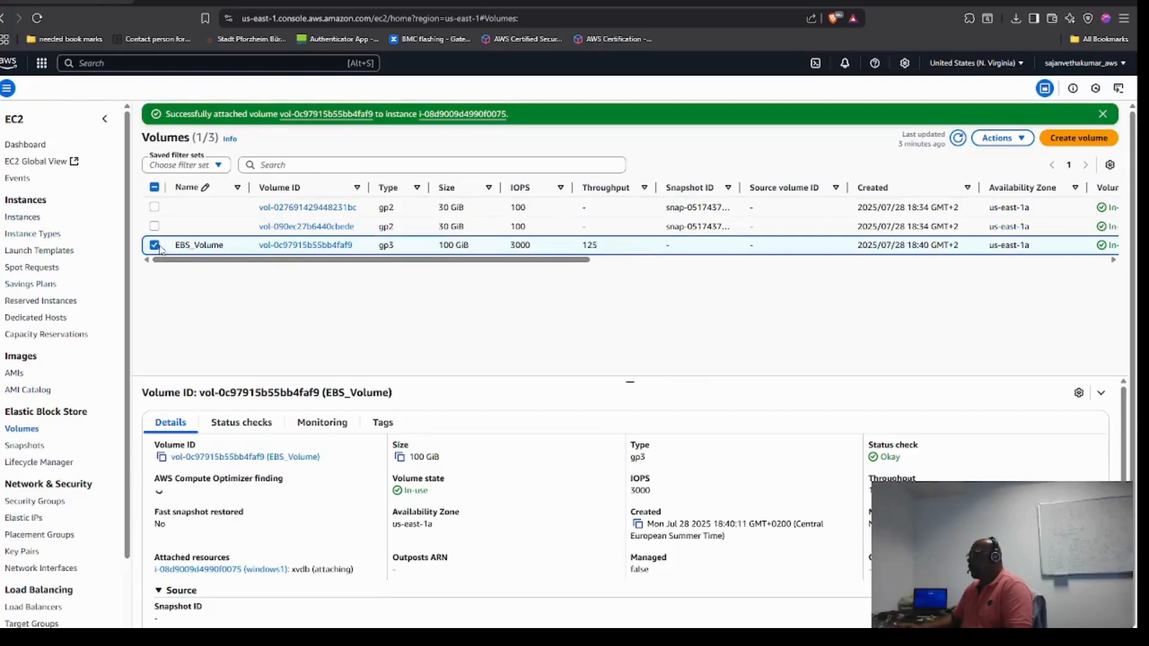
drag(586, 264, 1041, 264)
click(1022, 139)
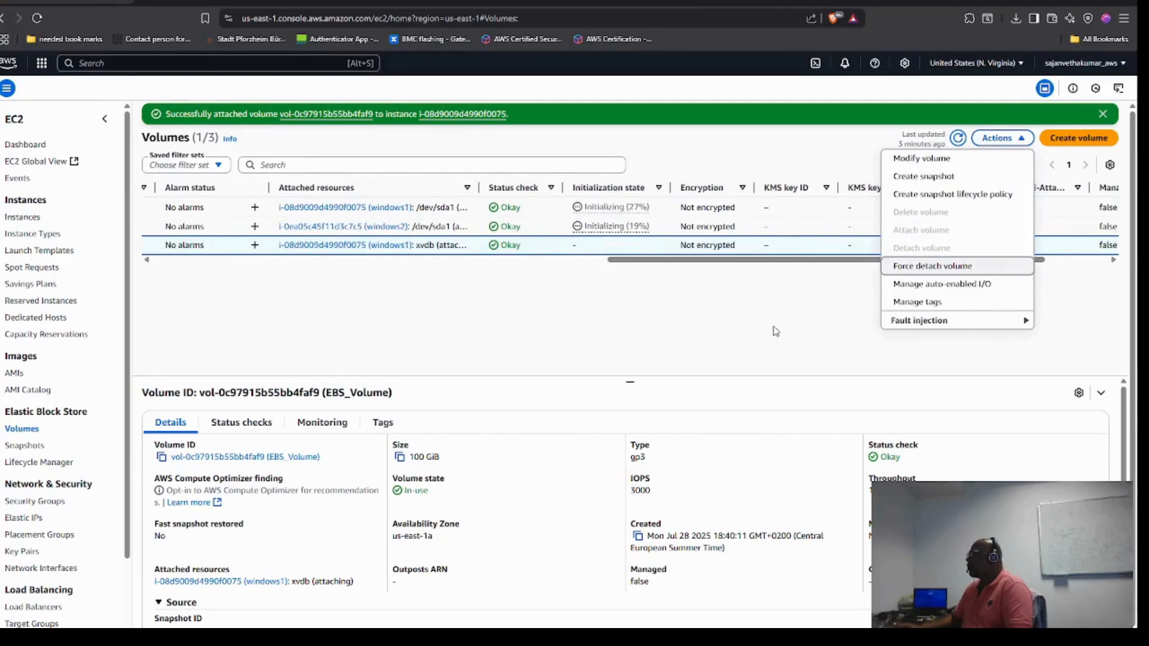
click(750, 325)
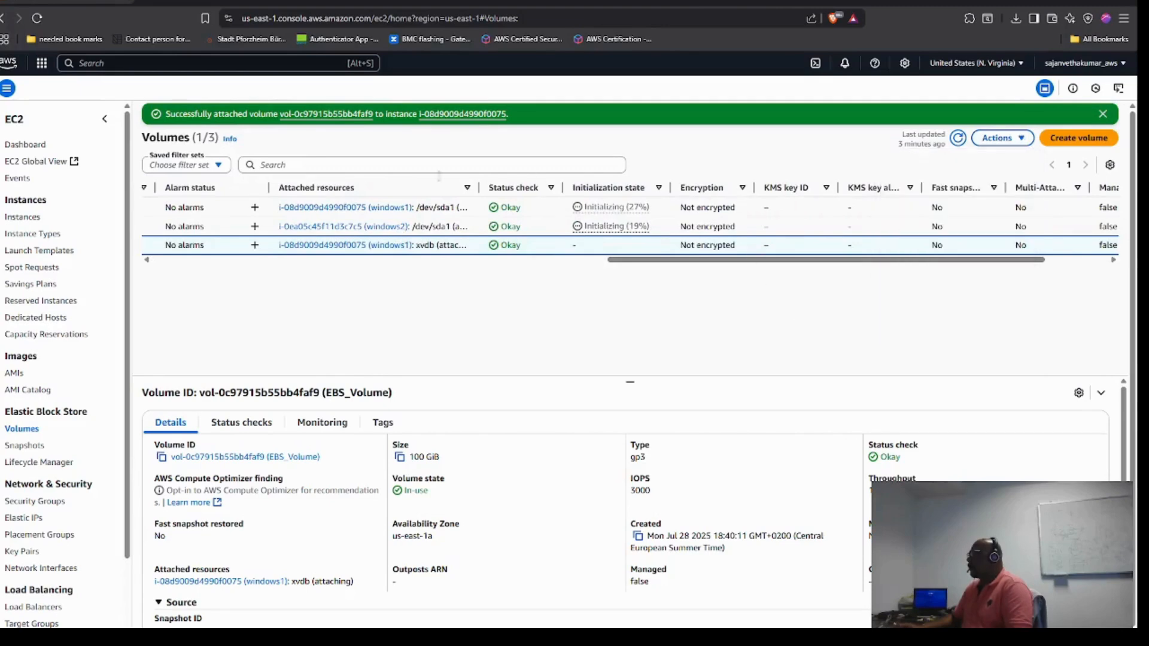
Refresh the volumes list and detach EBS_Volume from the windows1 instance.
click(957, 138)
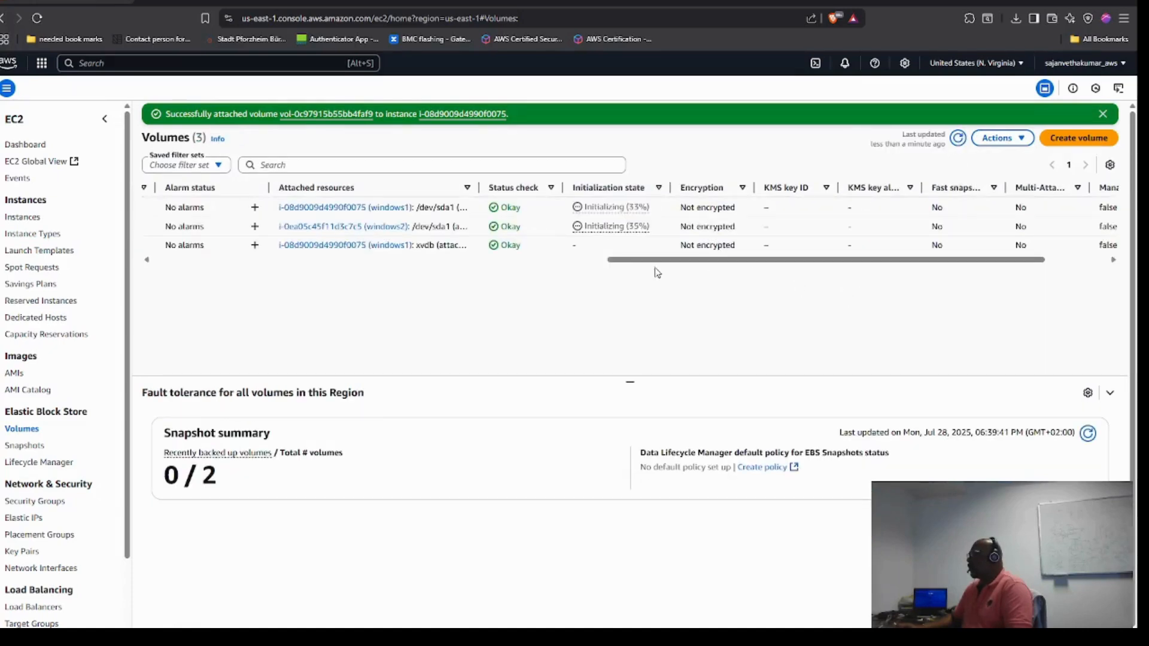
click(1021, 139)
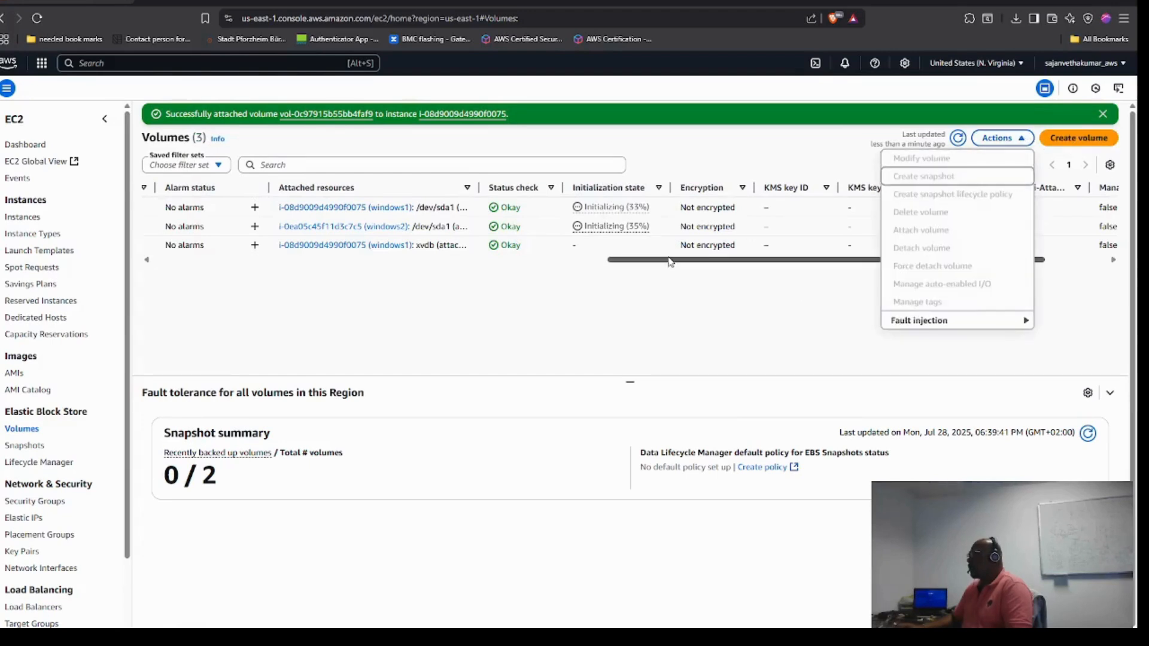
drag(671, 261, 145, 274)
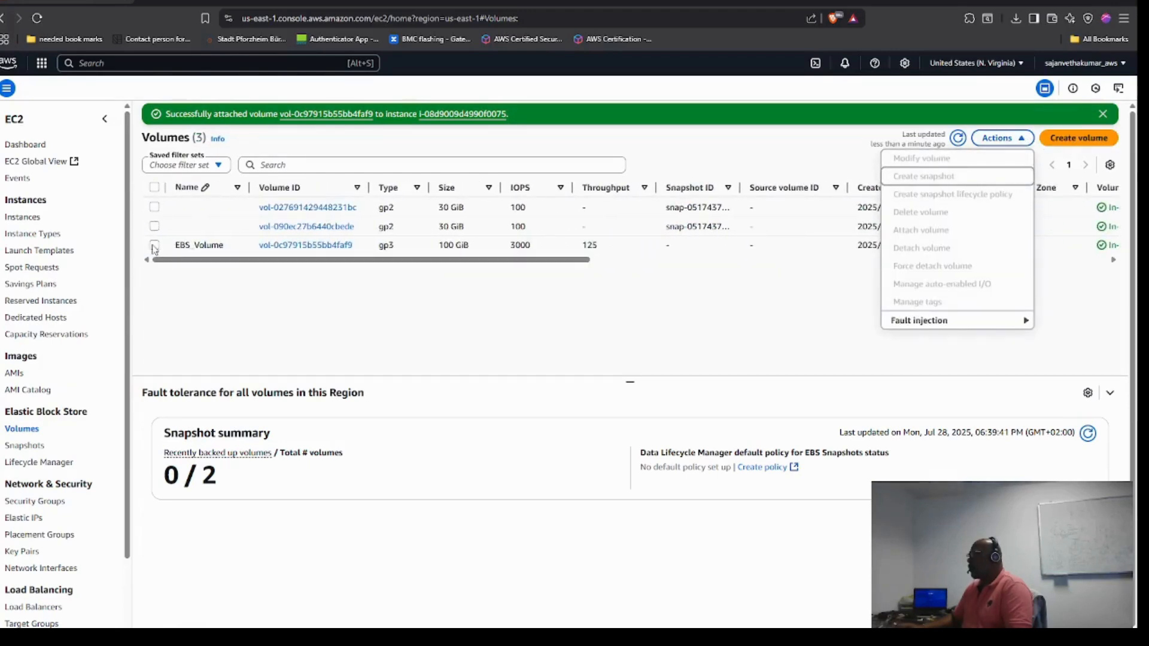
click(155, 245)
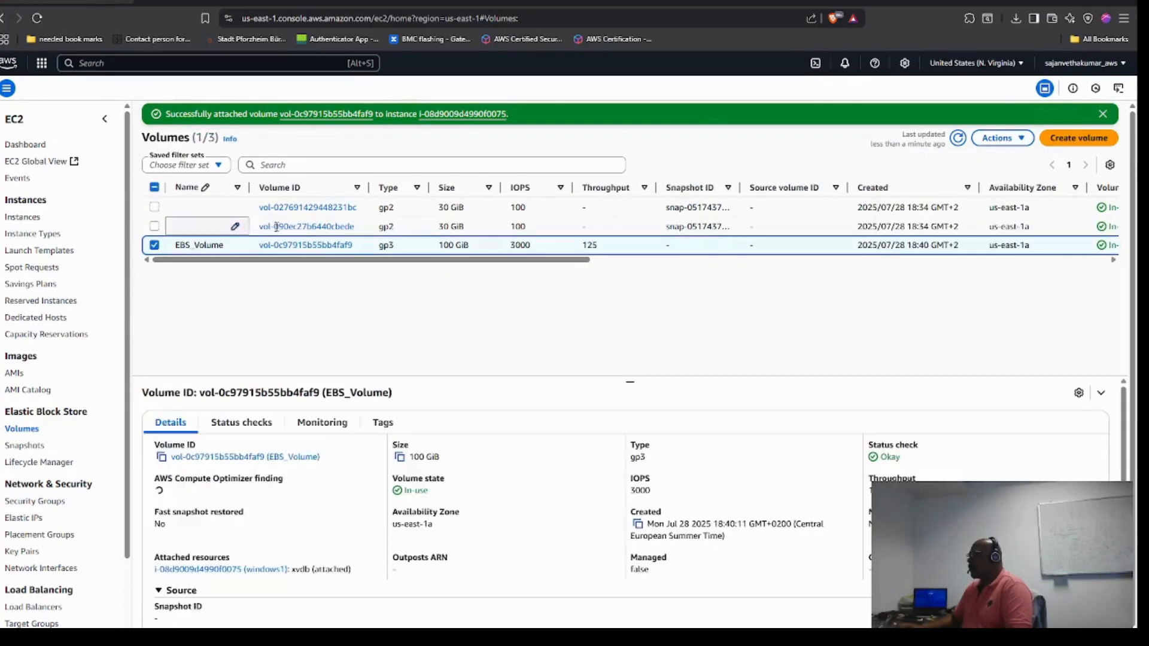
click(1001, 138)
click(954, 251)
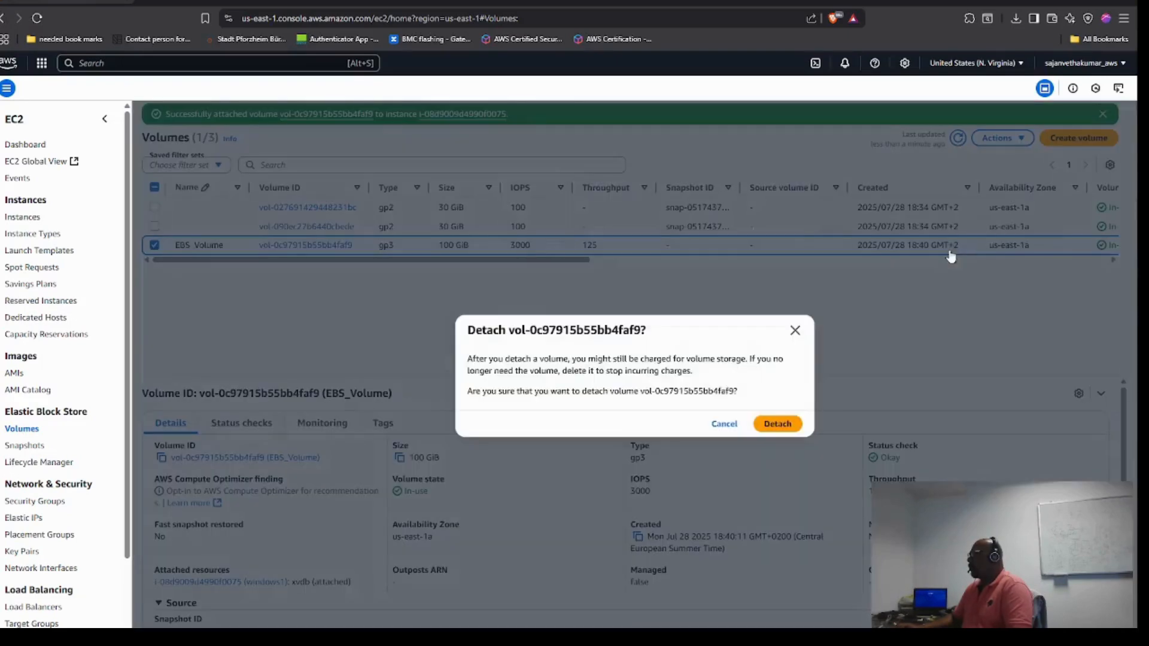
click(790, 425)
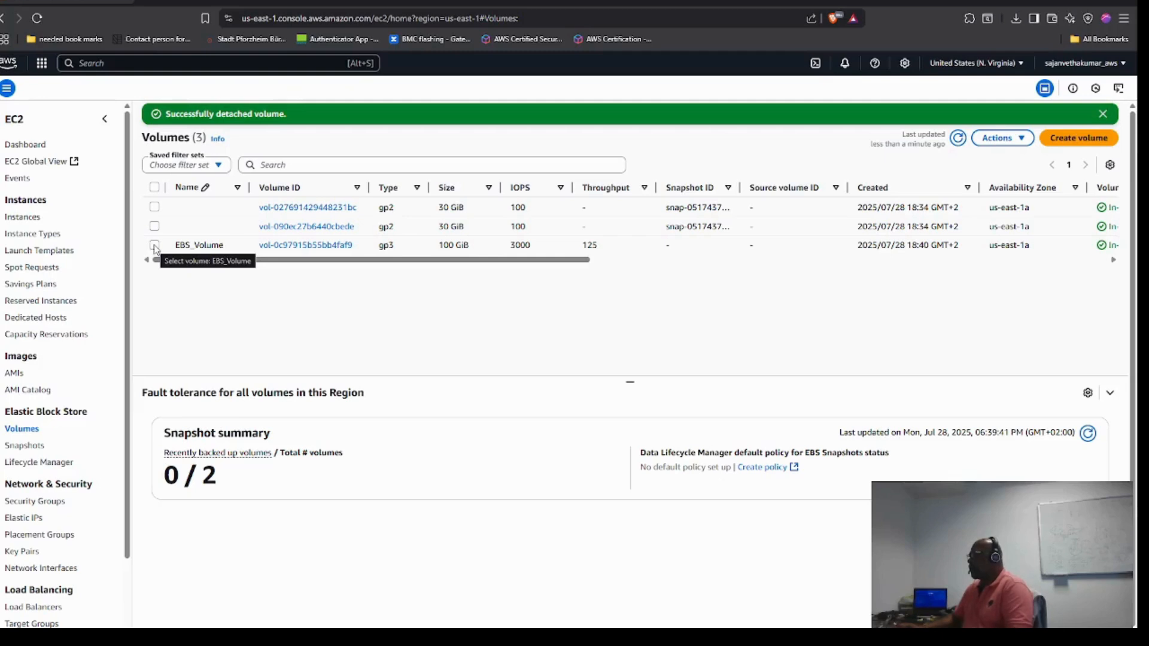
Check which actions are available for the detached EBS_Volume and refresh the volumes list.
click(155, 247)
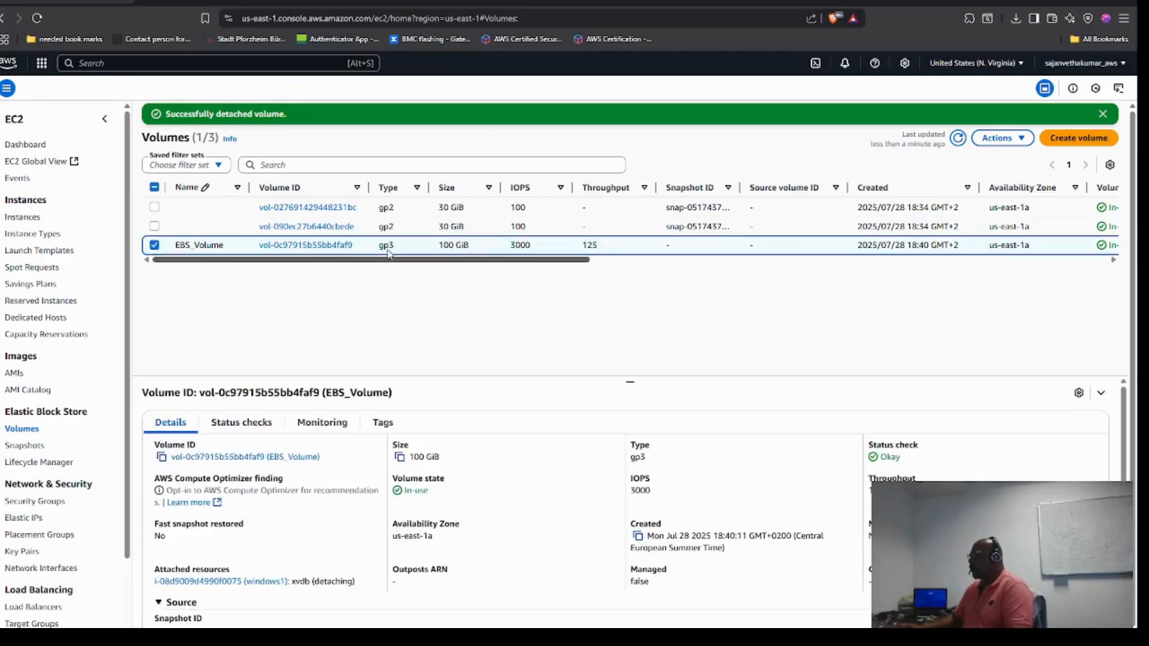
click(1024, 140)
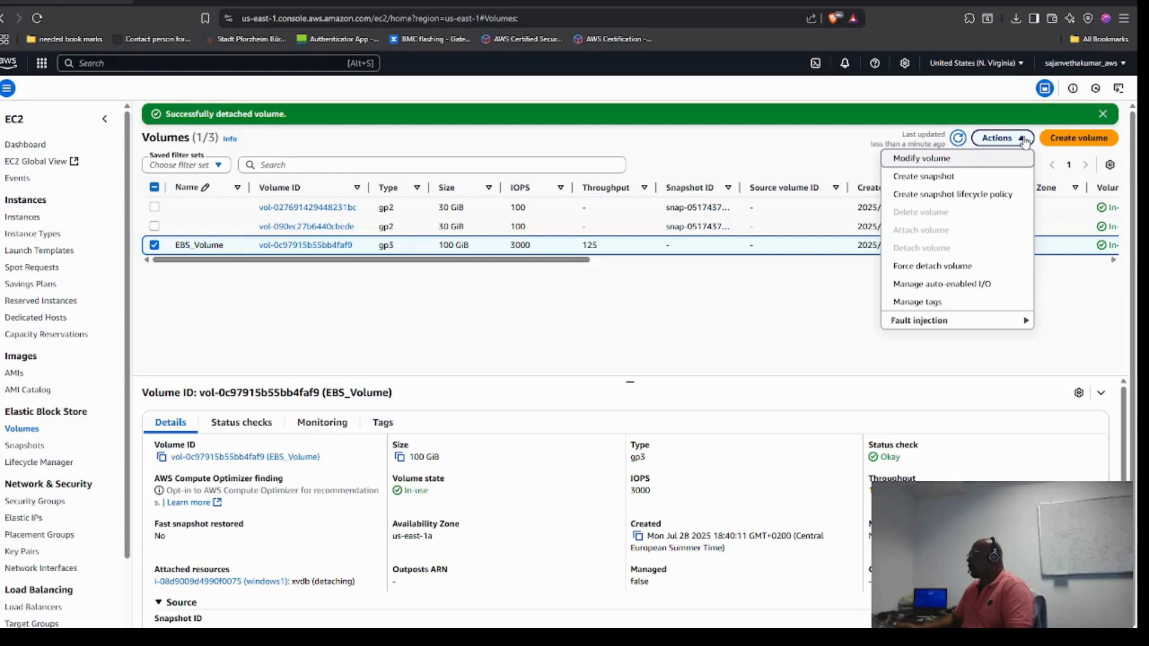
click(692, 322)
click(958, 138)
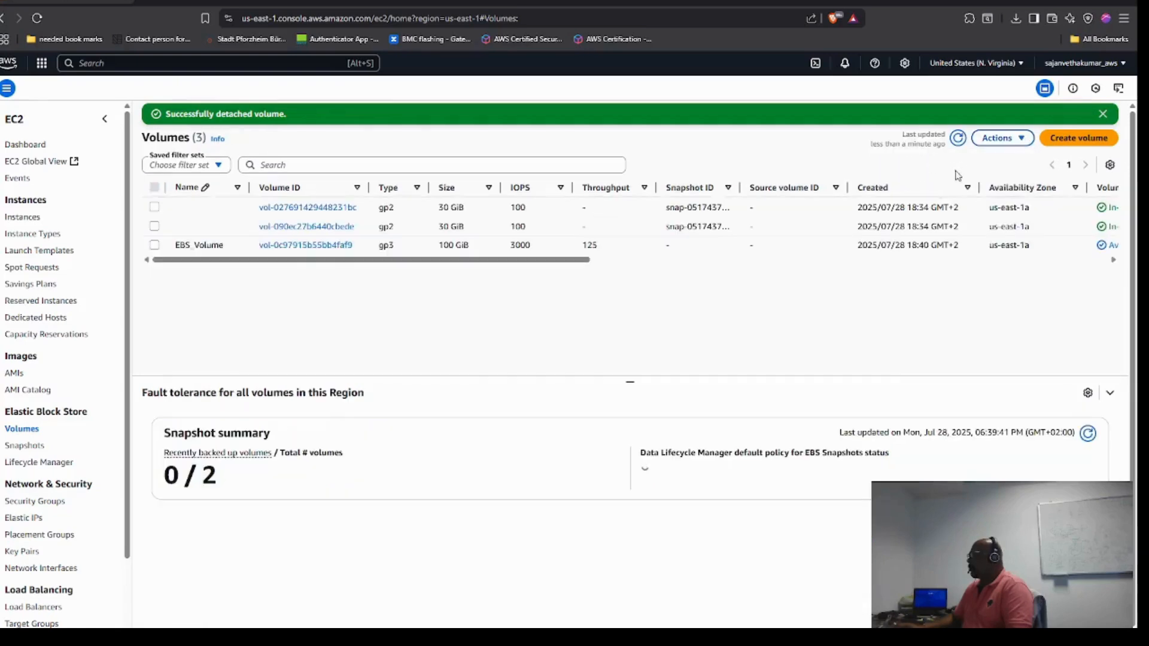
Attach EBS_Volume to the windows2 instance with the device name xvdb.
click(156, 246)
click(1000, 139)
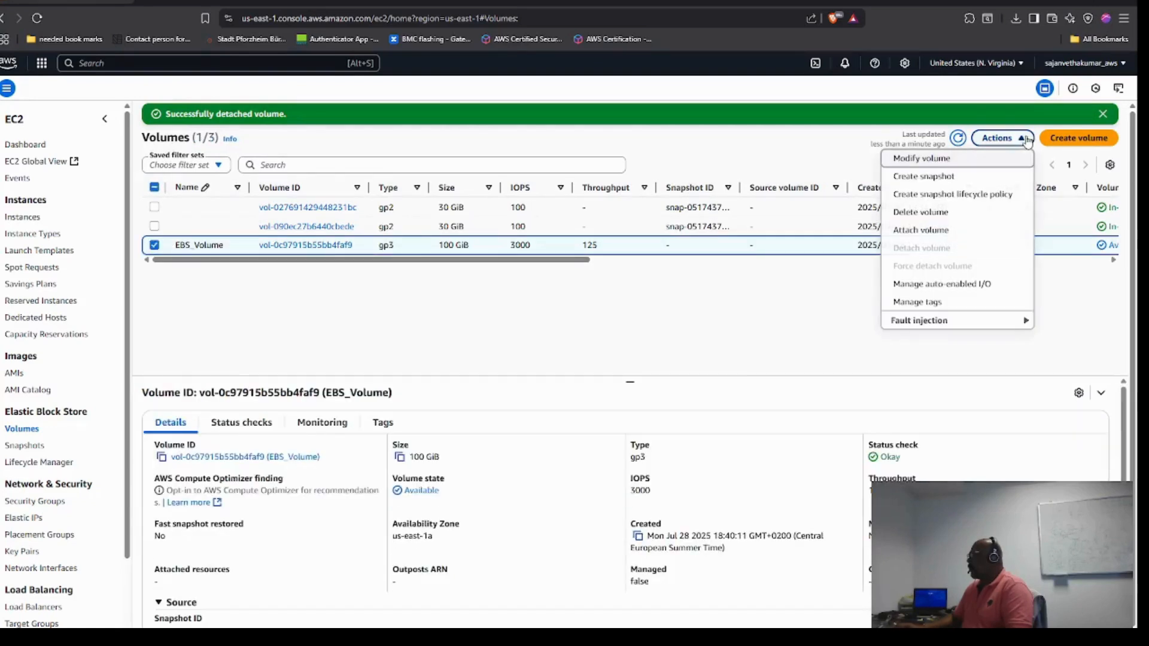
click(933, 237)
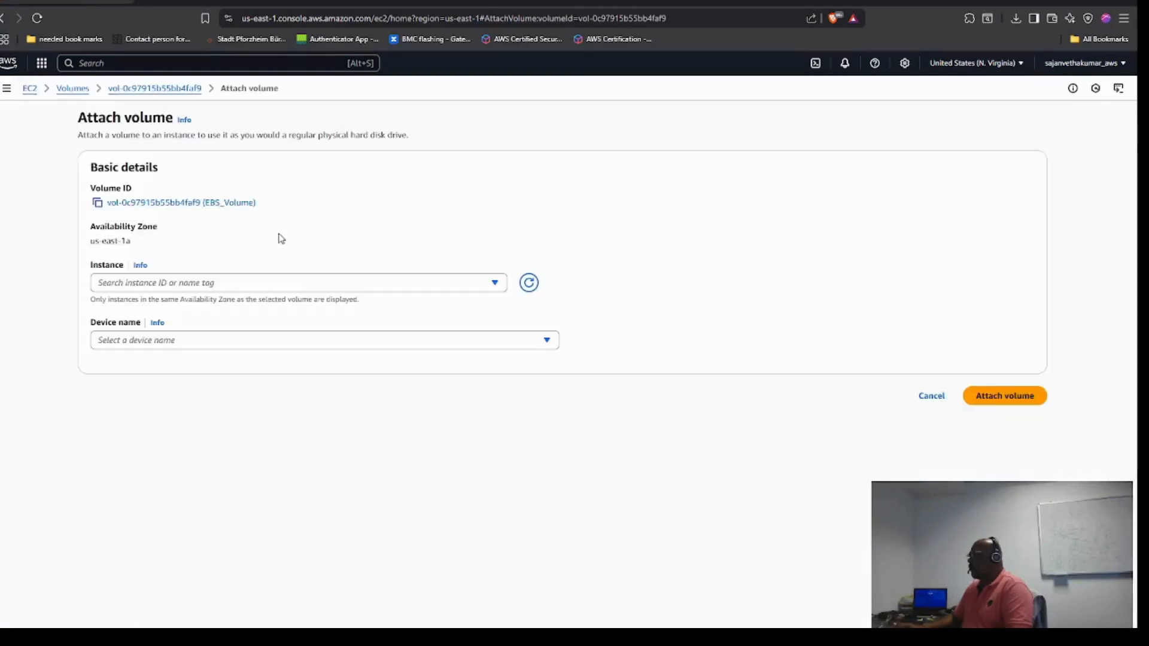
click(499, 286)
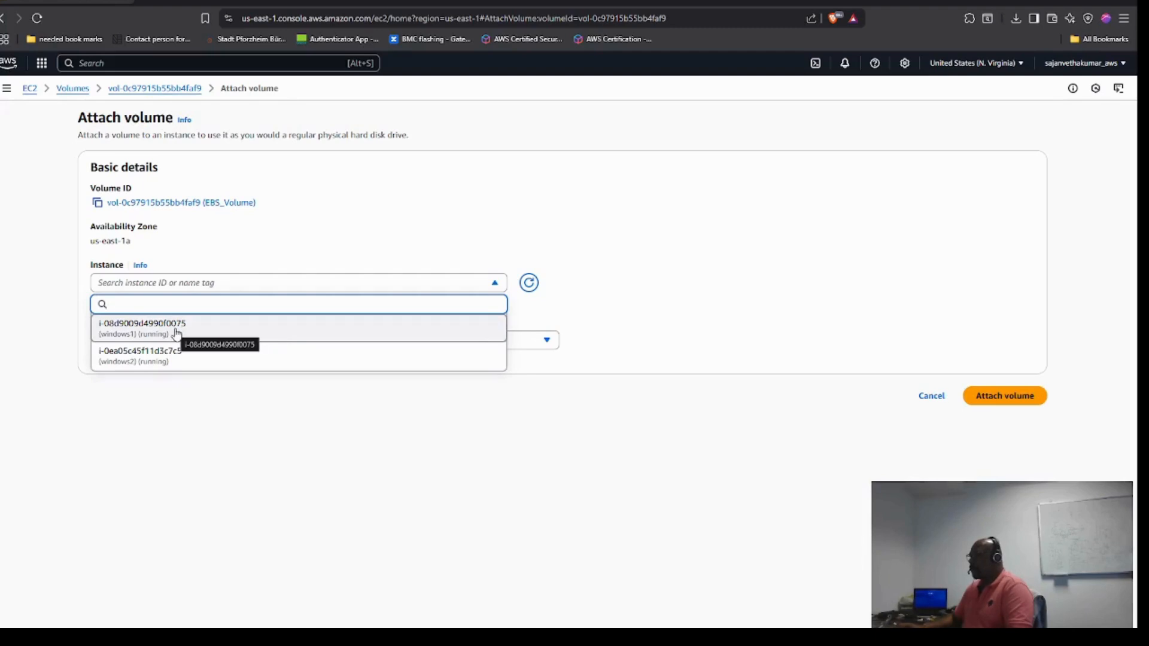
click(175, 353)
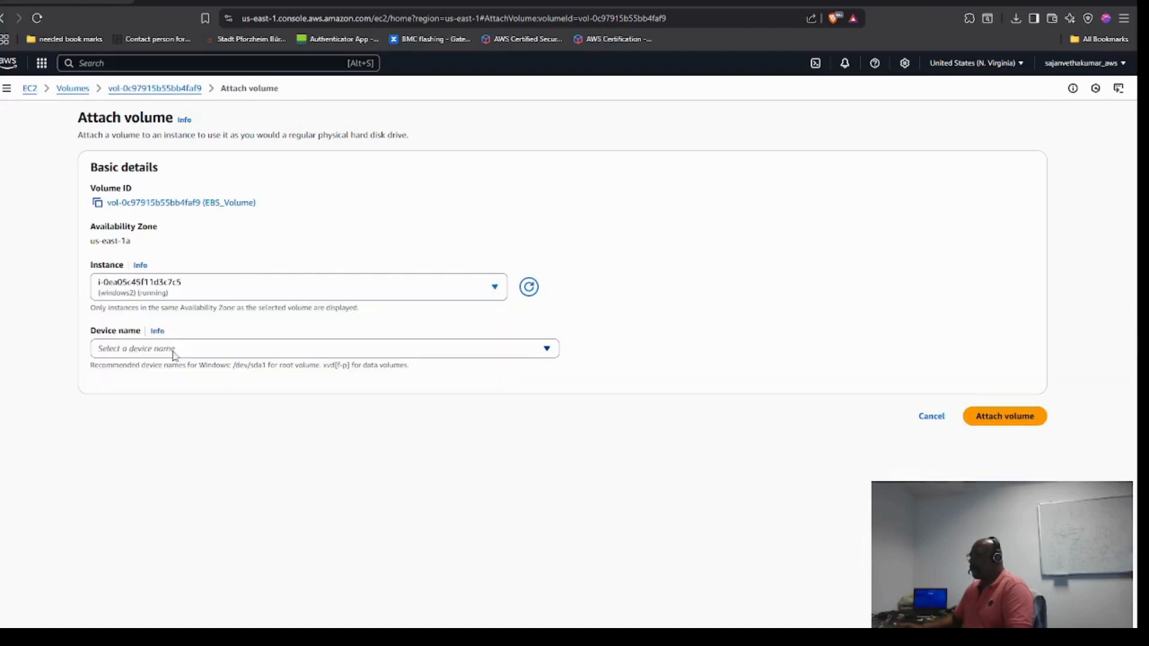
click(338, 350)
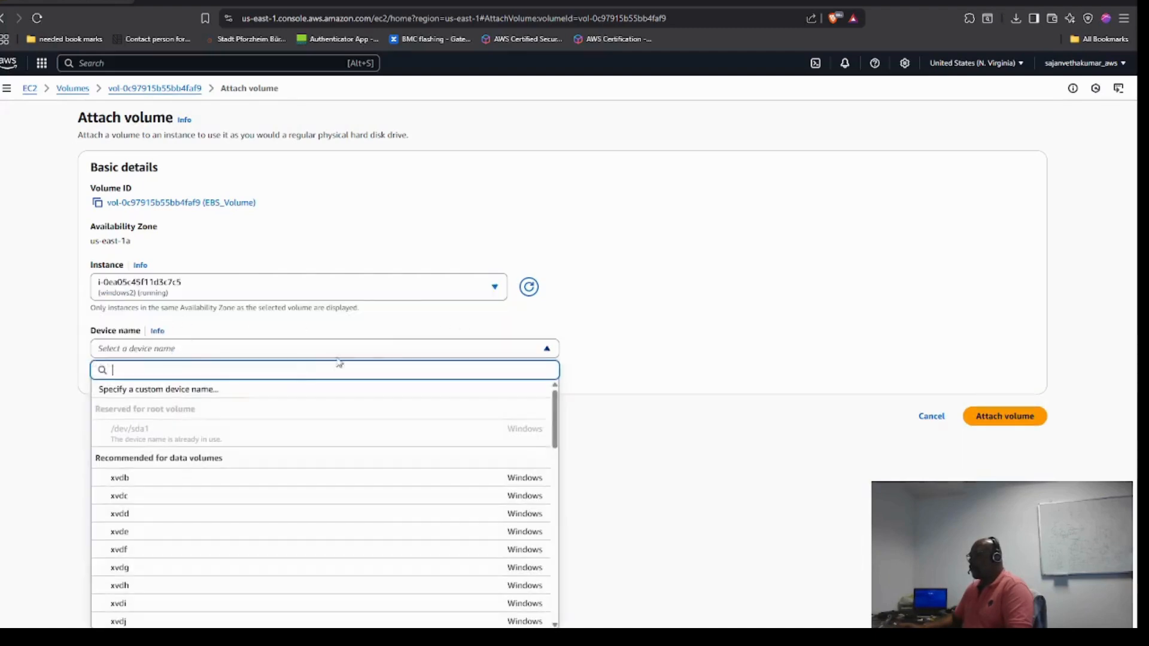
click(167, 485)
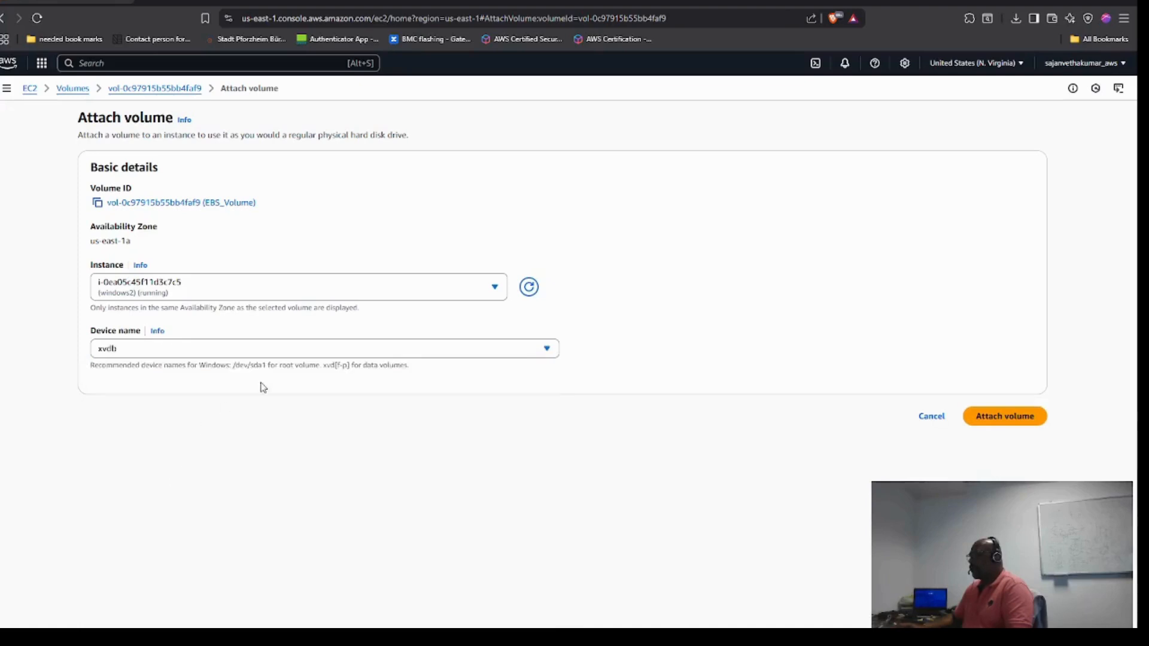
click(1013, 422)
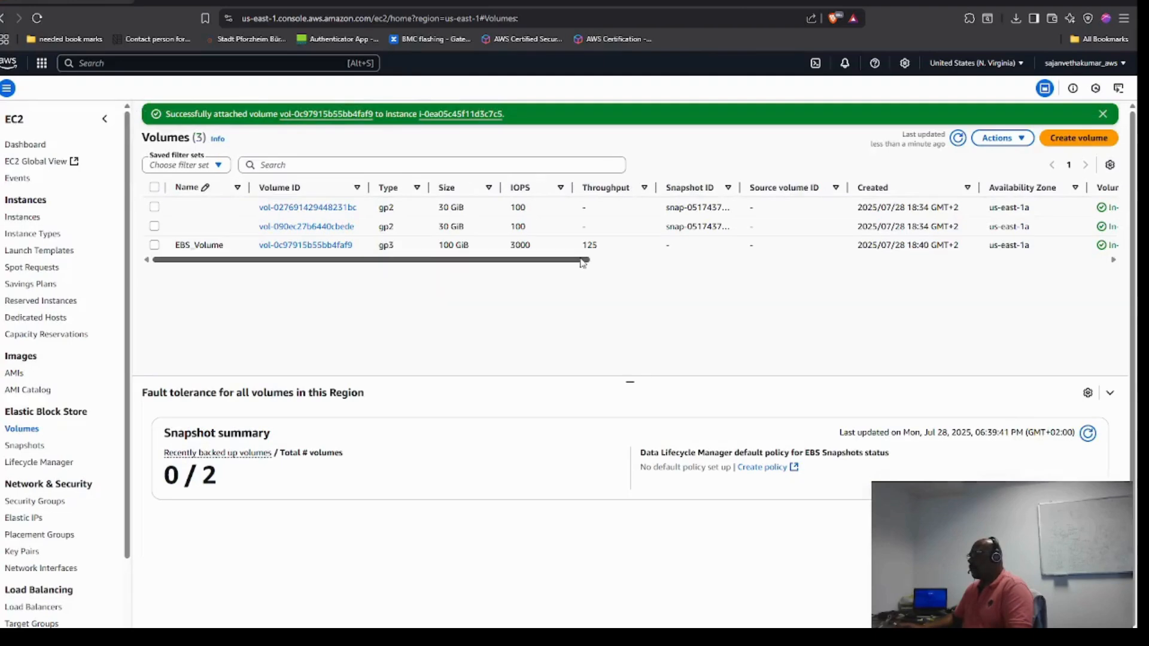
Check EBS_Volume's attached resources in the volumes list and look at Disk Management in the windows1 remote session.
drag(585, 259, 931, 277)
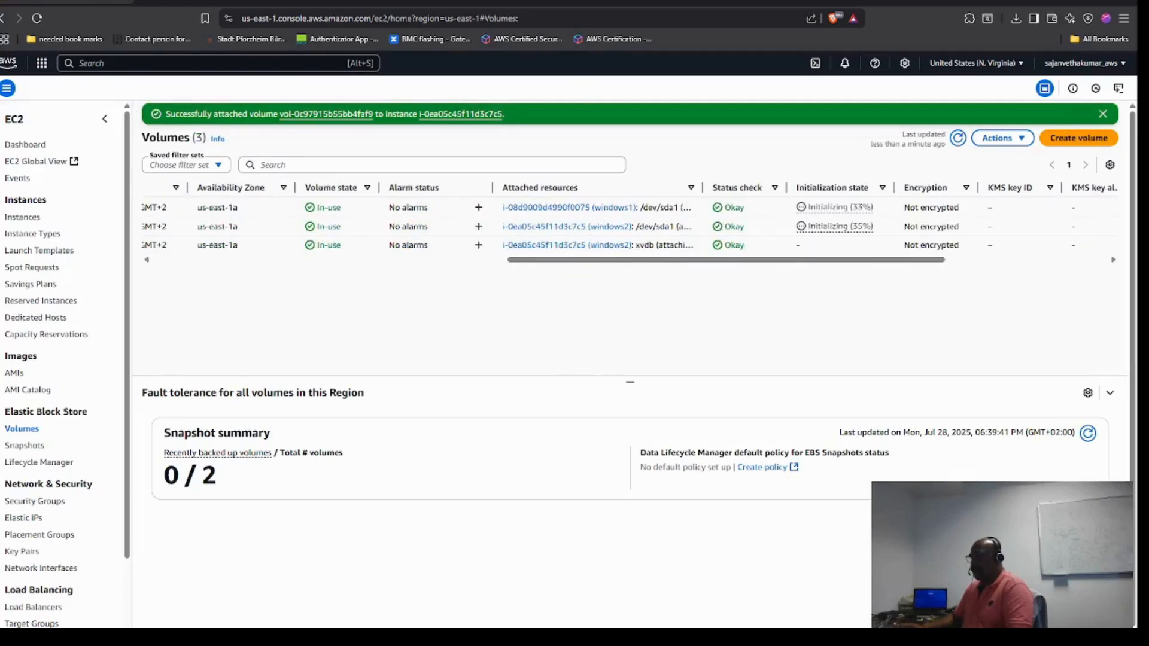
key(alt+Tab)
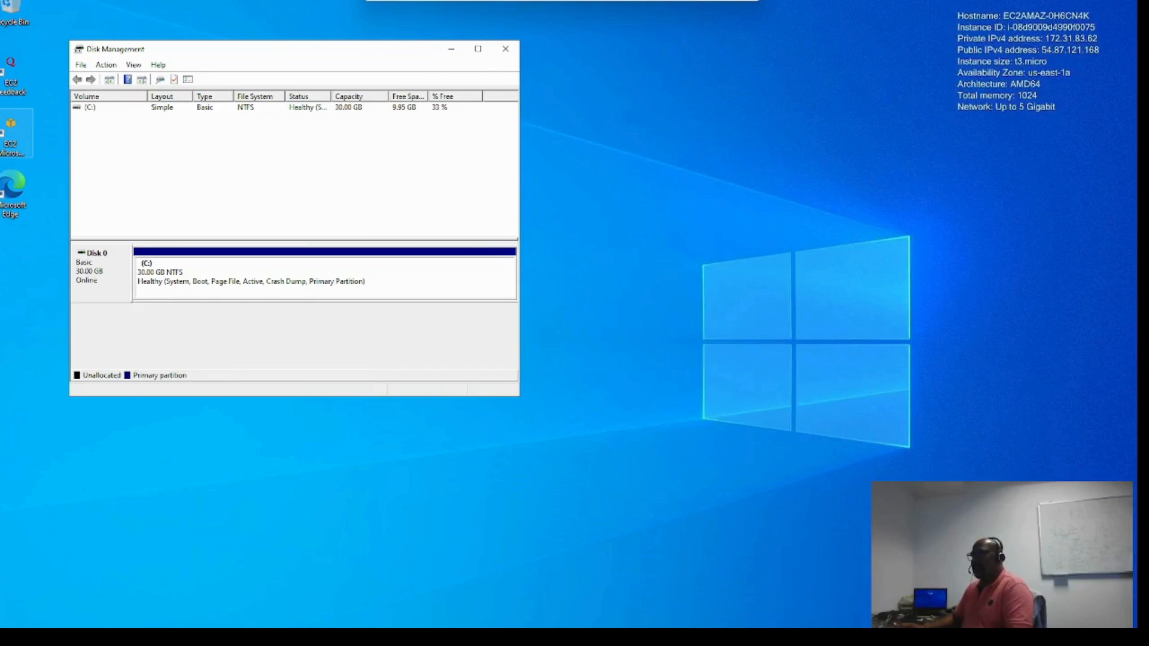
click(690, 0)
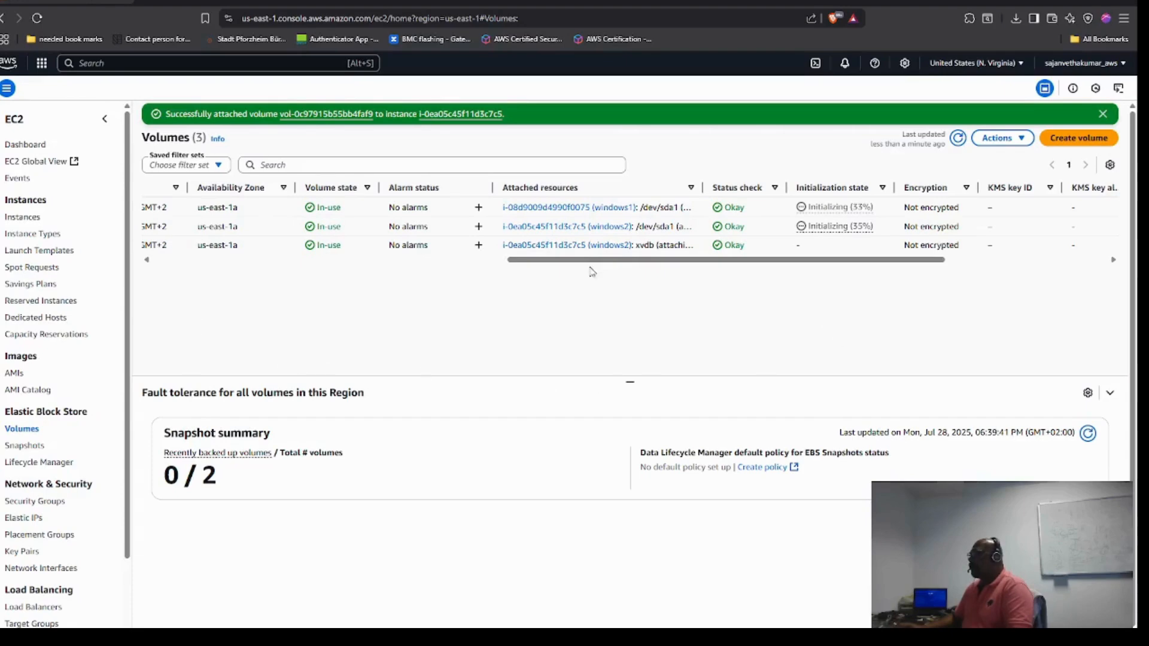
drag(592, 260, 358, 266)
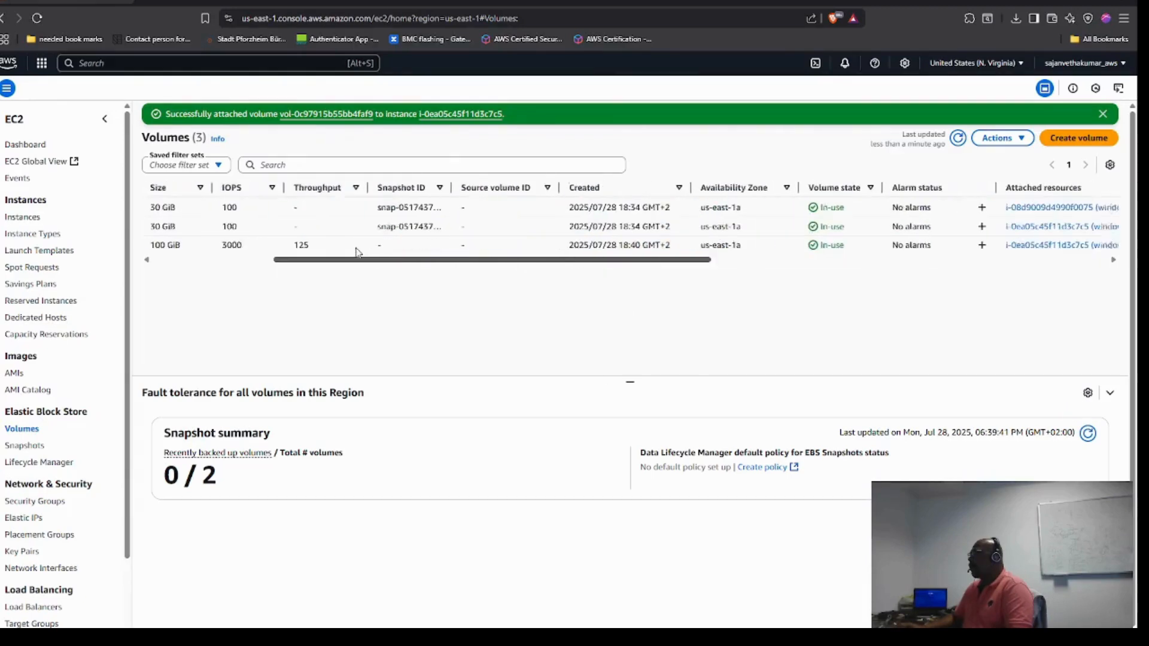
Open the instances list and widen the Public IPv4 DNS column to compare both instances' public addresses.
click(24, 217)
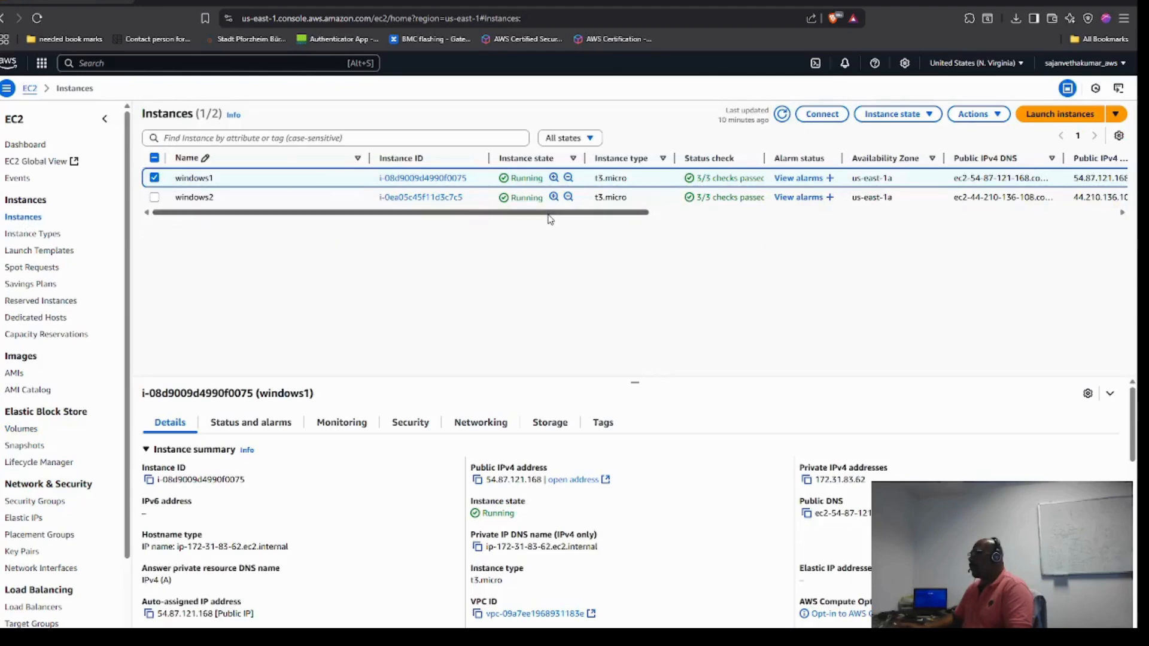
drag(549, 212, 641, 212)
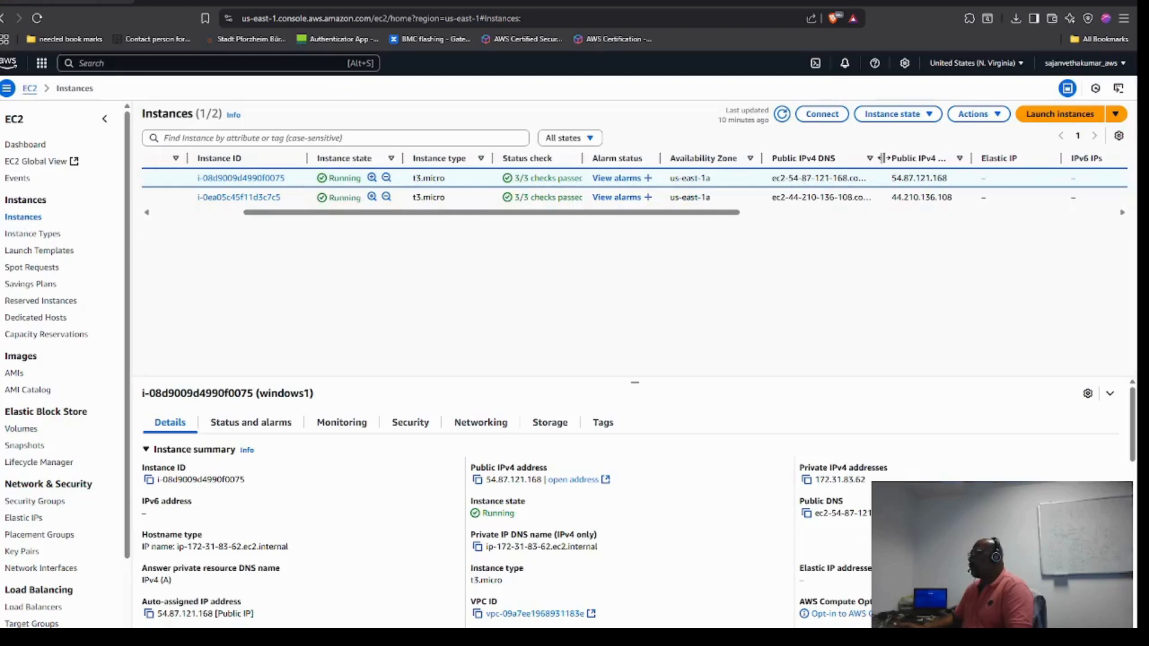
drag(881, 157, 928, 161)
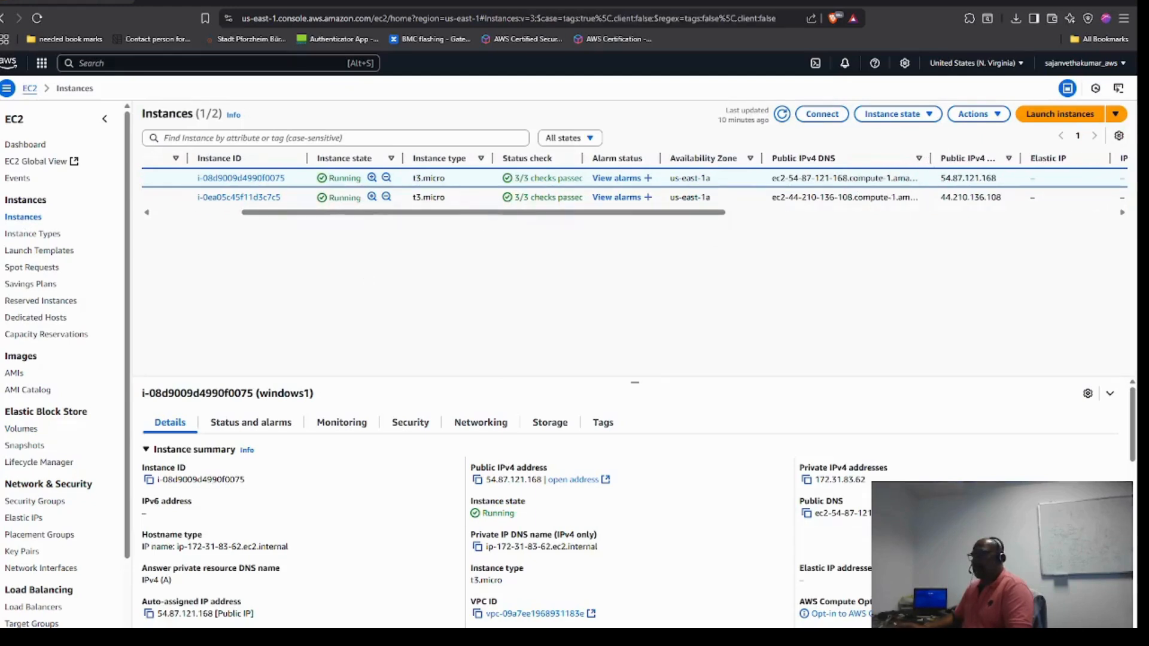
Switch to the windows2 remote desktop session and decline making the PC discoverable on the network.
key(alt+Tab)
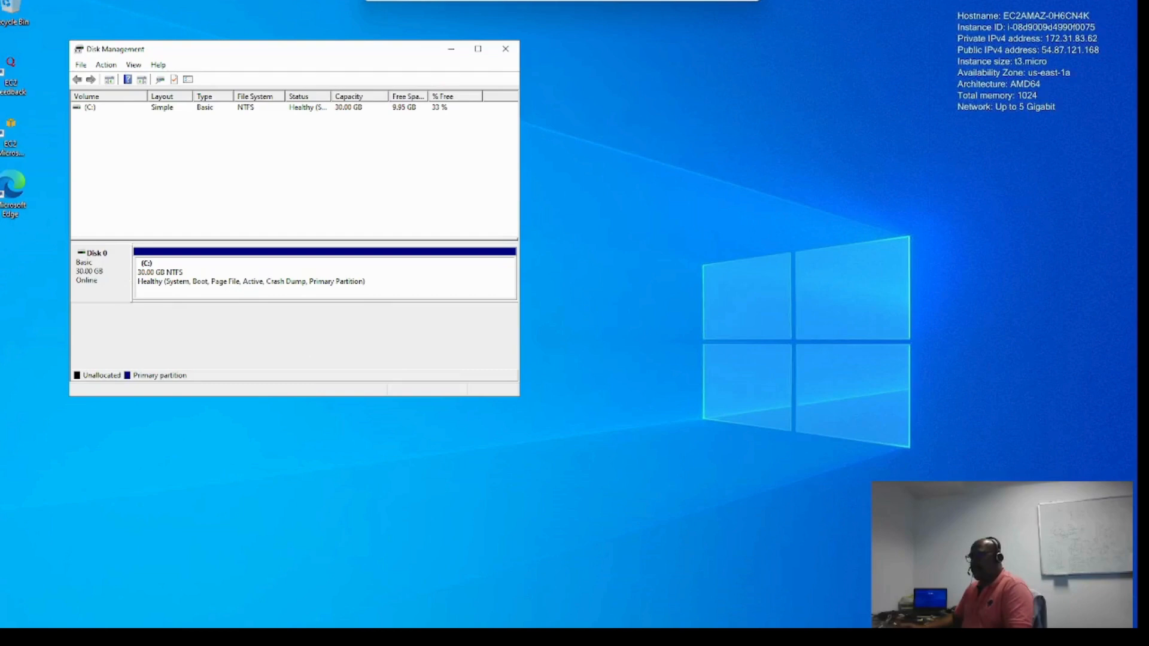
key(alt+Tab)
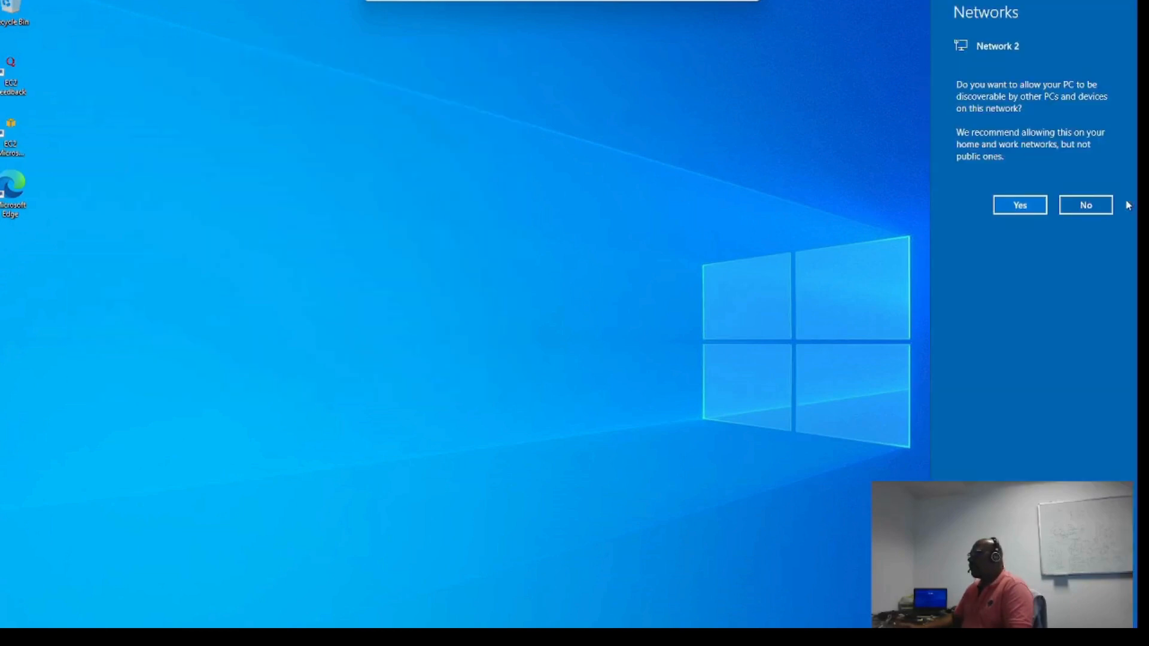
click(1085, 205)
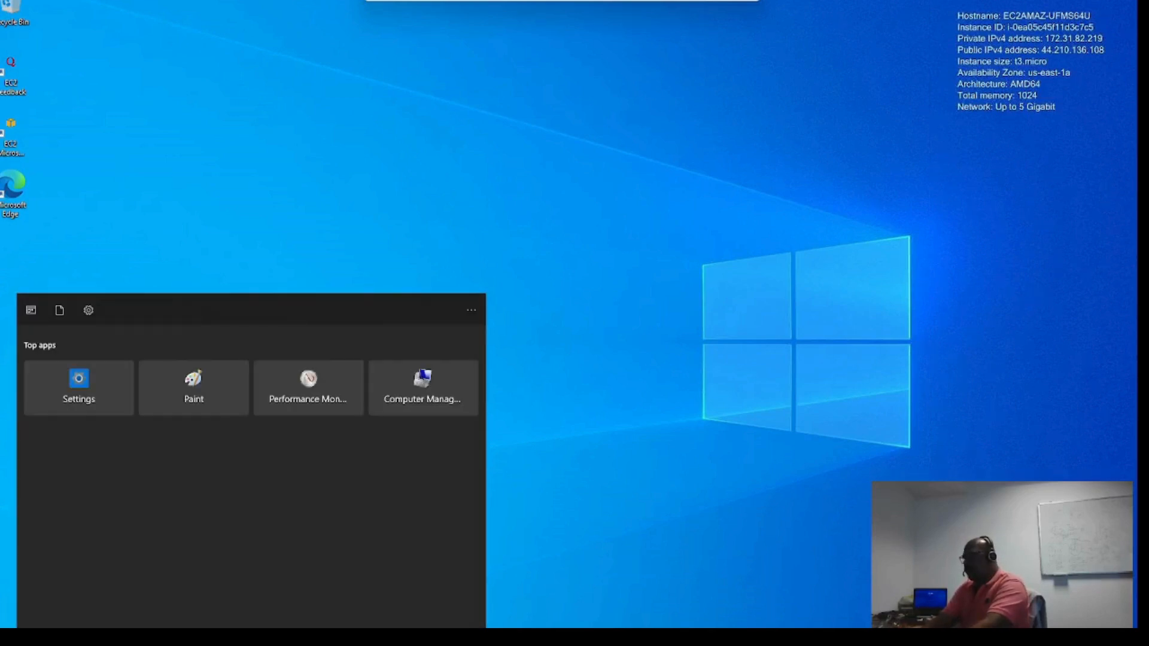
Open Disk Management on windows2 by searching for diskmgmt.msc.
text(disk)
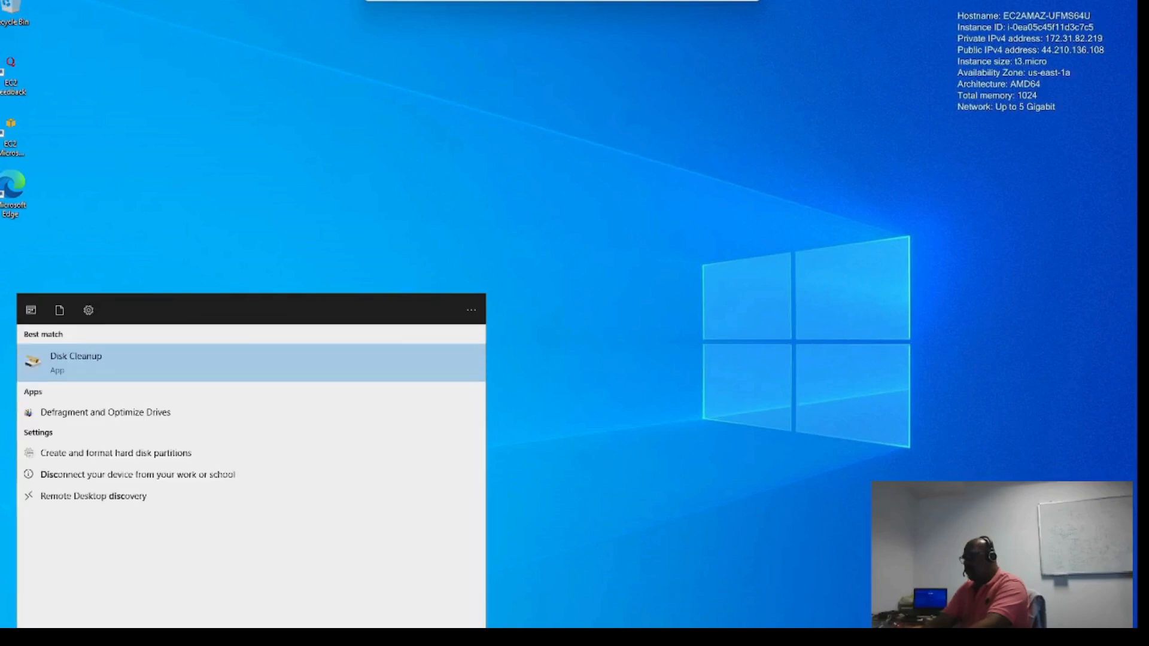
text( m)
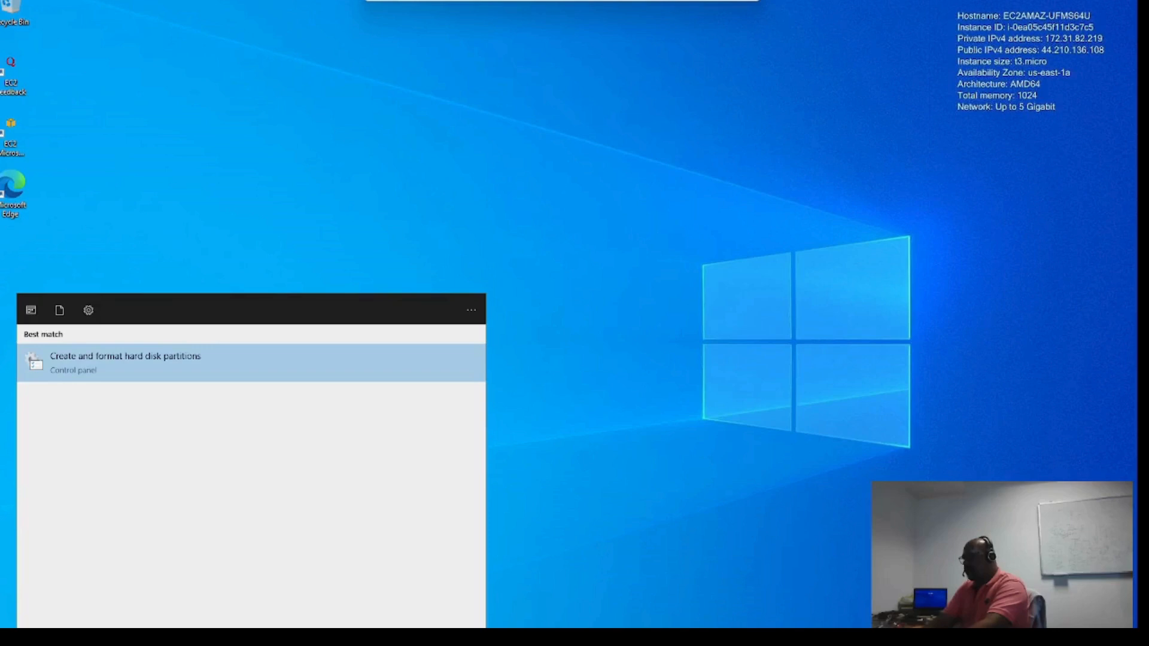
text(gmt.msc)
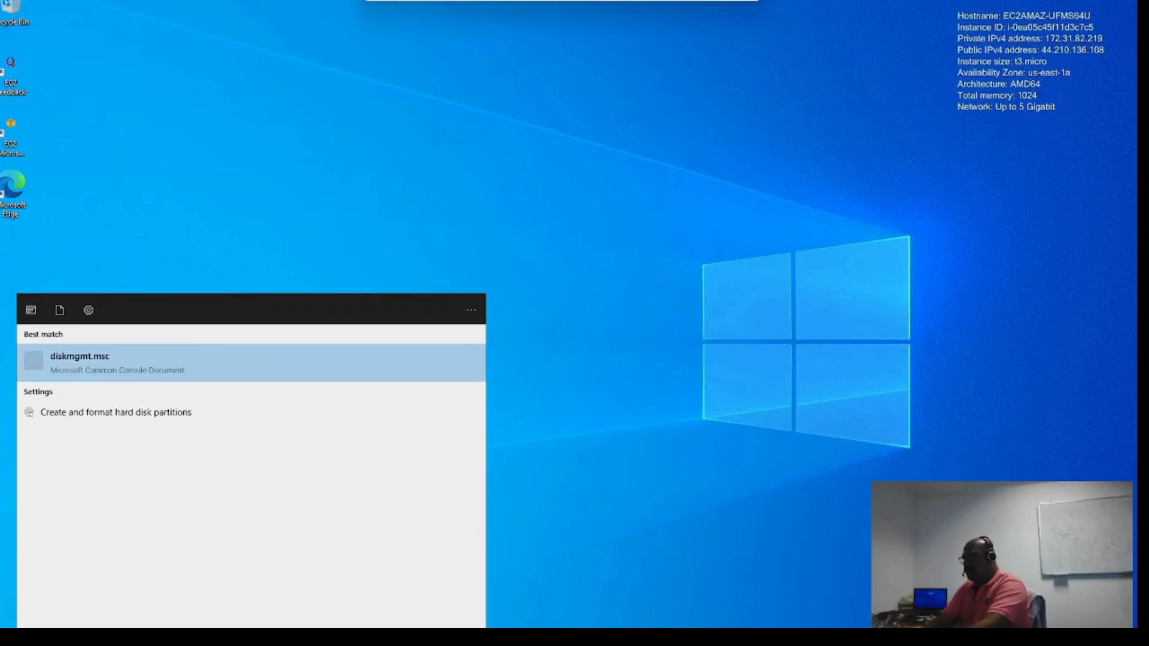
click(123, 366)
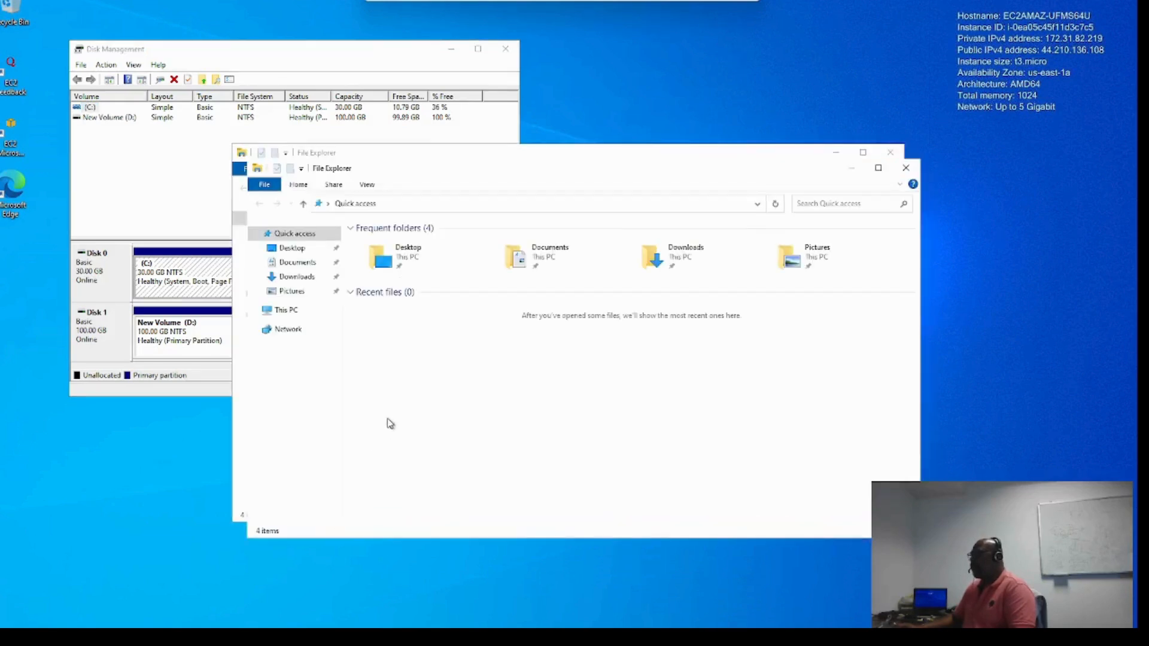
Maximize File Explorer on windows2 and open New Volume (D:) from This PC to view its stored files.
click(877, 169)
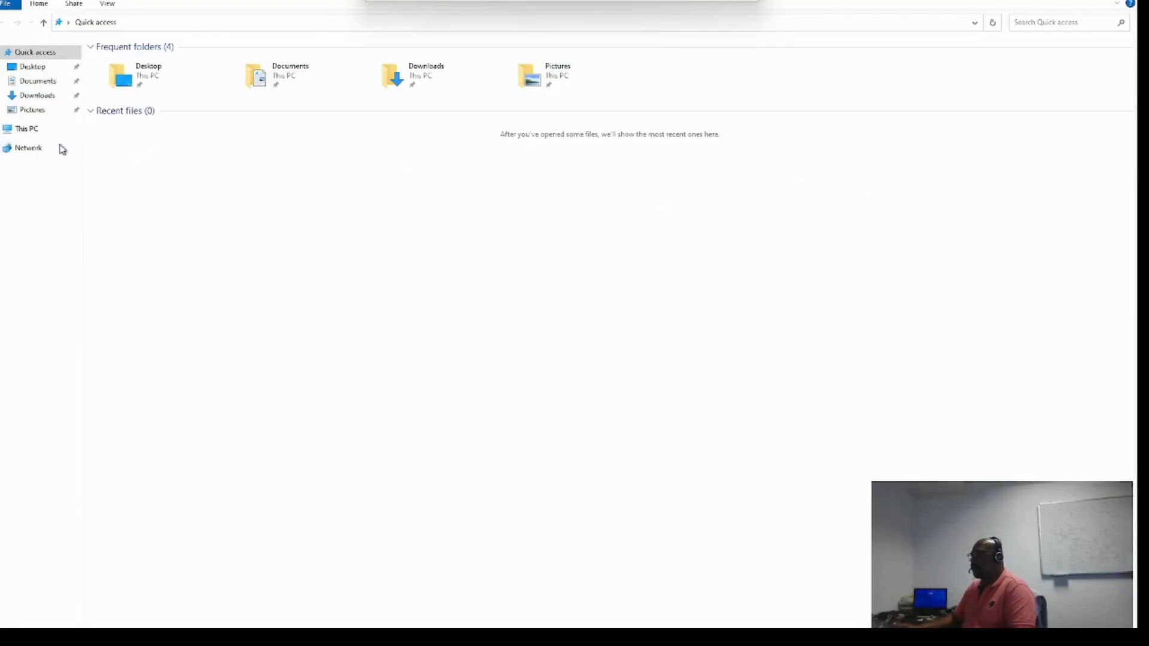
click(33, 131)
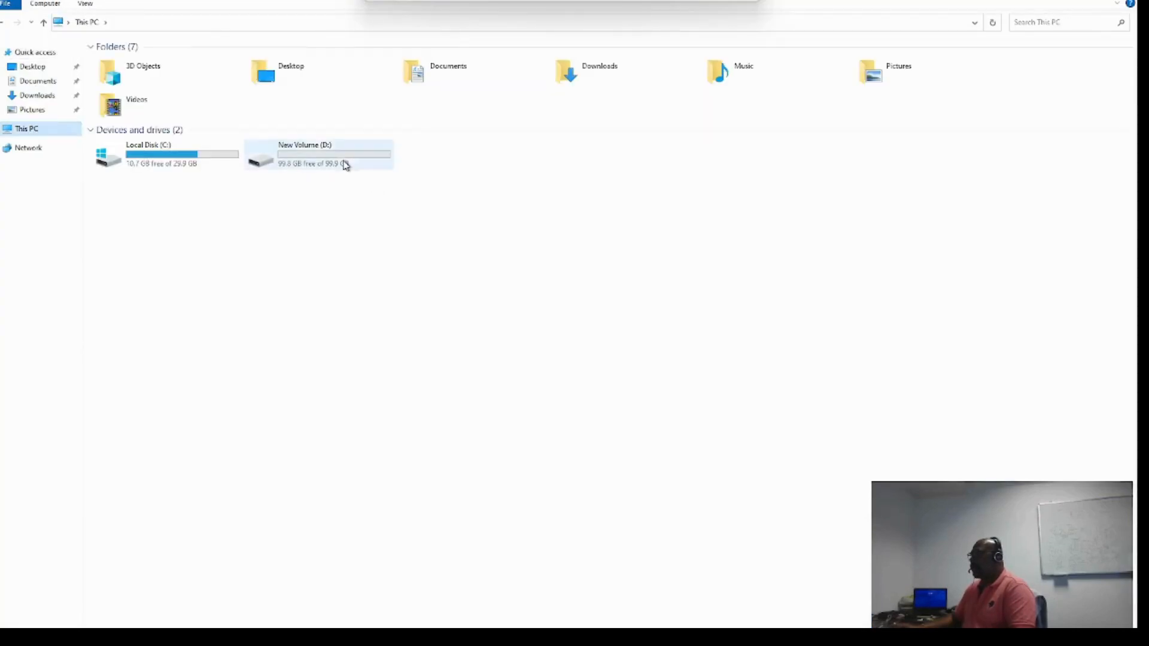
click(345, 165)
double_click(345, 165)
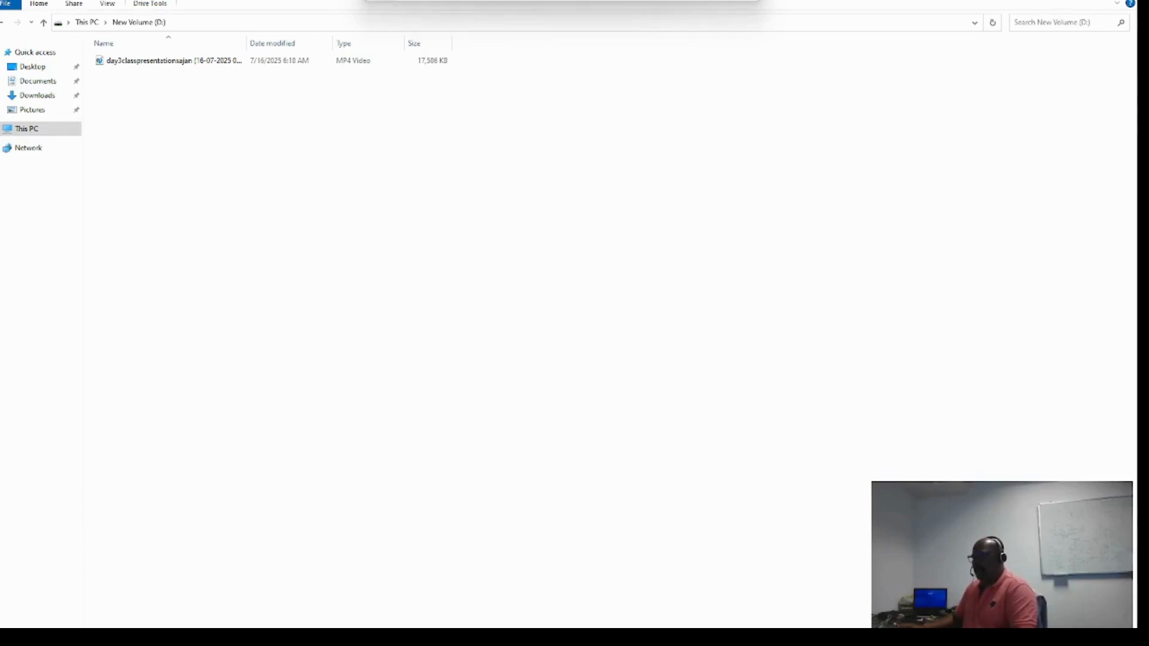
Return to the EC2 console in the browser and terminate both the windows1 and windows2 instances.
key(alt+Tab)
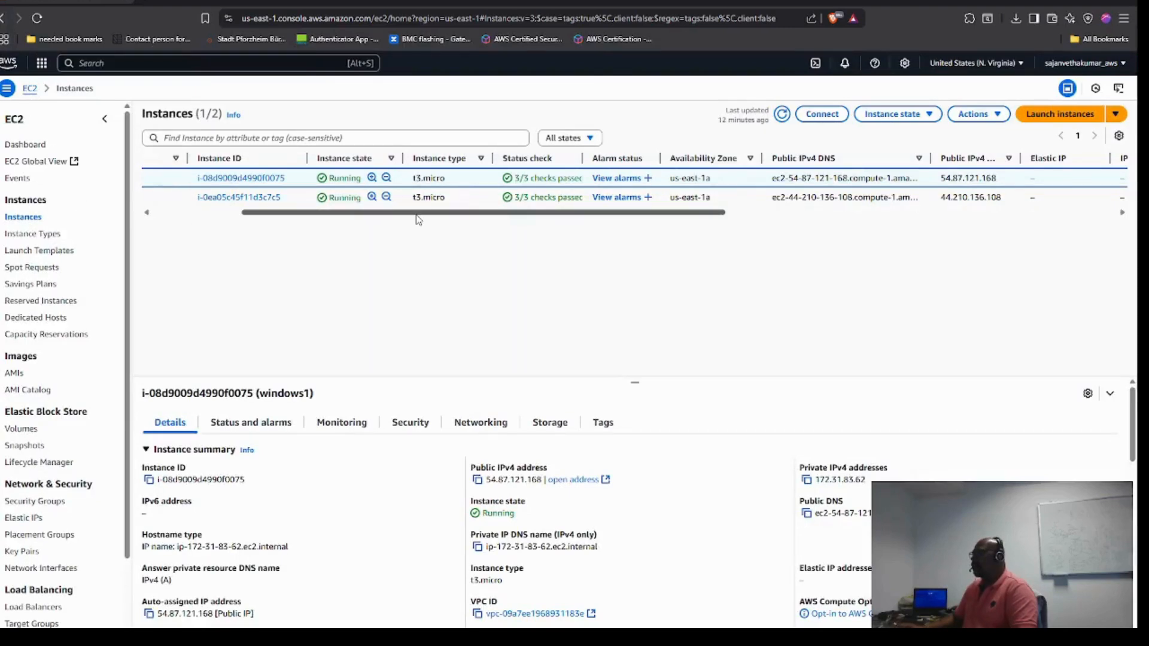
drag(418, 220, 179, 213)
click(154, 197)
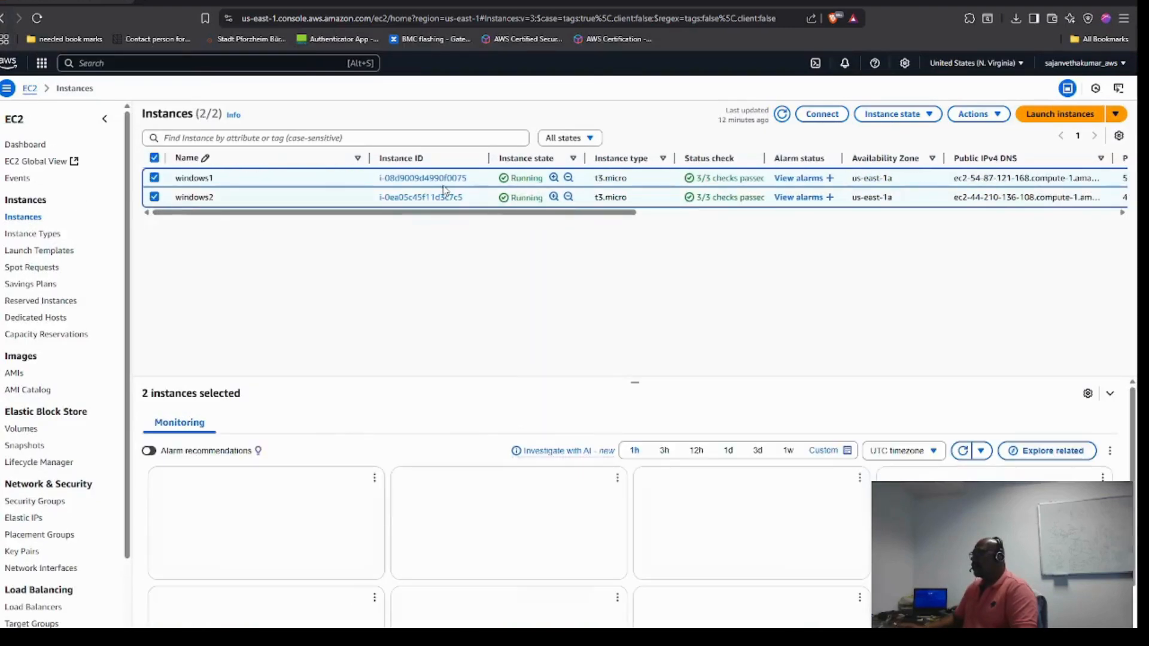
click(1000, 115)
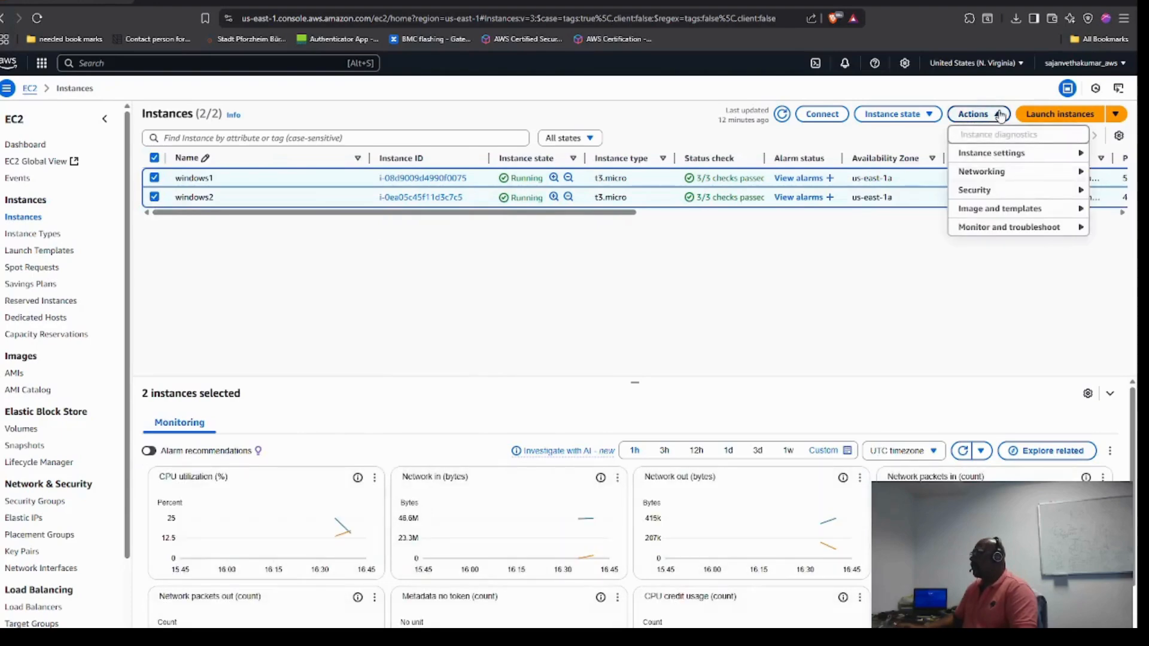
click(894, 114)
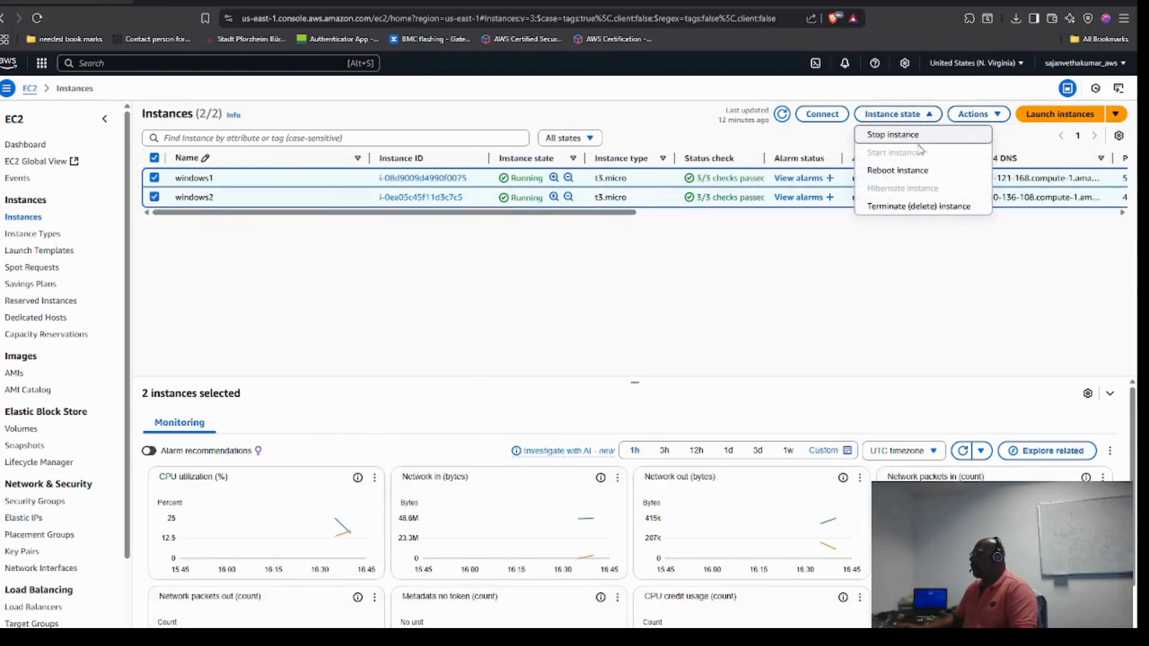
click(911, 206)
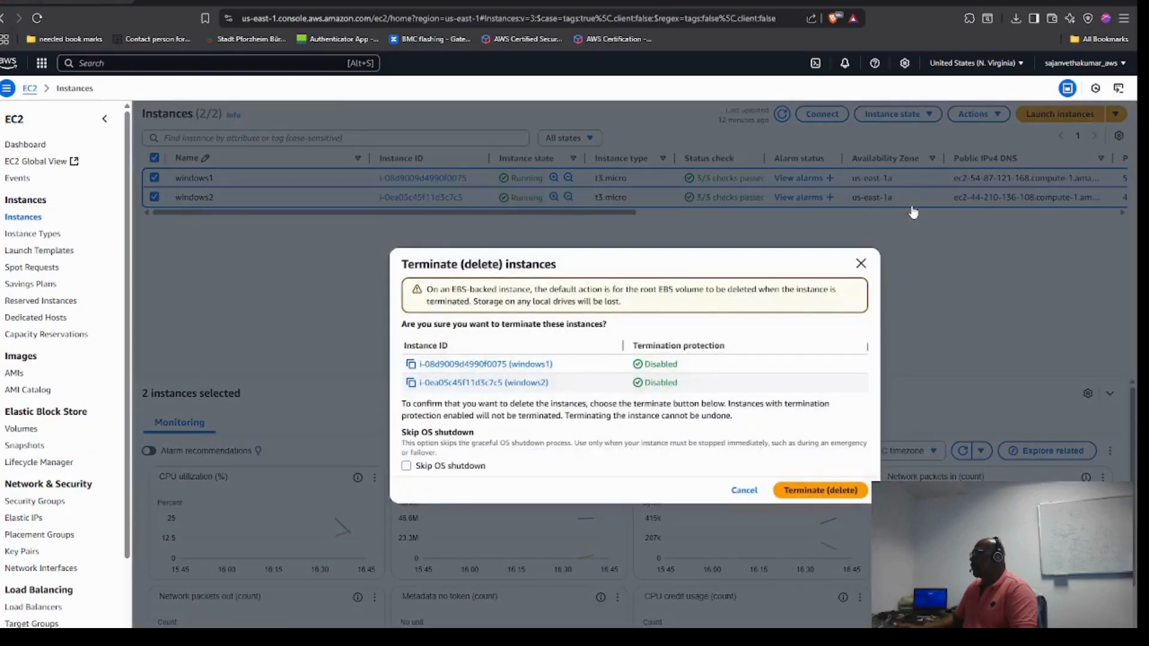
click(806, 492)
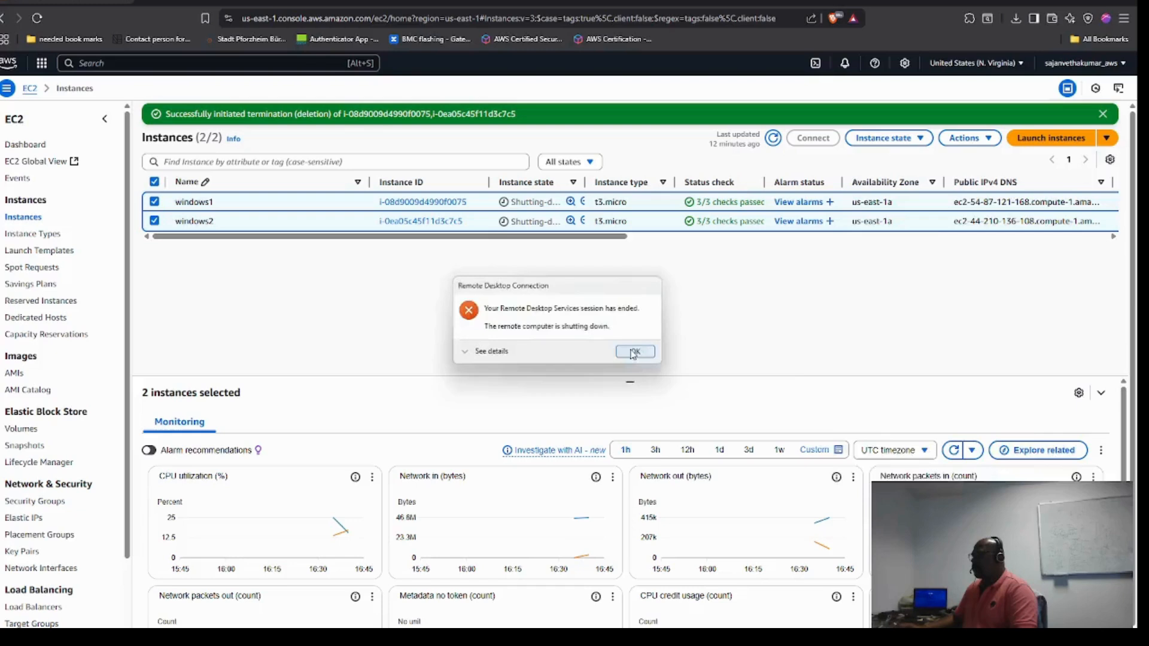
Dismiss the ended-session messages and close the Remote Desktop Connection window.
click(634, 352)
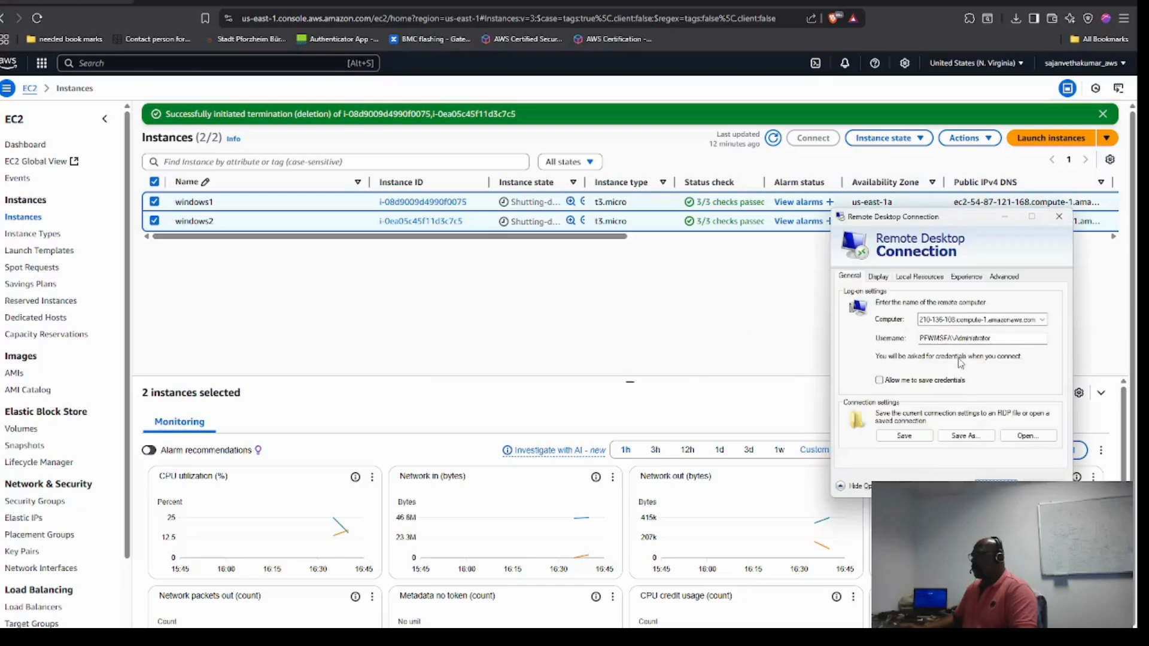
click(1059, 216)
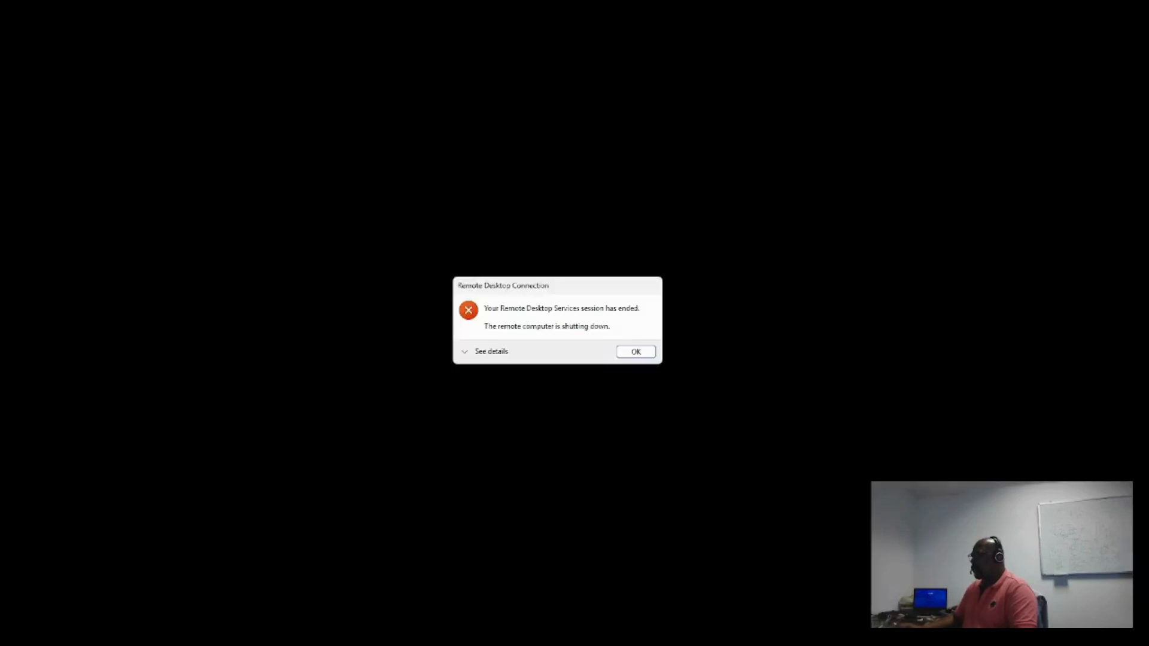
click(648, 353)
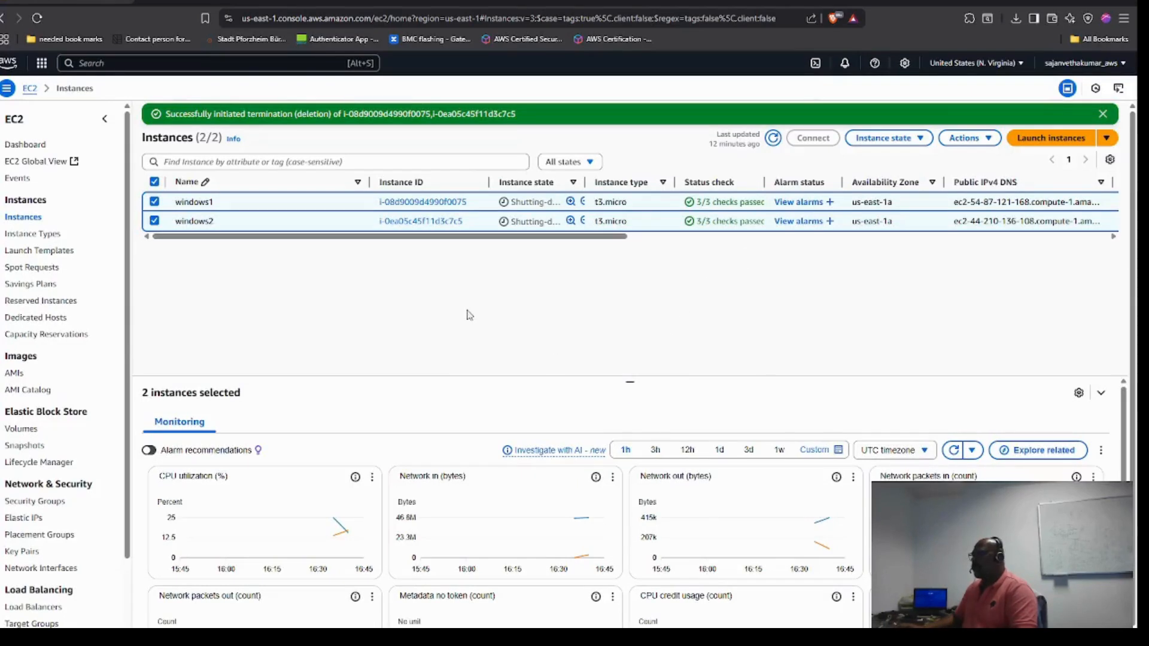
Refresh the instances list and repeatedly refresh the EBS volumes list to check the volume states during termination.
click(772, 138)
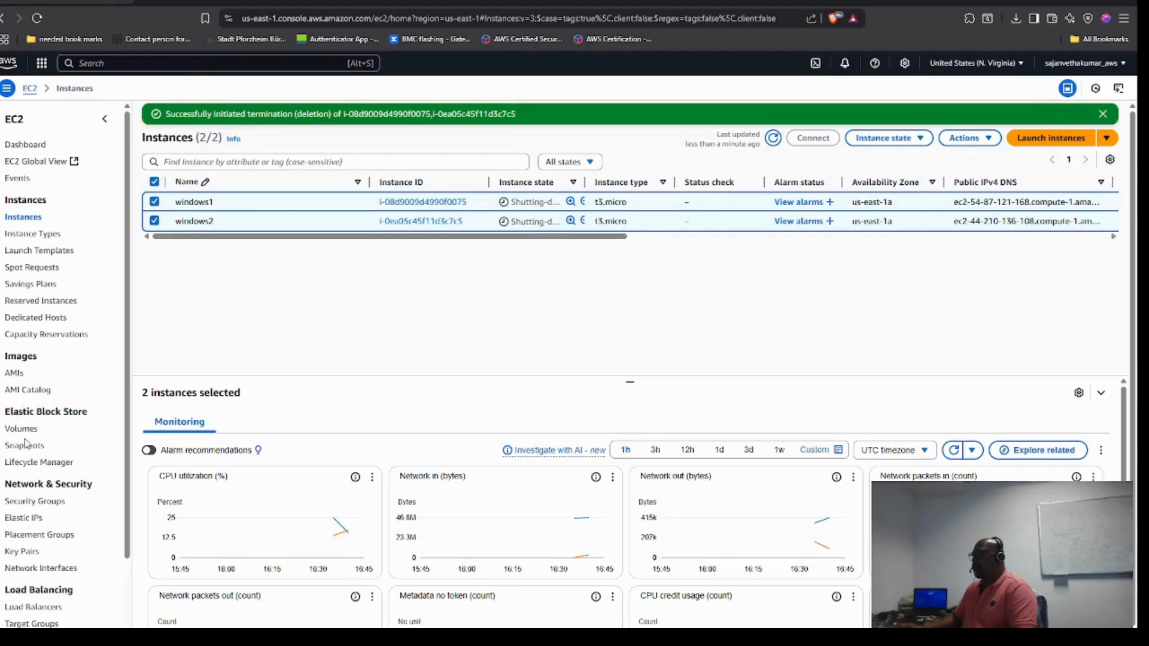
click(38, 426)
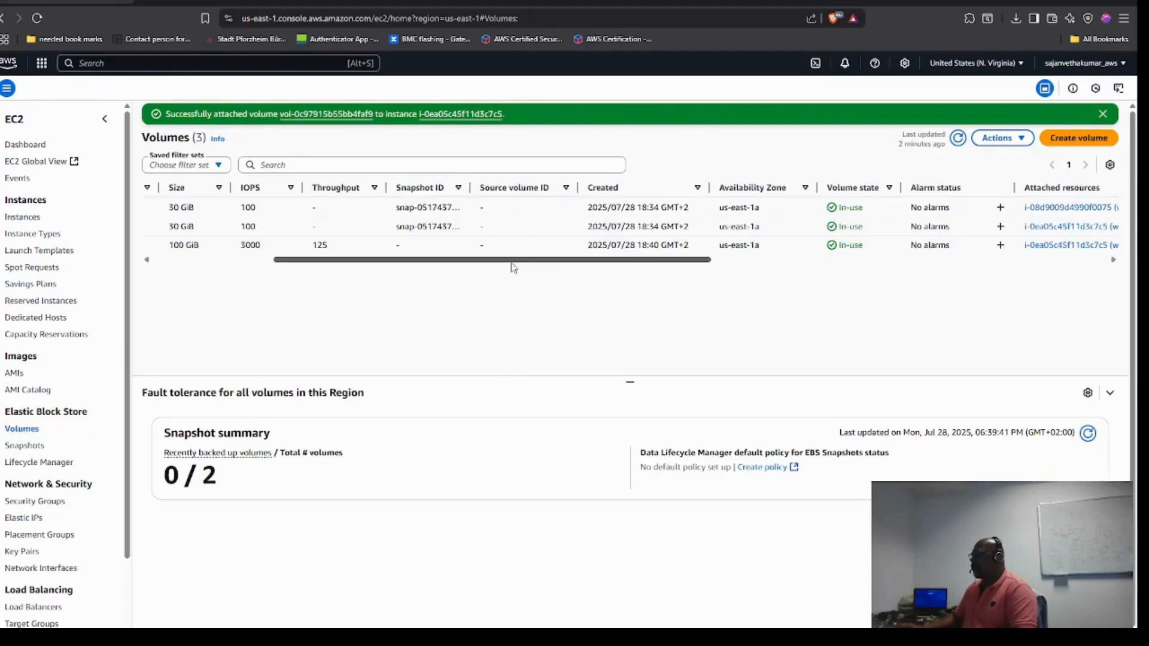
drag(515, 260, 424, 261)
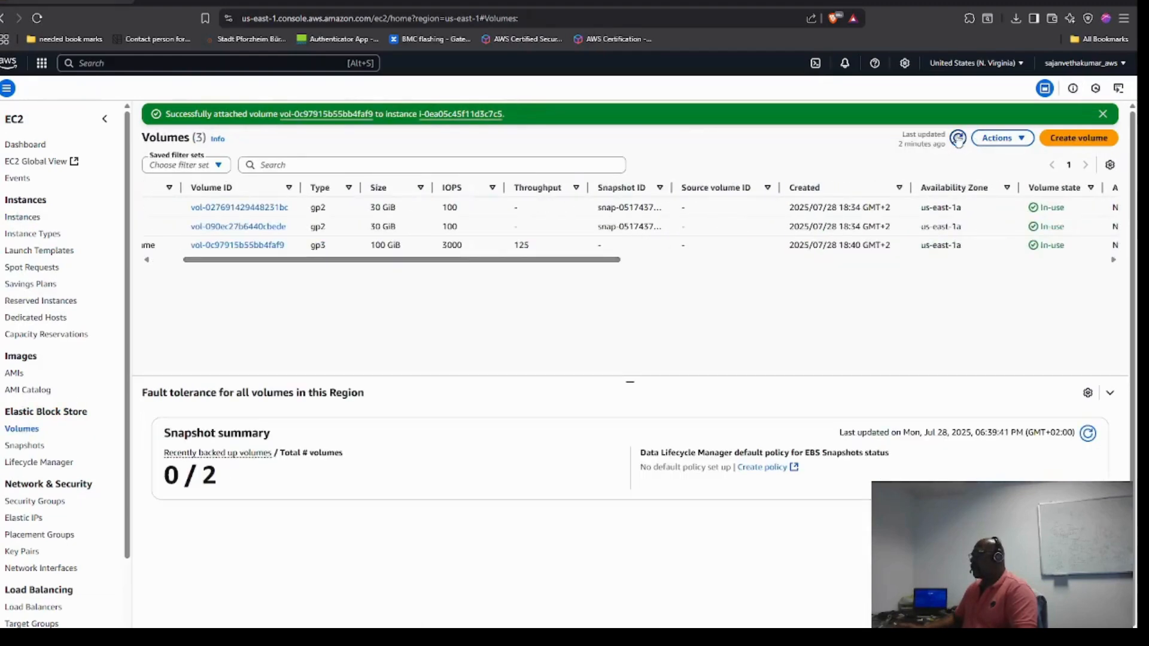
click(958, 139)
drag(579, 270, 533, 264)
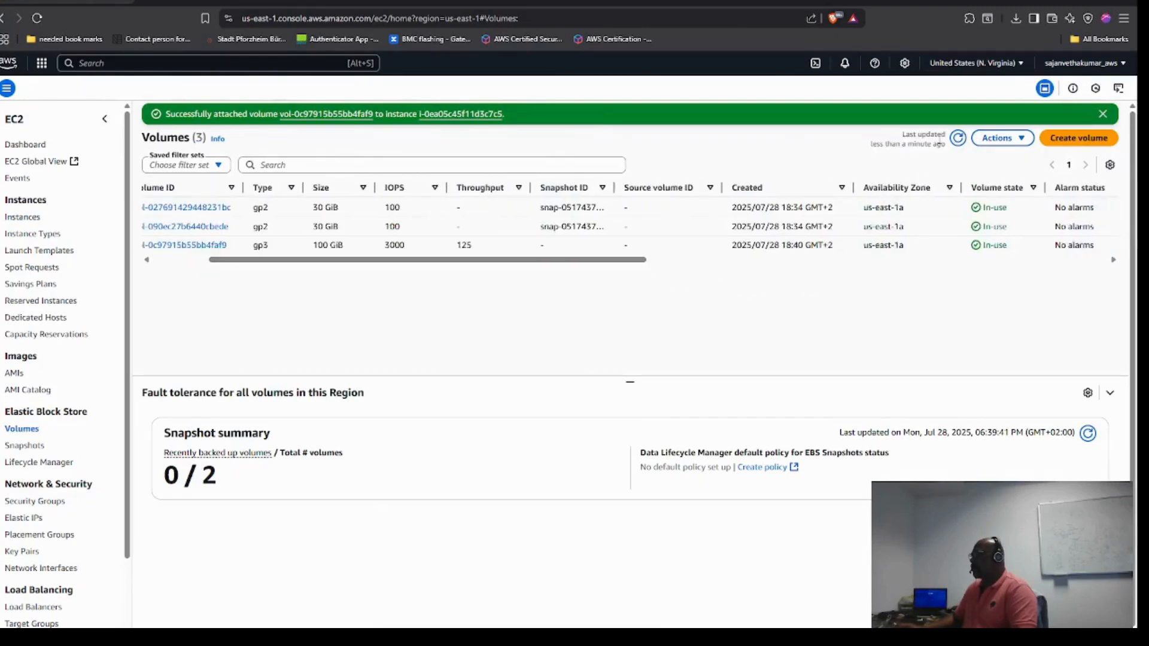
click(958, 139)
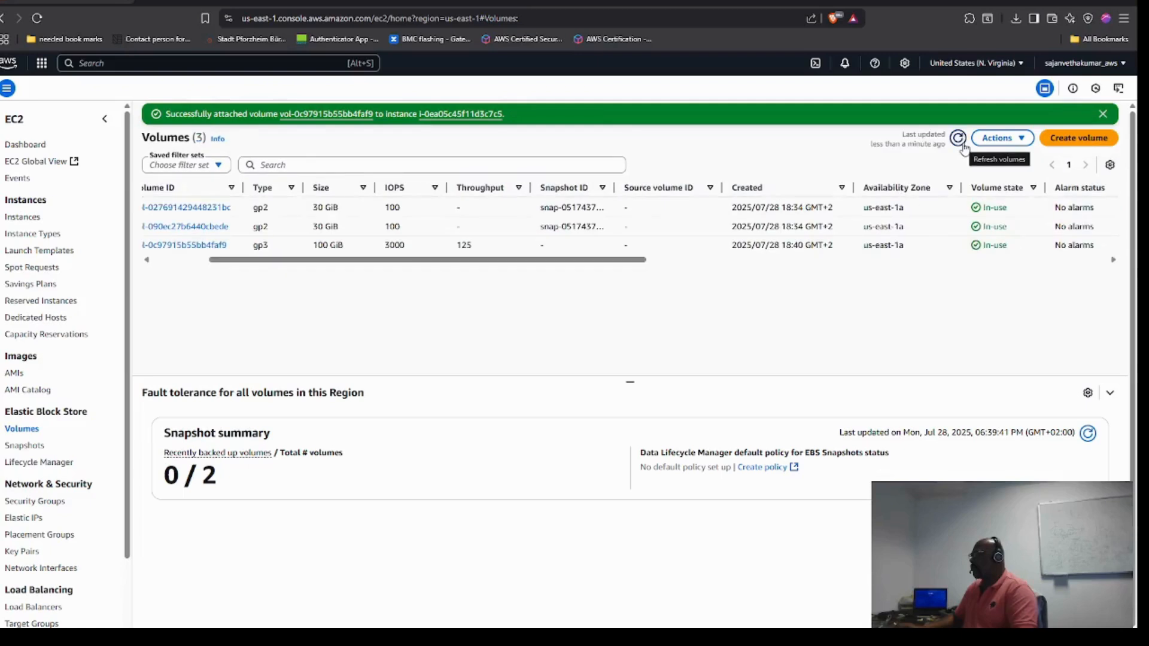
click(963, 148)
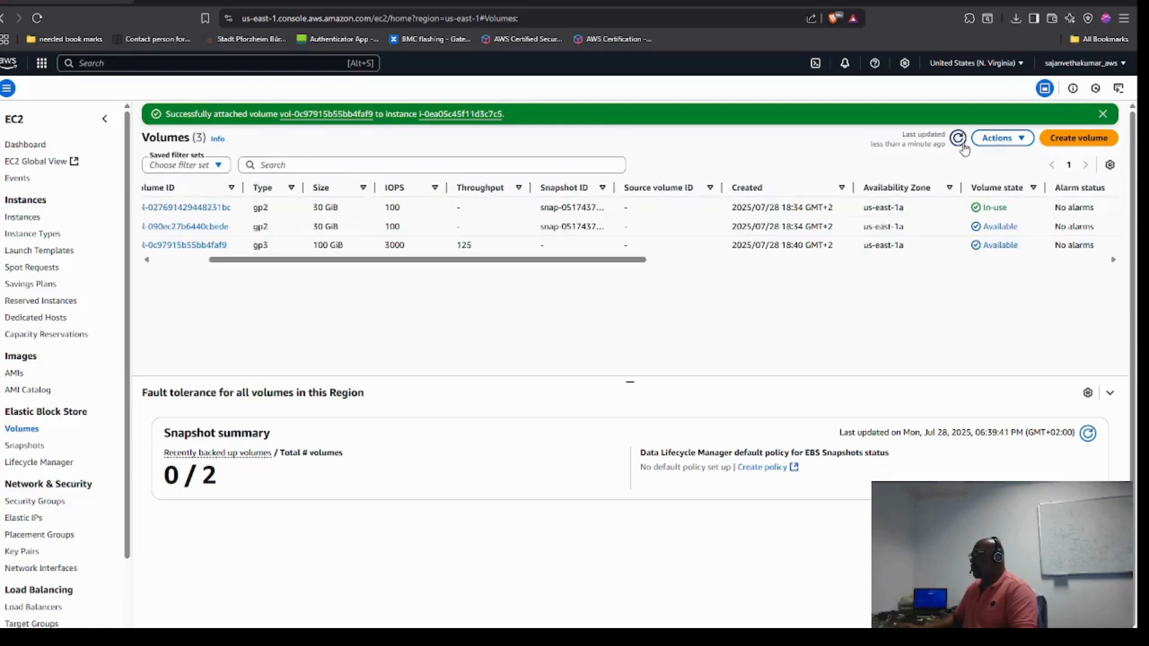
click(963, 149)
click(958, 140)
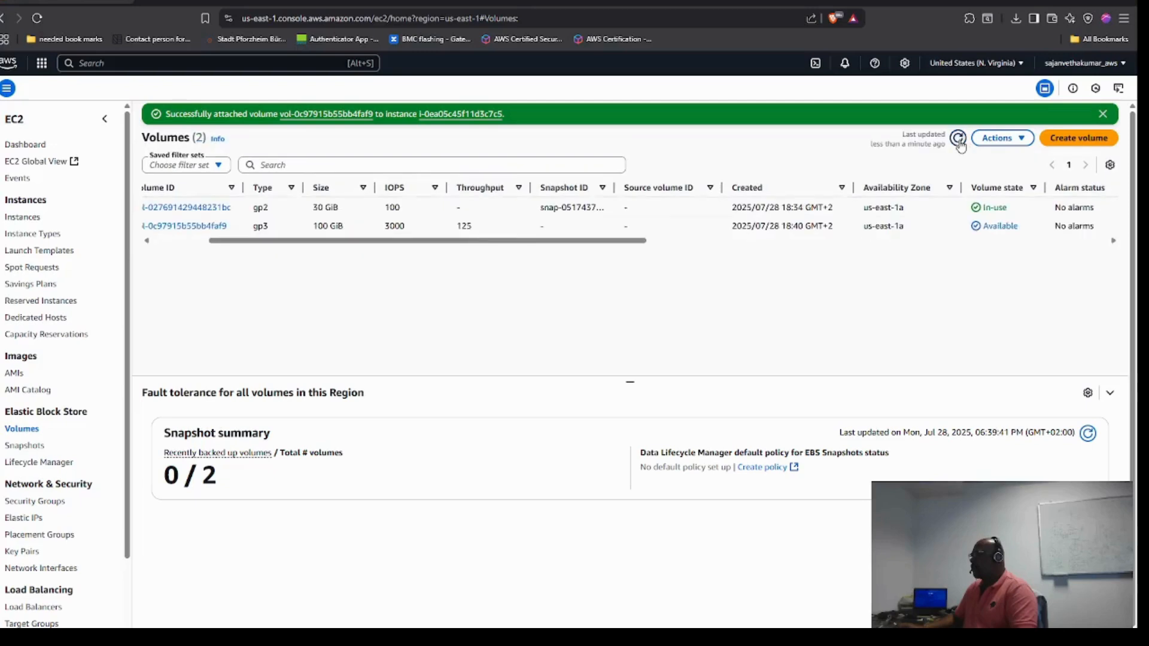
click(958, 141)
Examine the remaining volumes' names, states and attached resources, refreshing the list repeatedly to follow the removal of the windows1 root volume.
drag(597, 241, 511, 244)
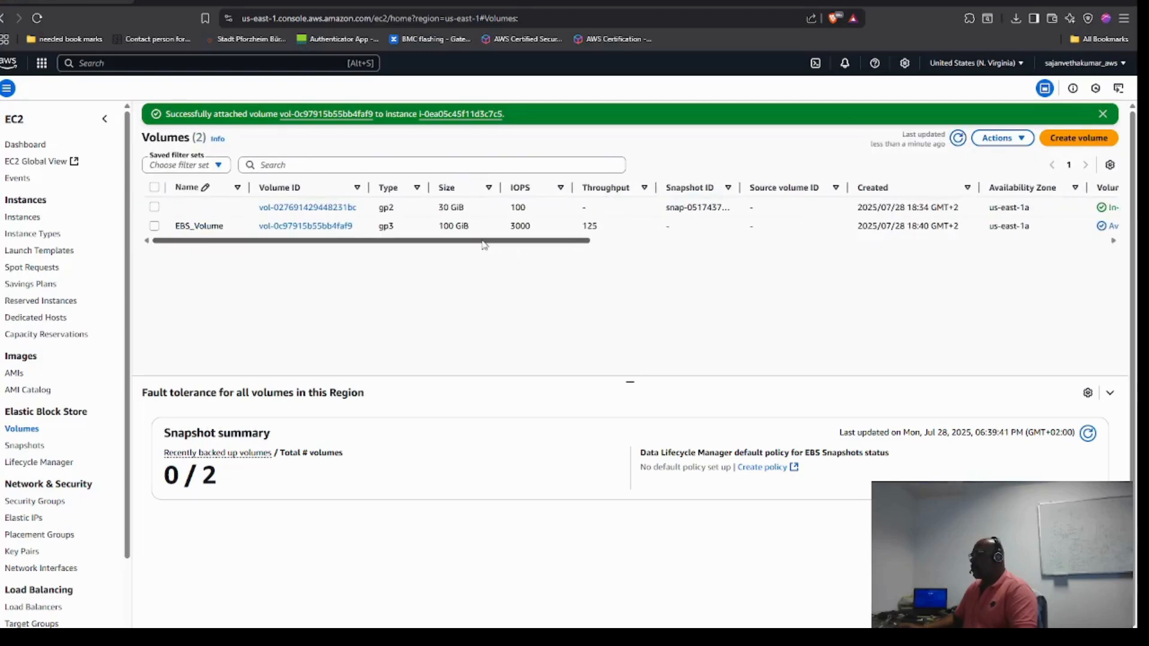
click(957, 138)
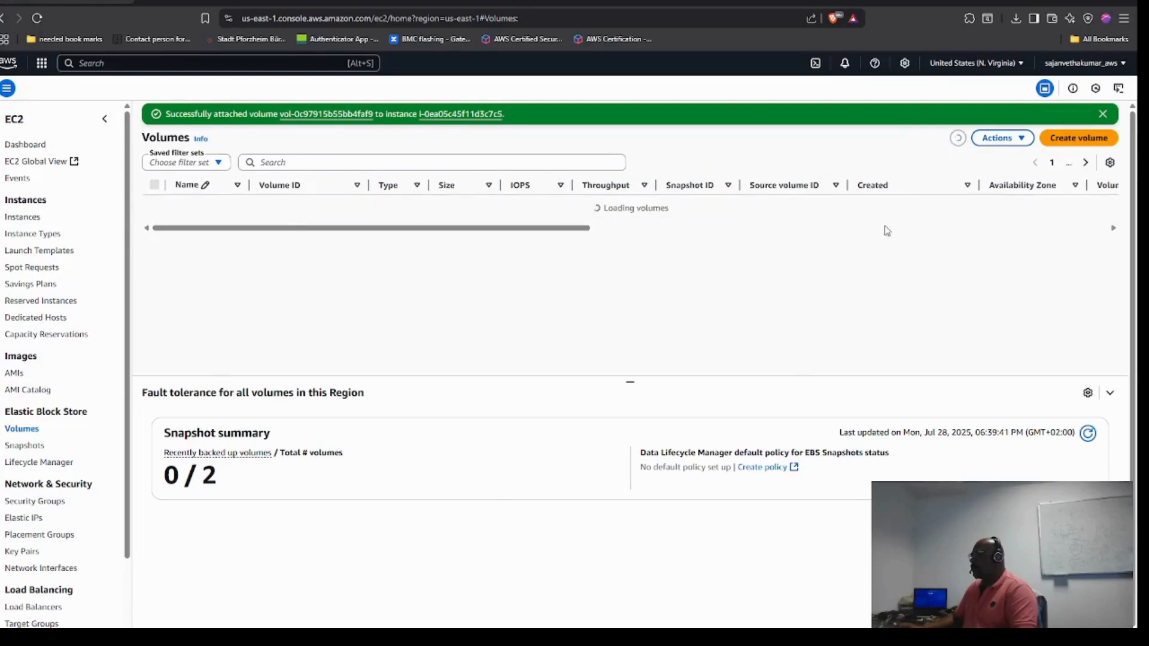
drag(568, 242, 741, 242)
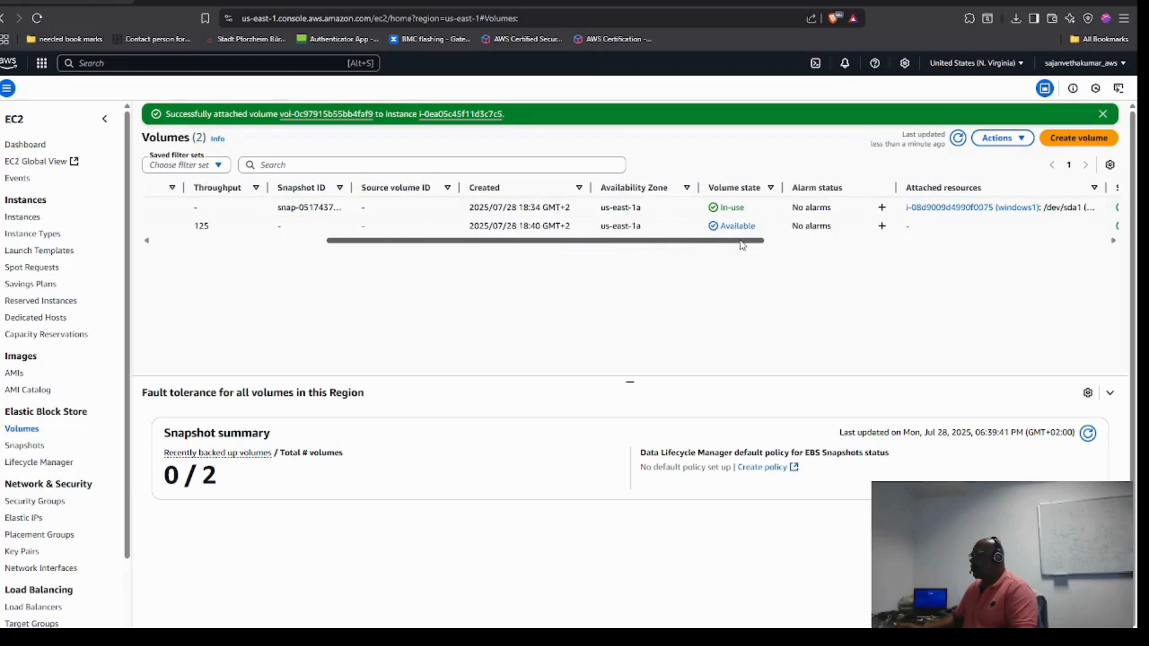
click(957, 138)
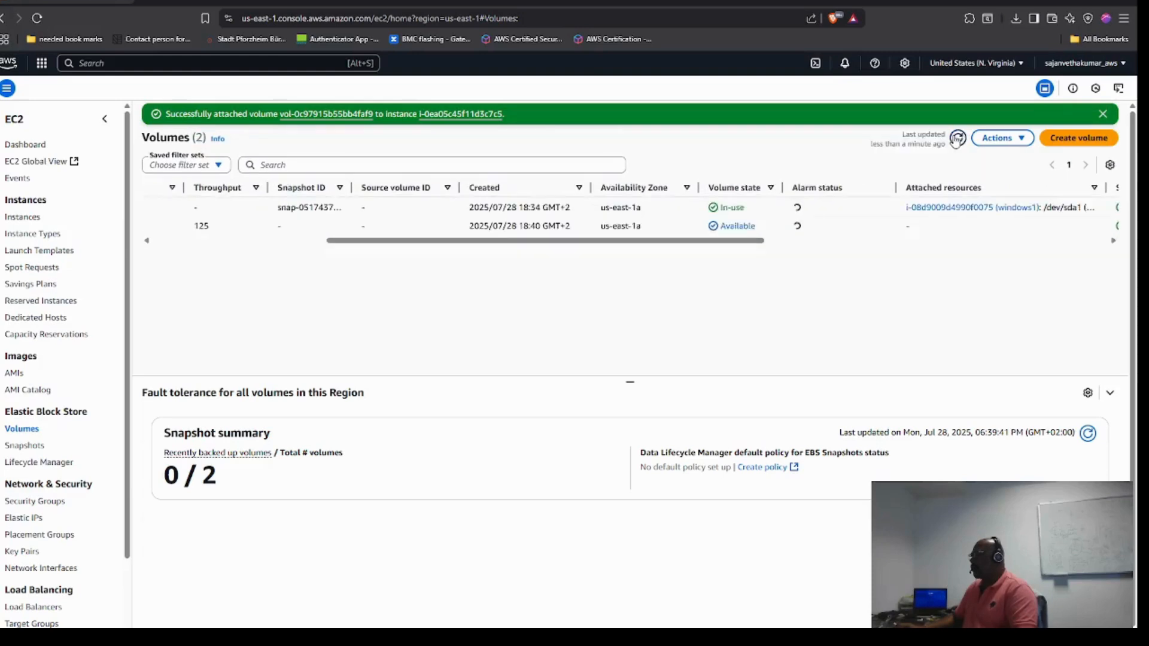
click(957, 138)
click(958, 139)
click(957, 139)
click(957, 139)
click(957, 139)
click(957, 138)
click(957, 139)
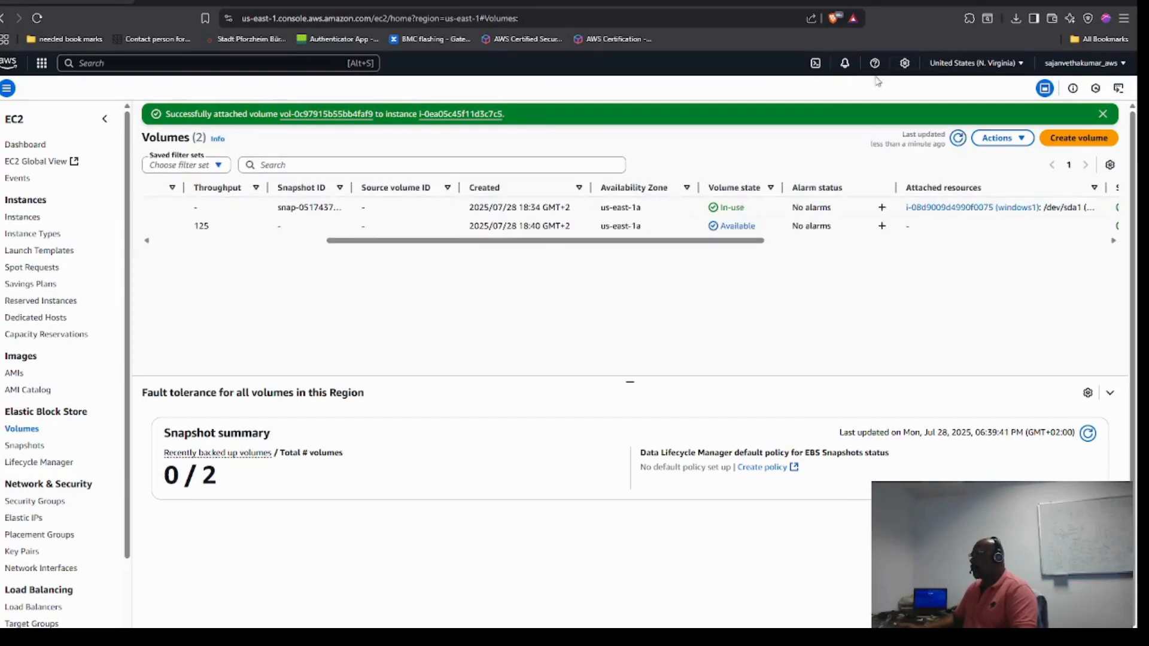
Return to the EC2 instances list and refresh it to check the termination state of windows1 and windows2.
click(13, 119)
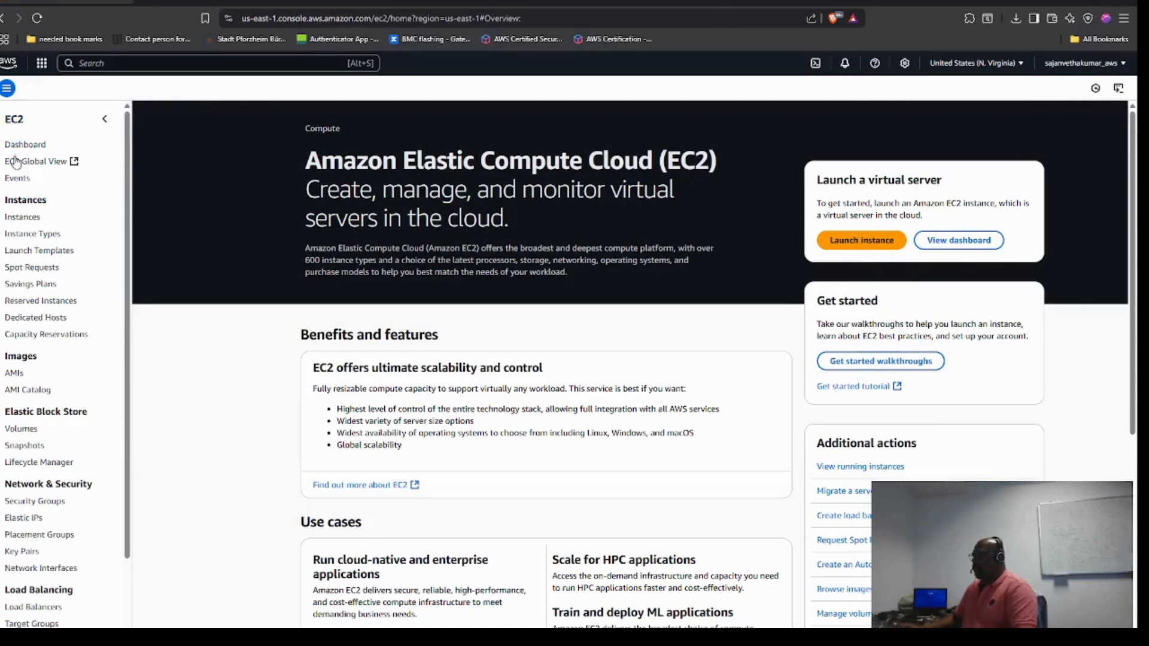
click(22, 217)
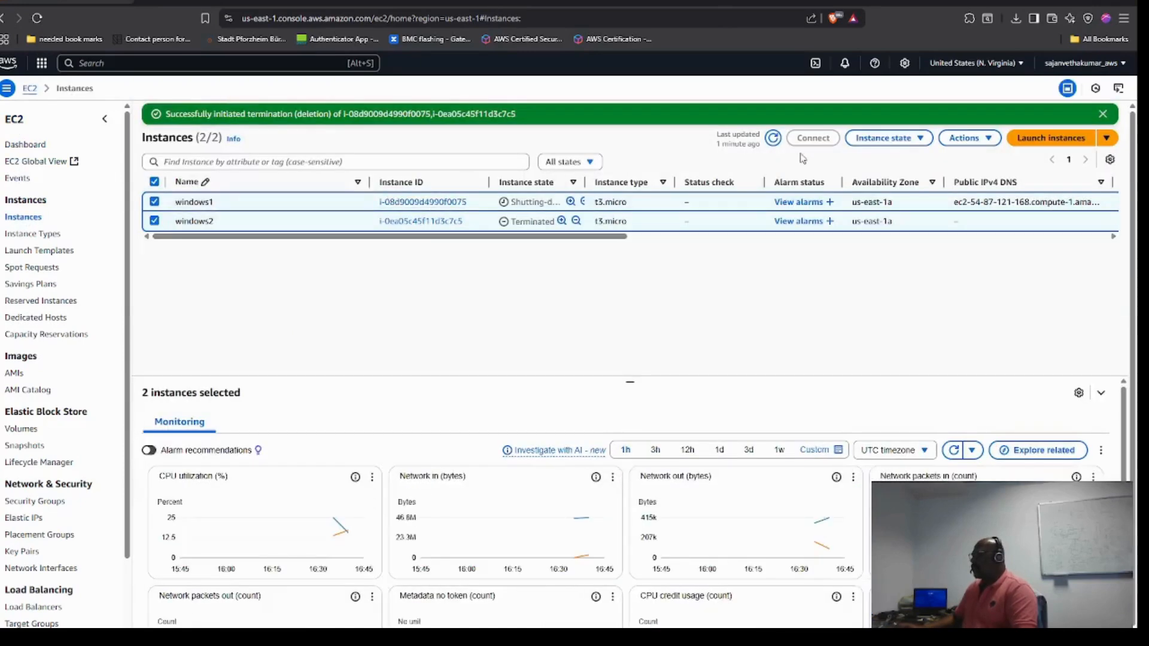
click(774, 140)
click(774, 140)
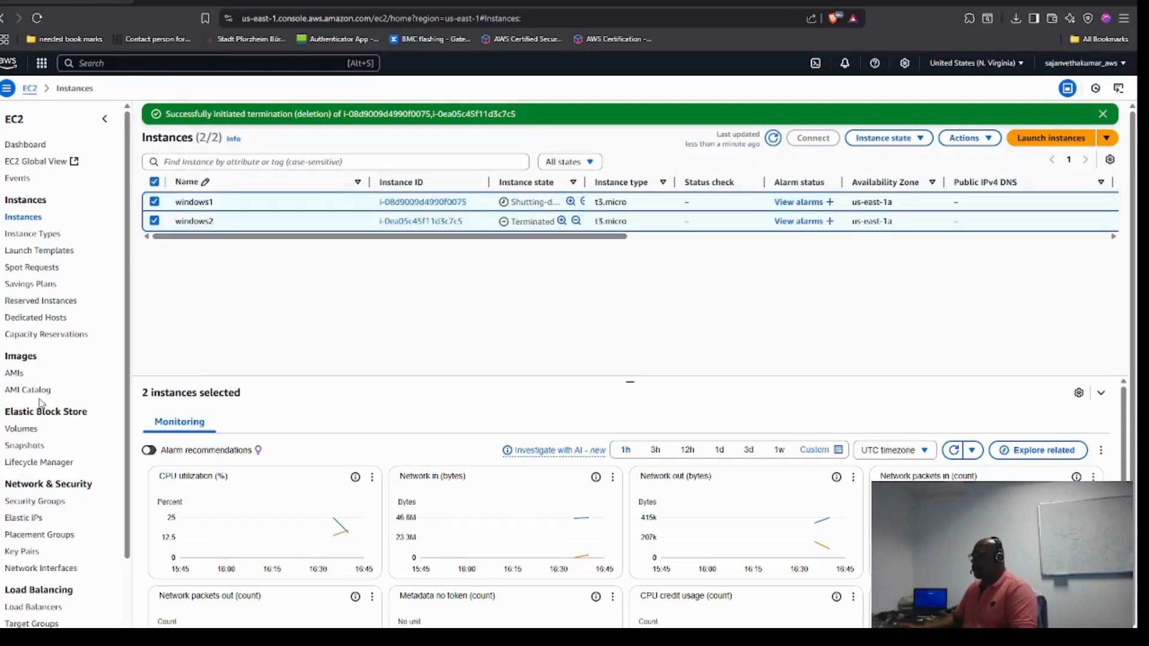
Refresh the EBS volumes list once more and recheck the state of windows1 in the refreshed instances list.
click(21, 428)
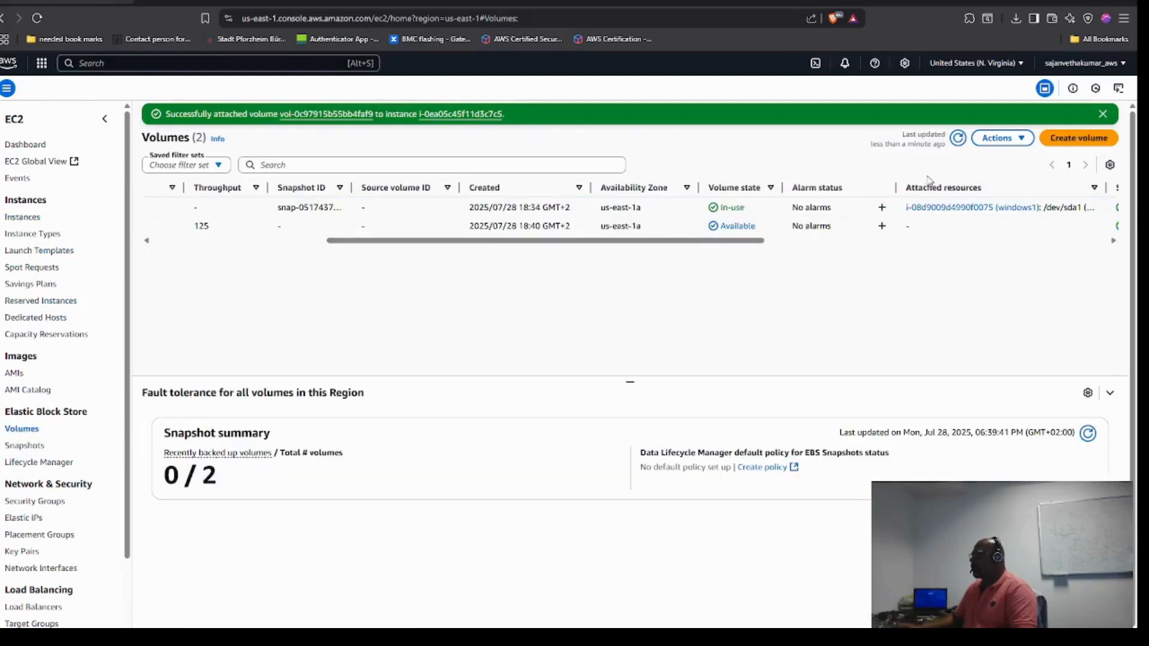
click(958, 139)
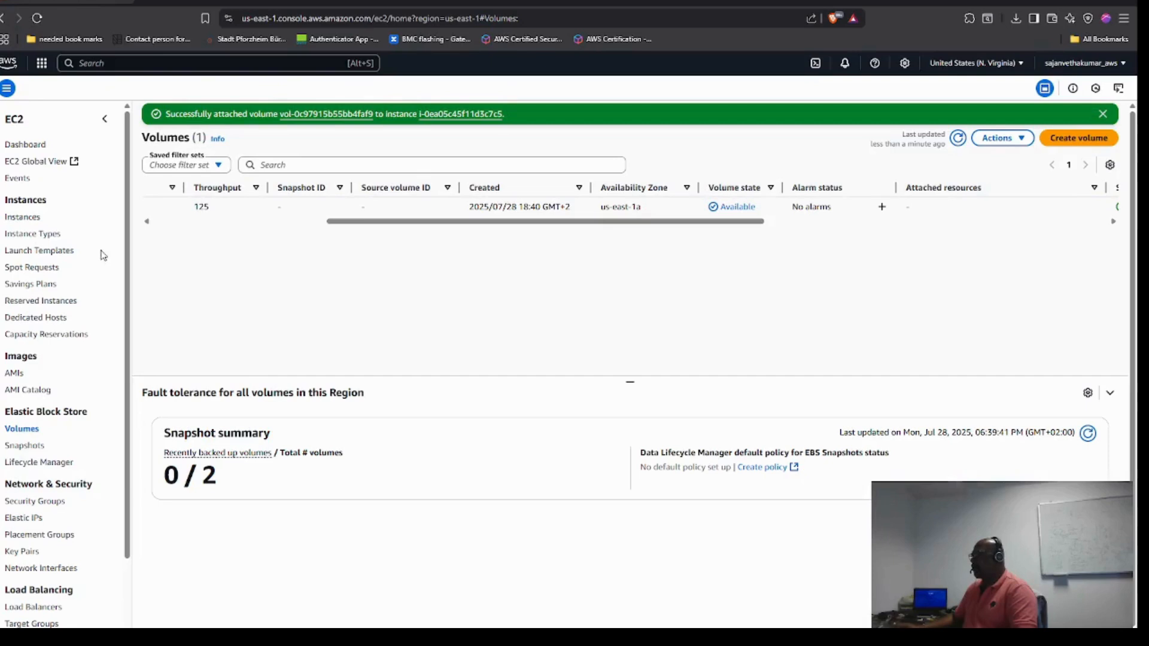
click(24, 217)
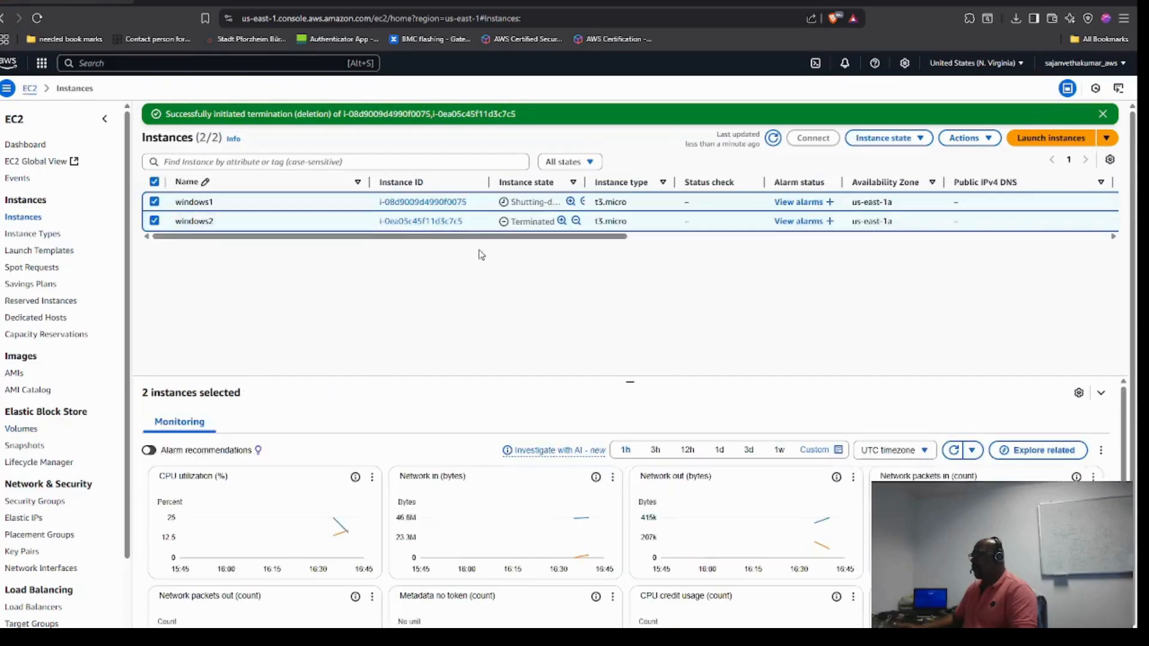
click(773, 138)
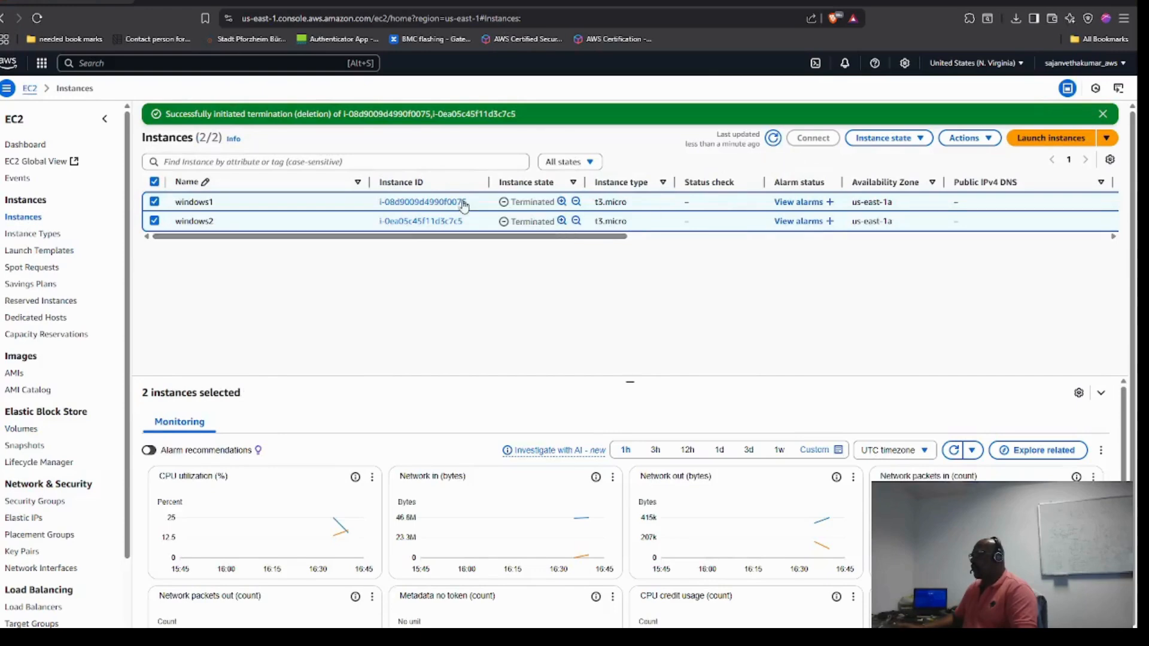
Delete the 100 GiB EBS_Volume from the volumes list, confirming the deletion with the word "delete".
click(22, 429)
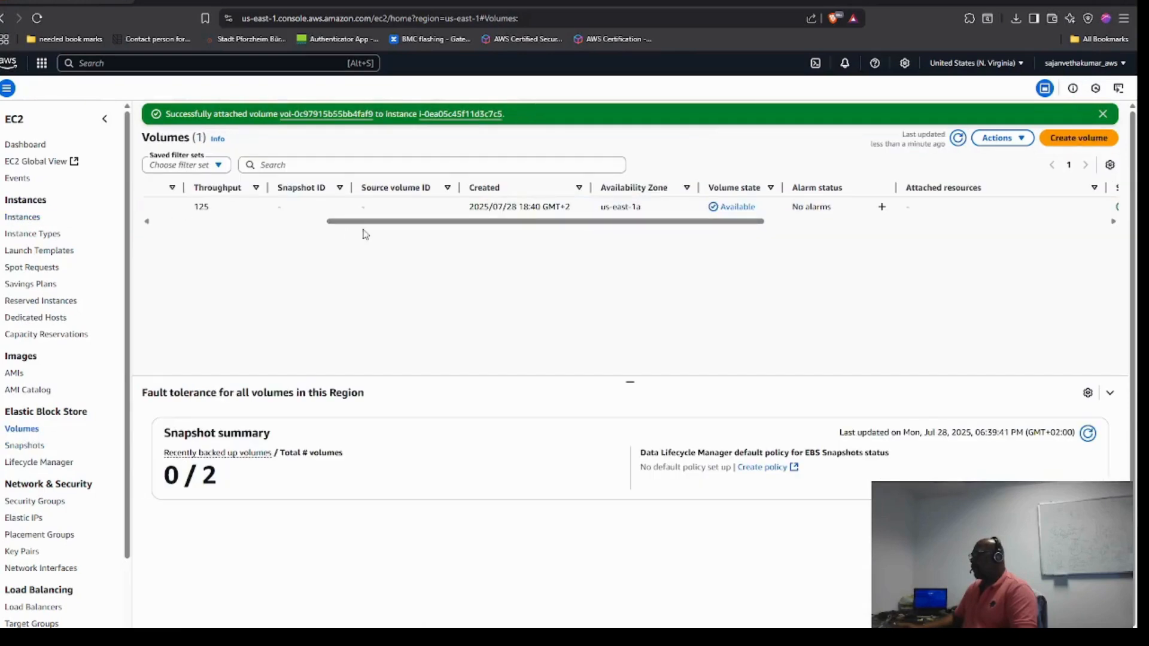
drag(358, 223, 184, 224)
click(213, 216)
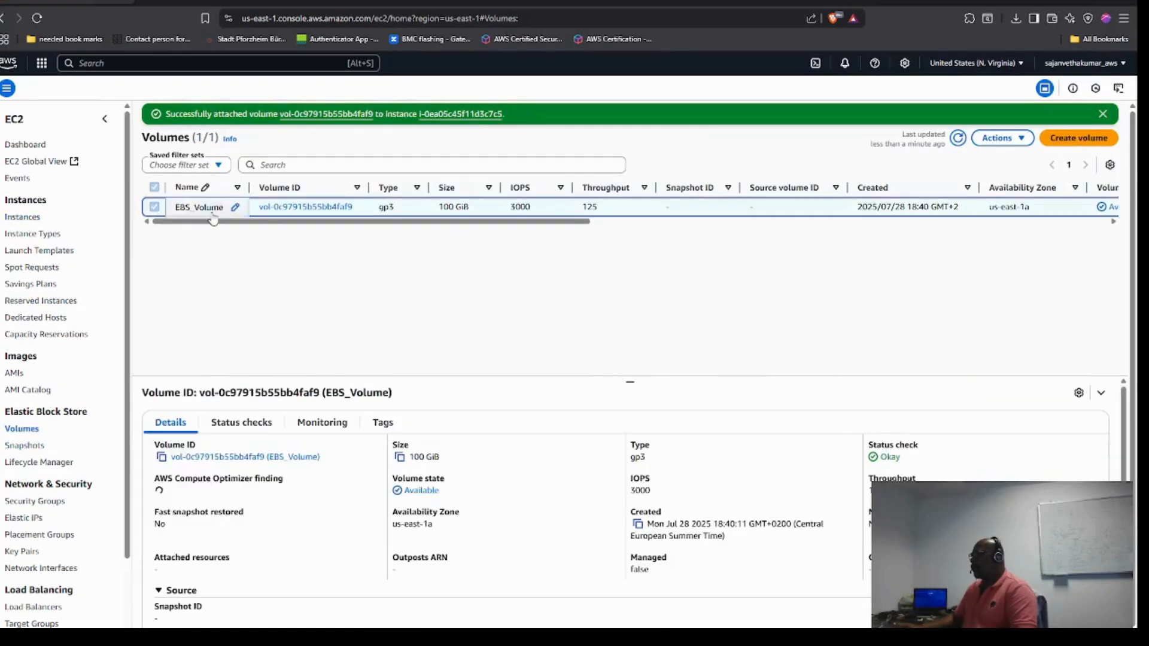
click(1022, 142)
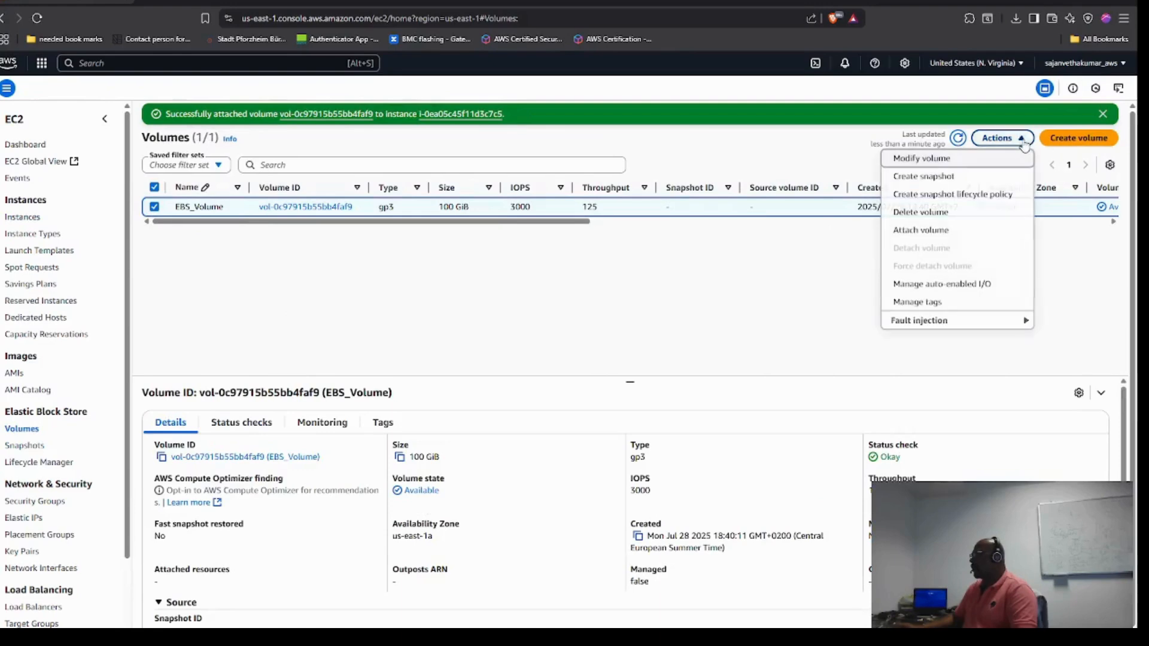
click(934, 213)
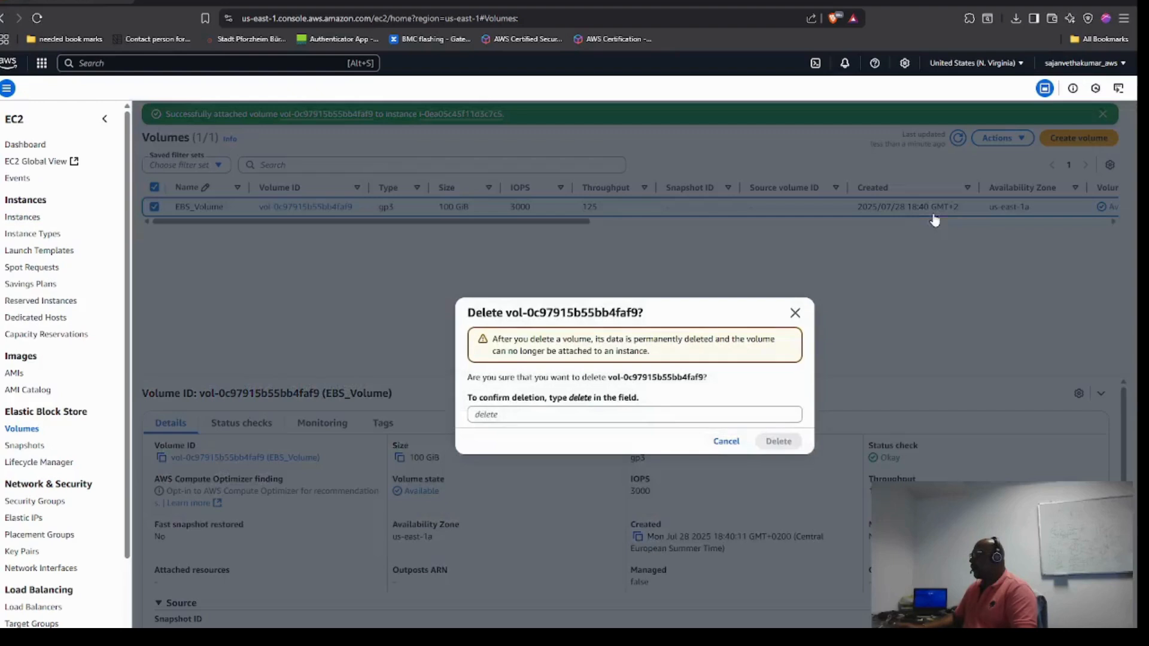
click(558, 413)
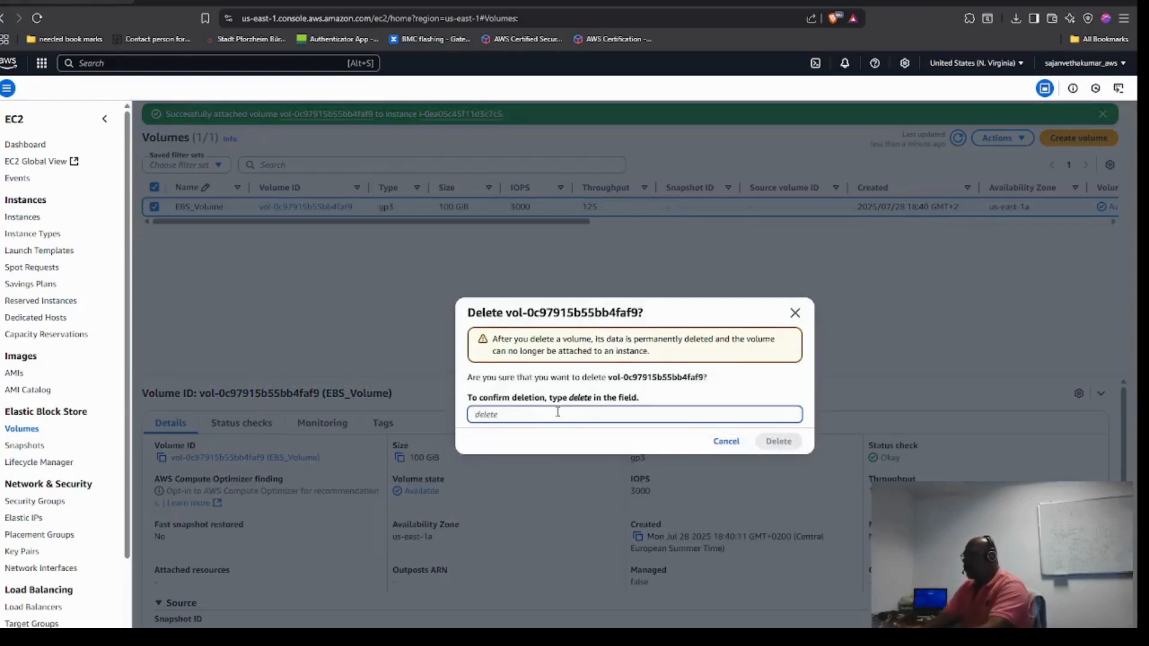
text(delete)
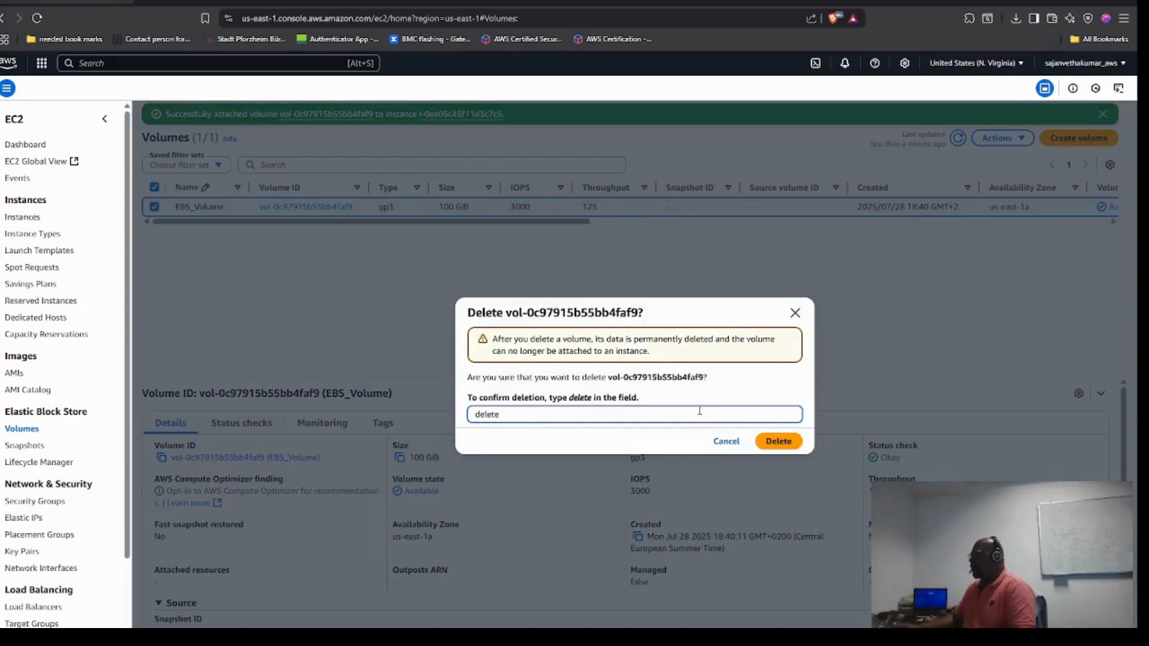
click(778, 441)
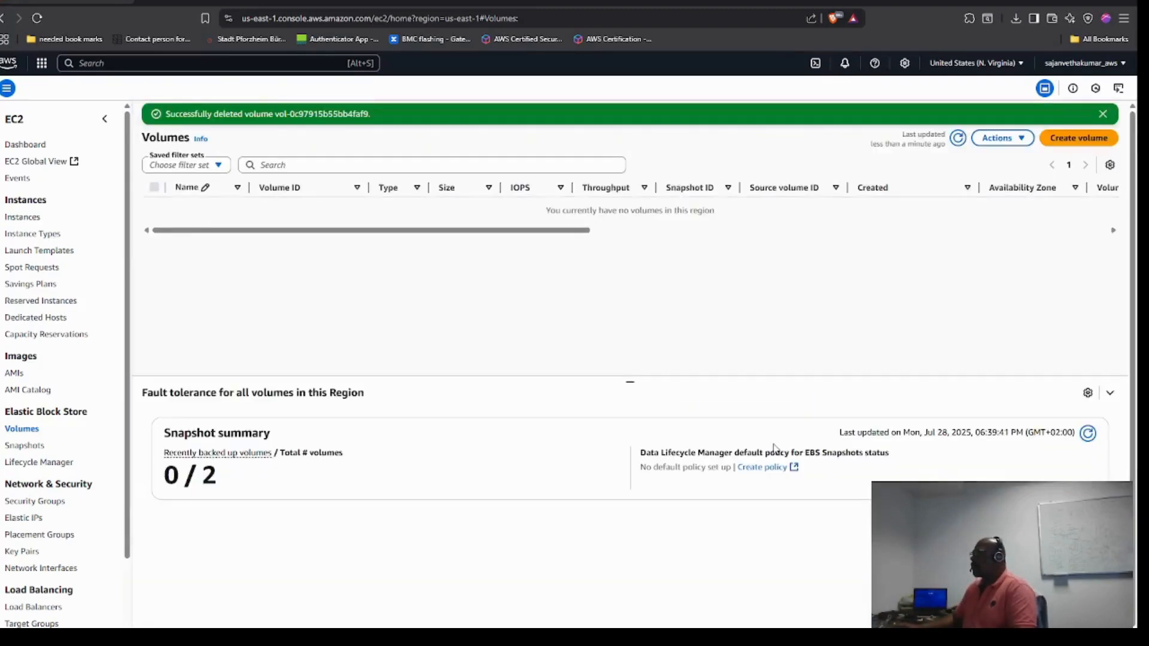
mouse_move(339, 238)
mouse_down()
mouse_move(602, 241)
mouse_move(357, 236)
mouse_up()
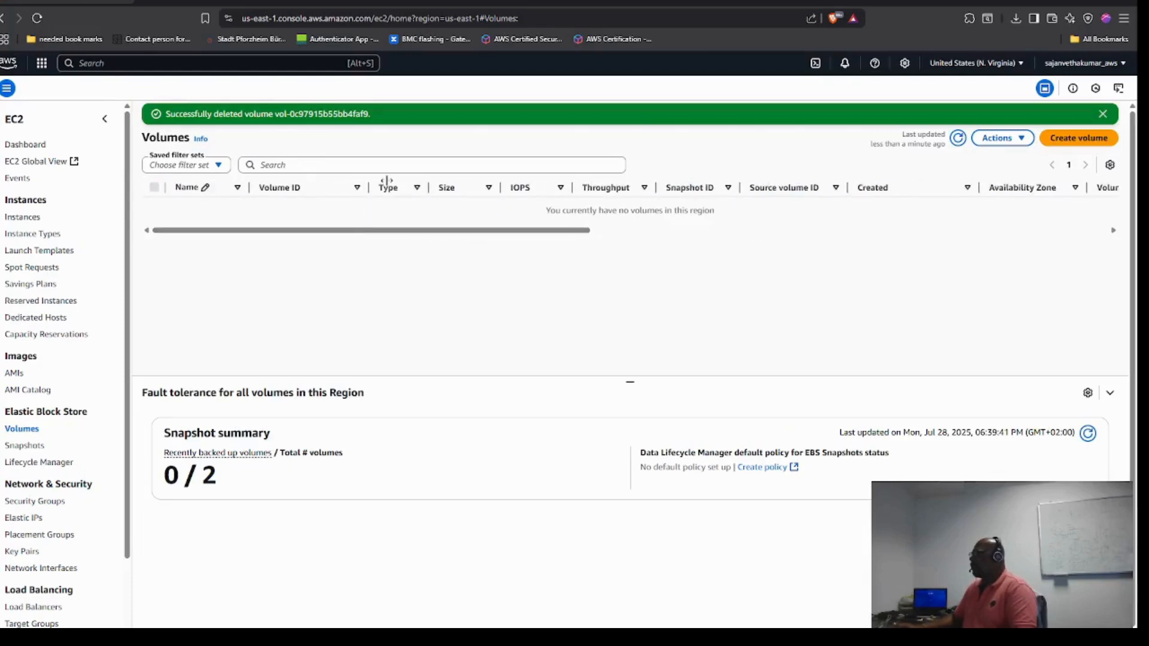